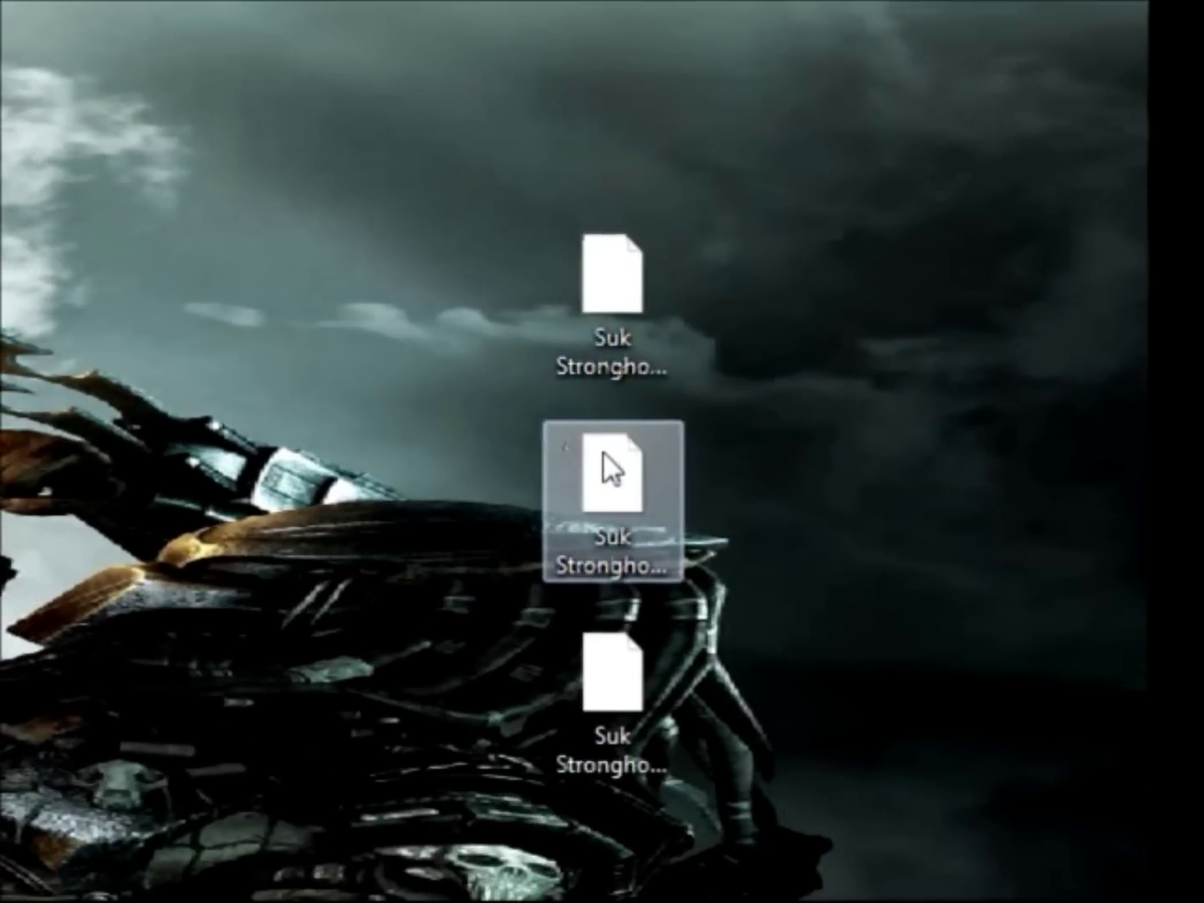
# - Click through the Suk Stronghold 2 and Evac REZ files on the desktop, then clear the selection
pyautogui.click(611, 466)
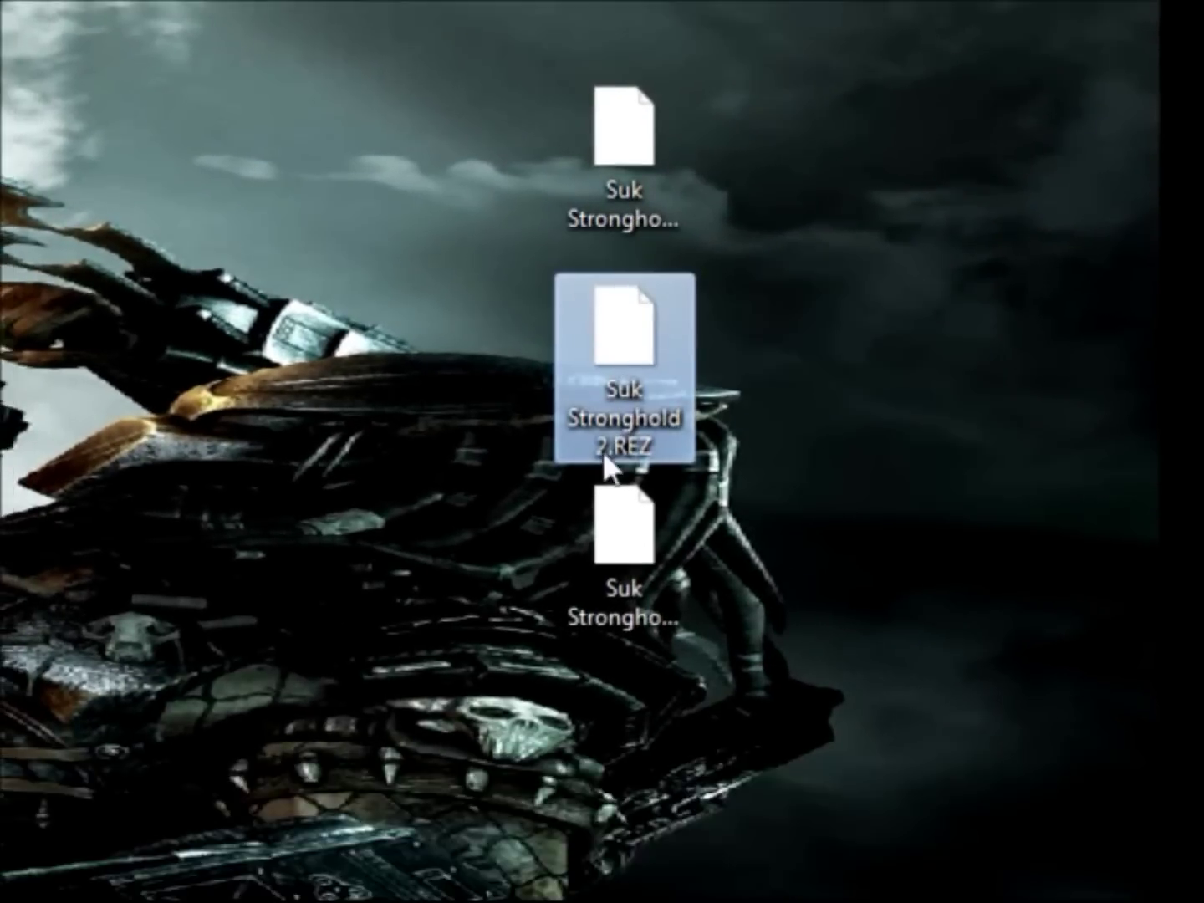
pyautogui.click(612, 468)
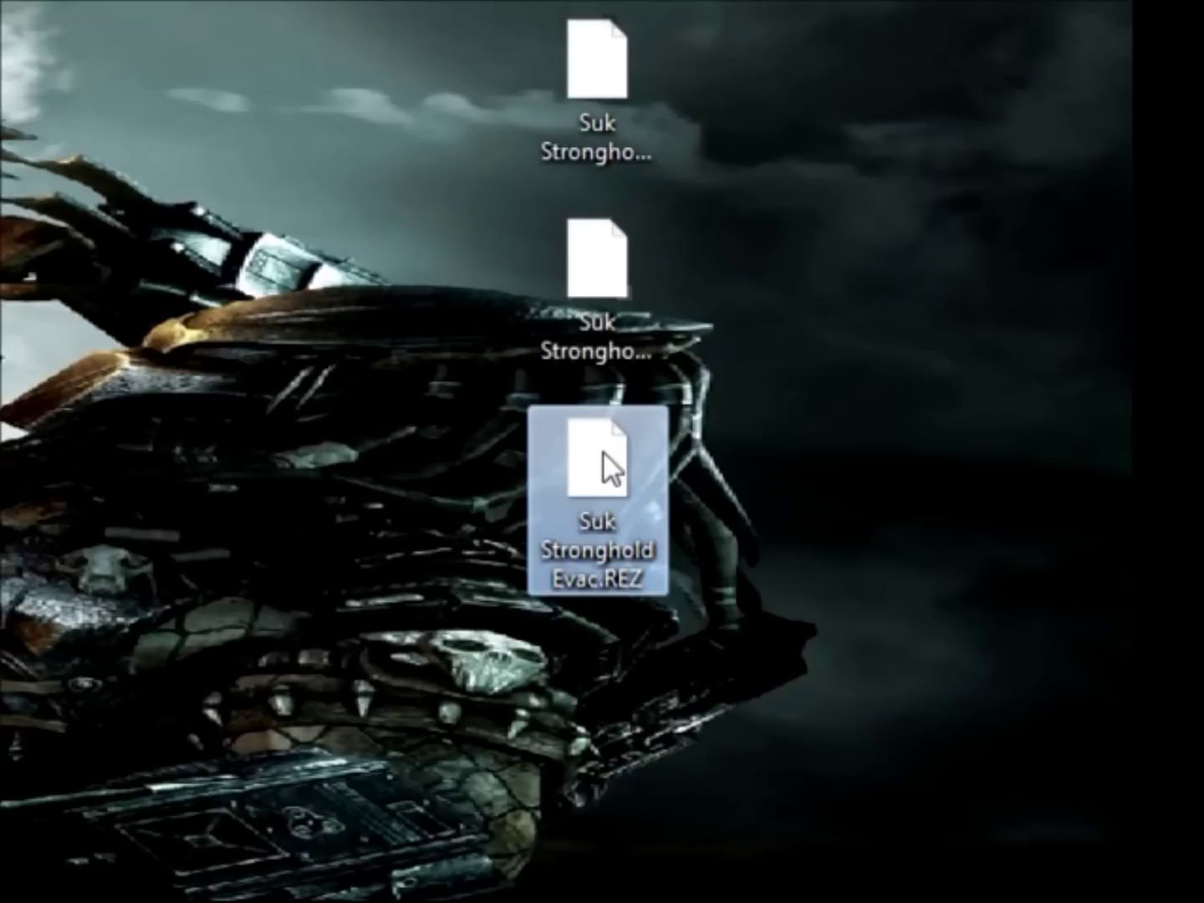
pyautogui.moveTo(610, 465)
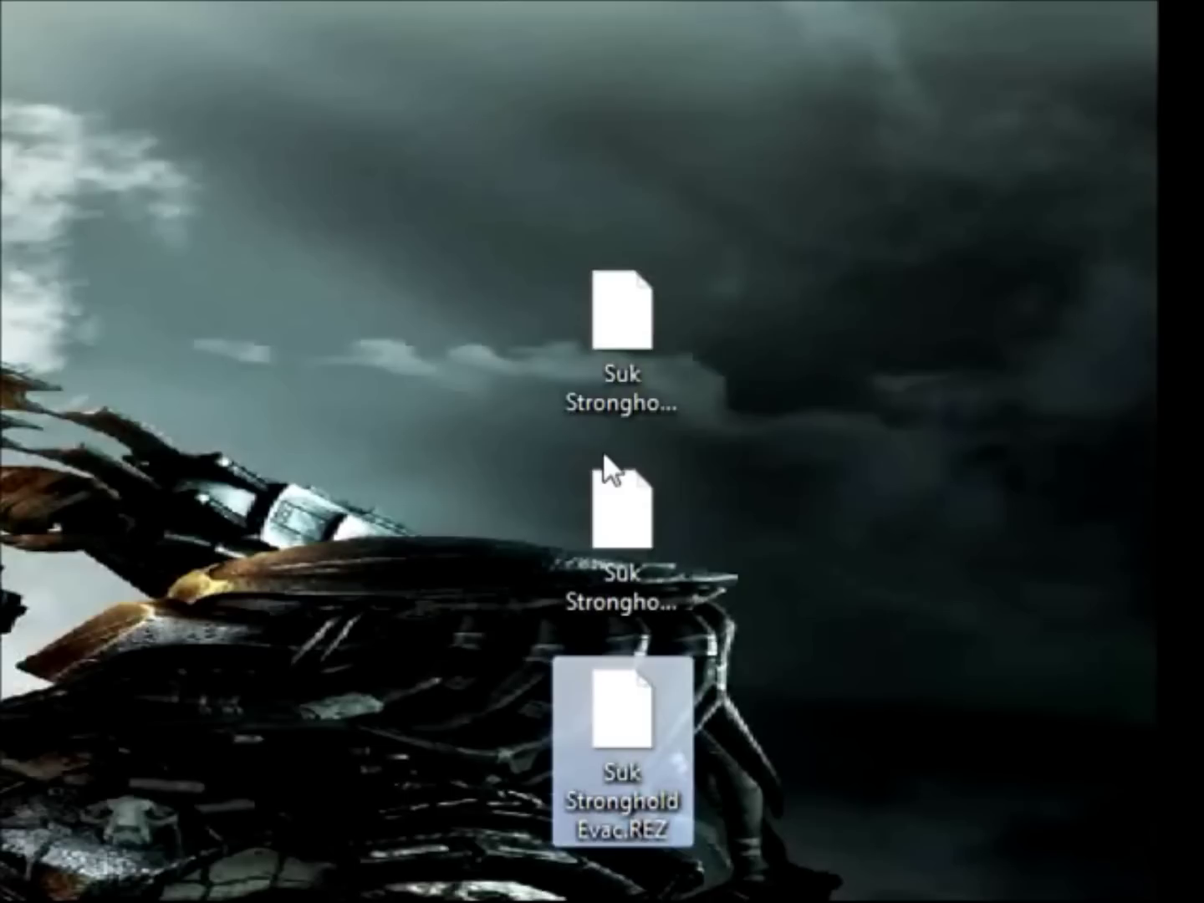
pyautogui.click(602, 465)
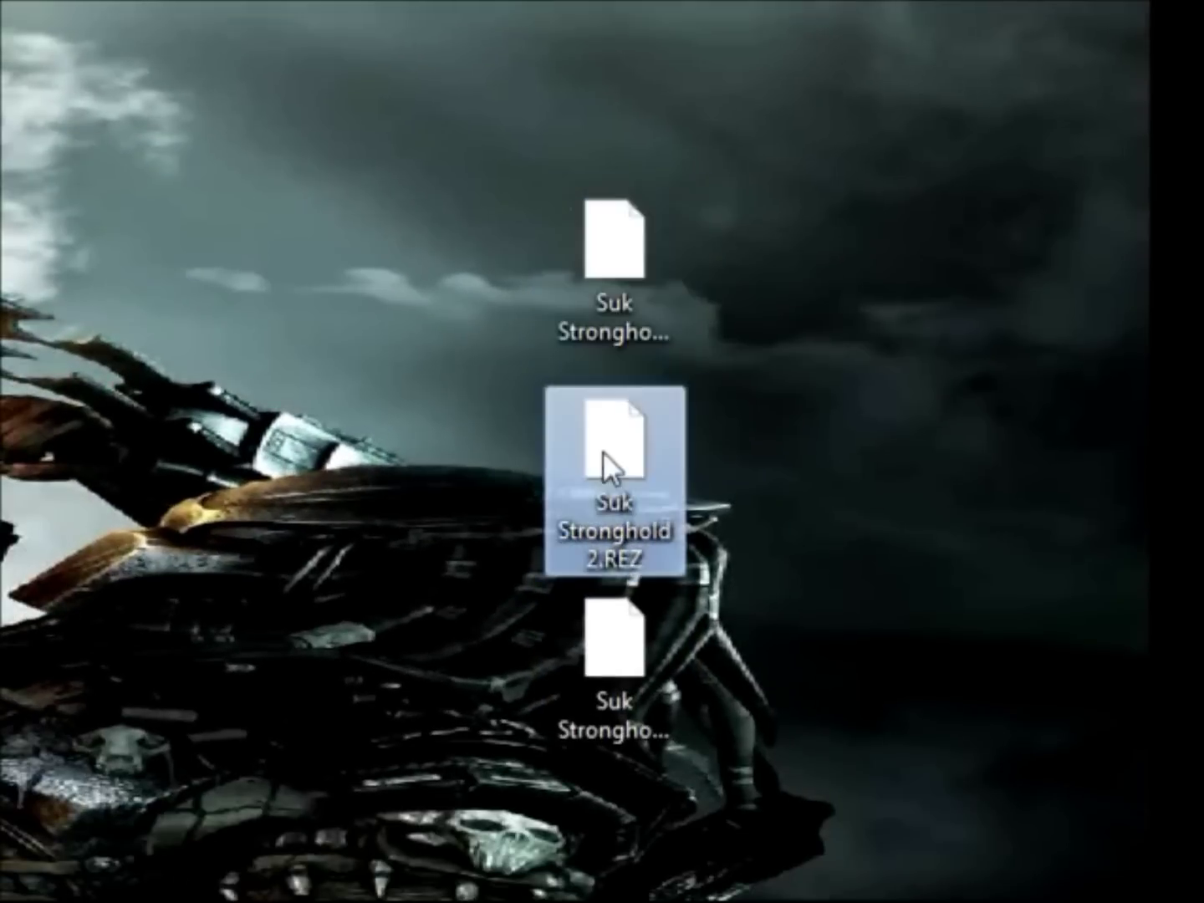
pyautogui.click(607, 462)
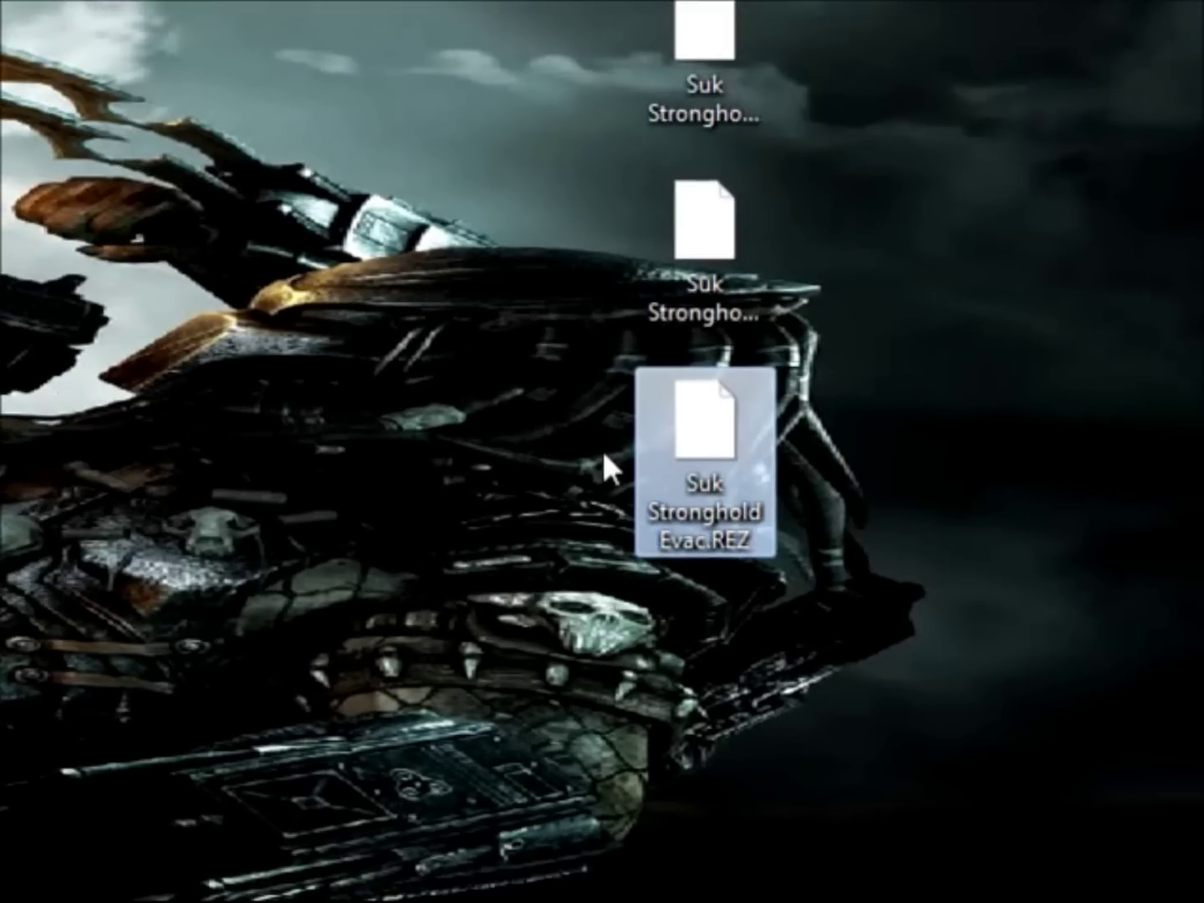
pyautogui.moveTo(613, 470)
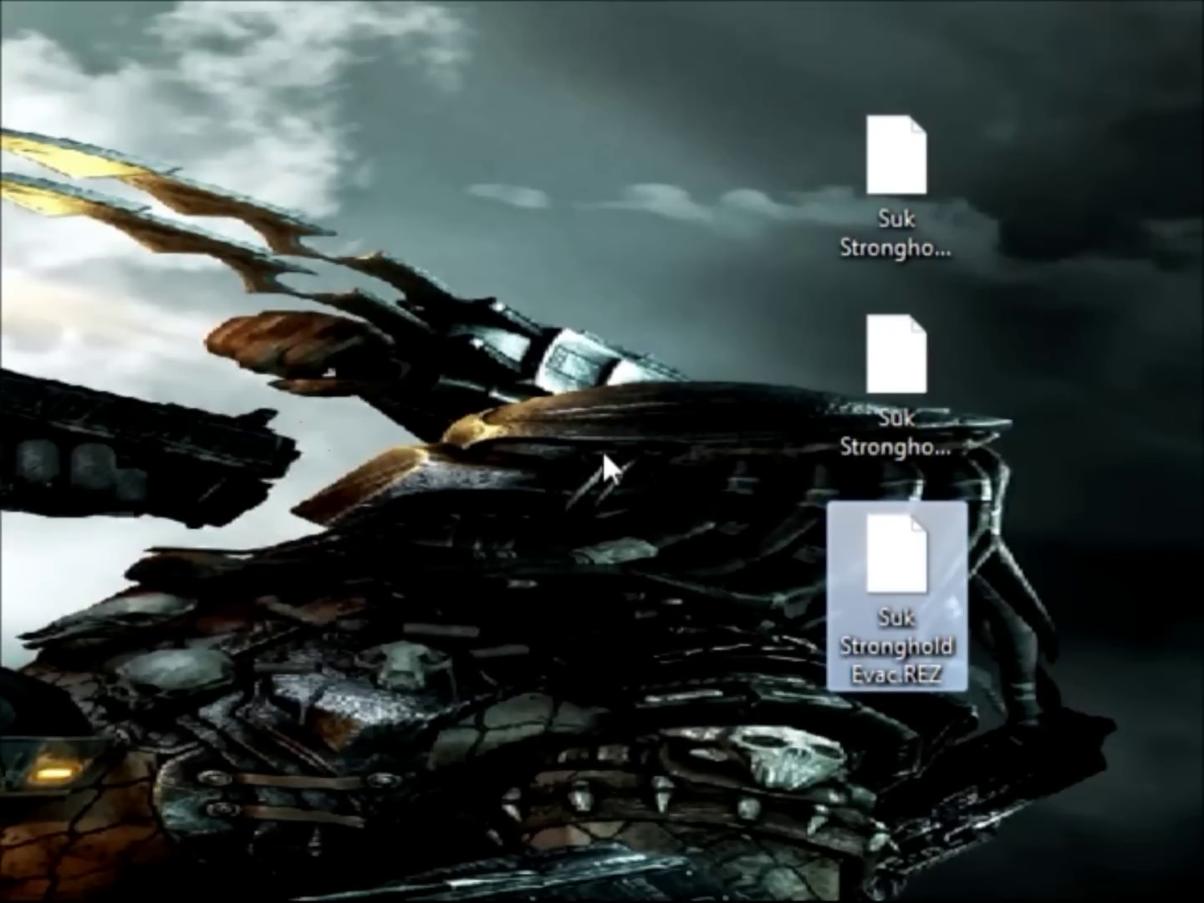
pyautogui.click(606, 468)
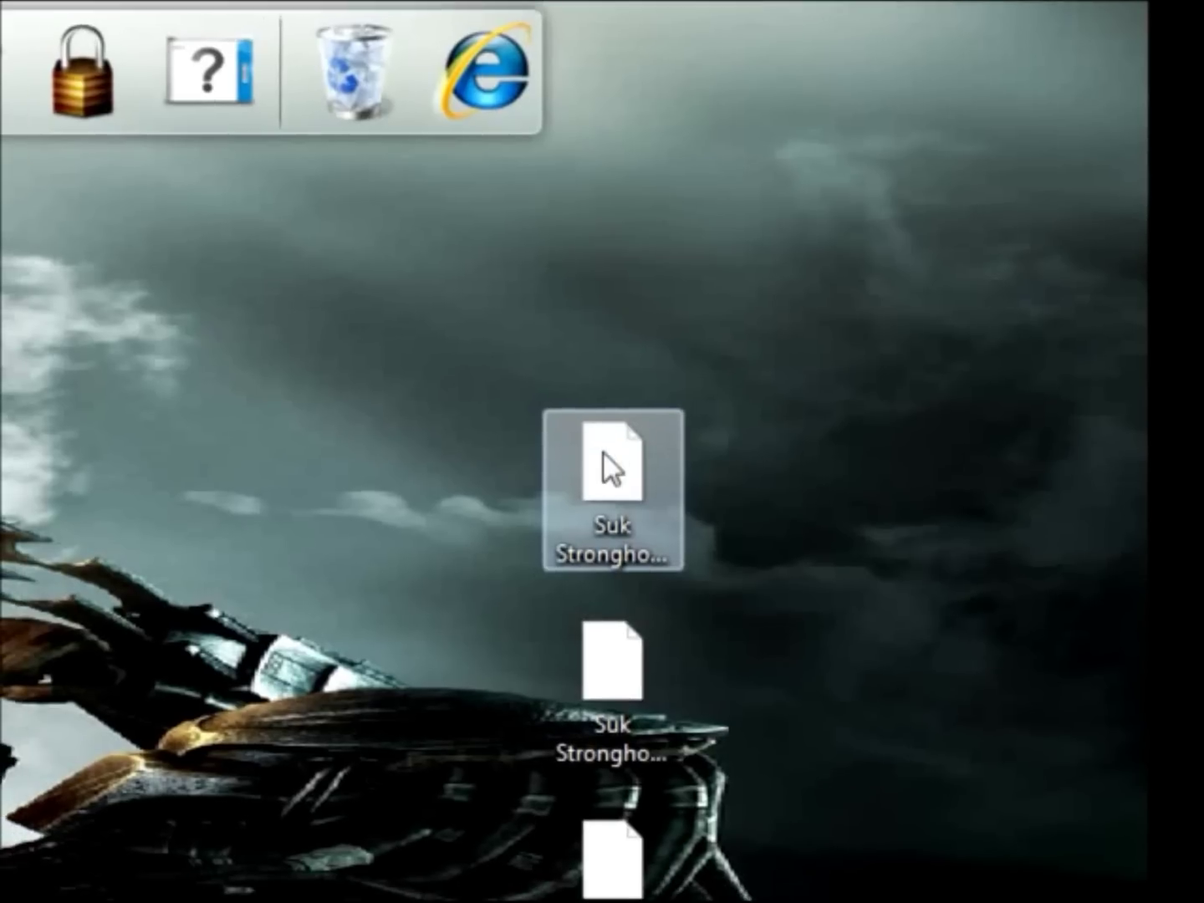
# - Rename Suk Stronghold (1).REZ to 'suk 1.REZ'
pyautogui.click(606, 461)
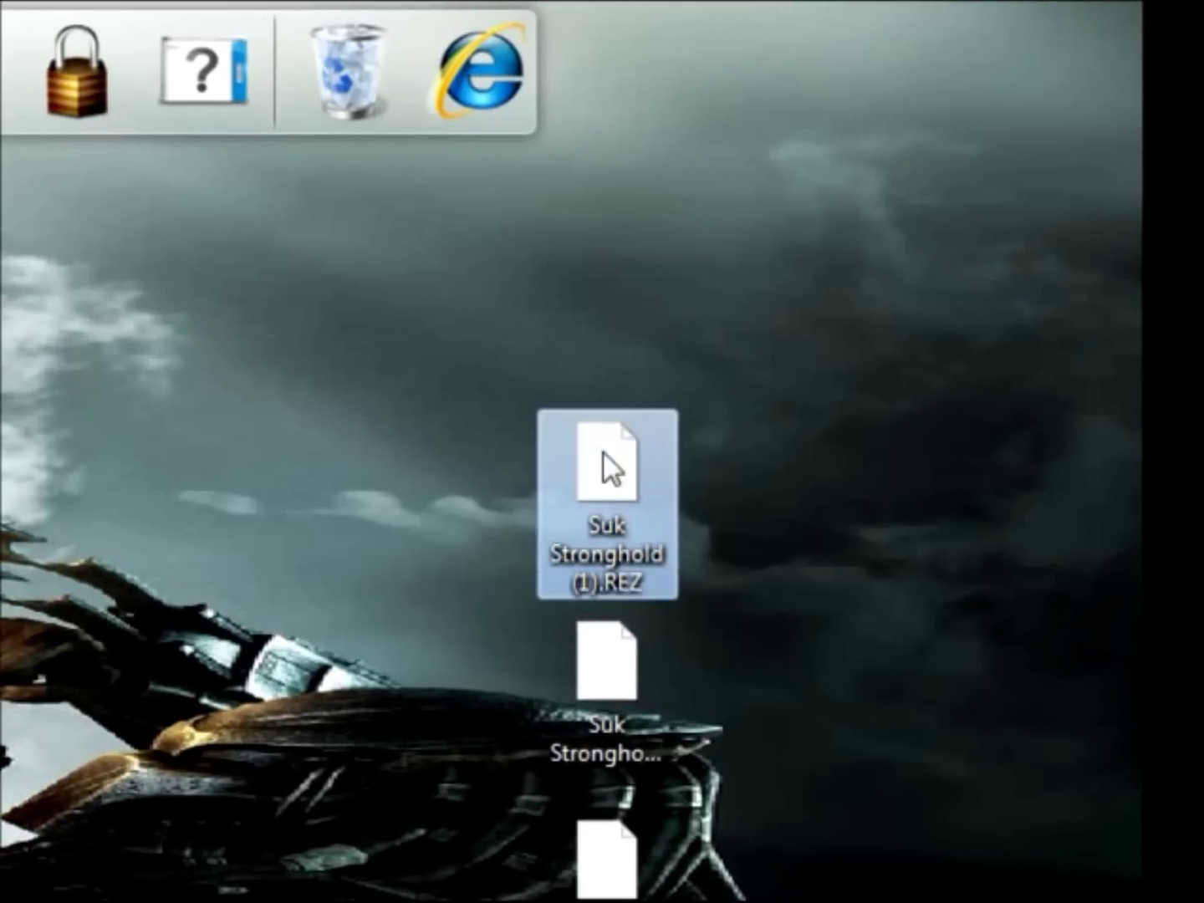
pyautogui.rightClick(611, 465)
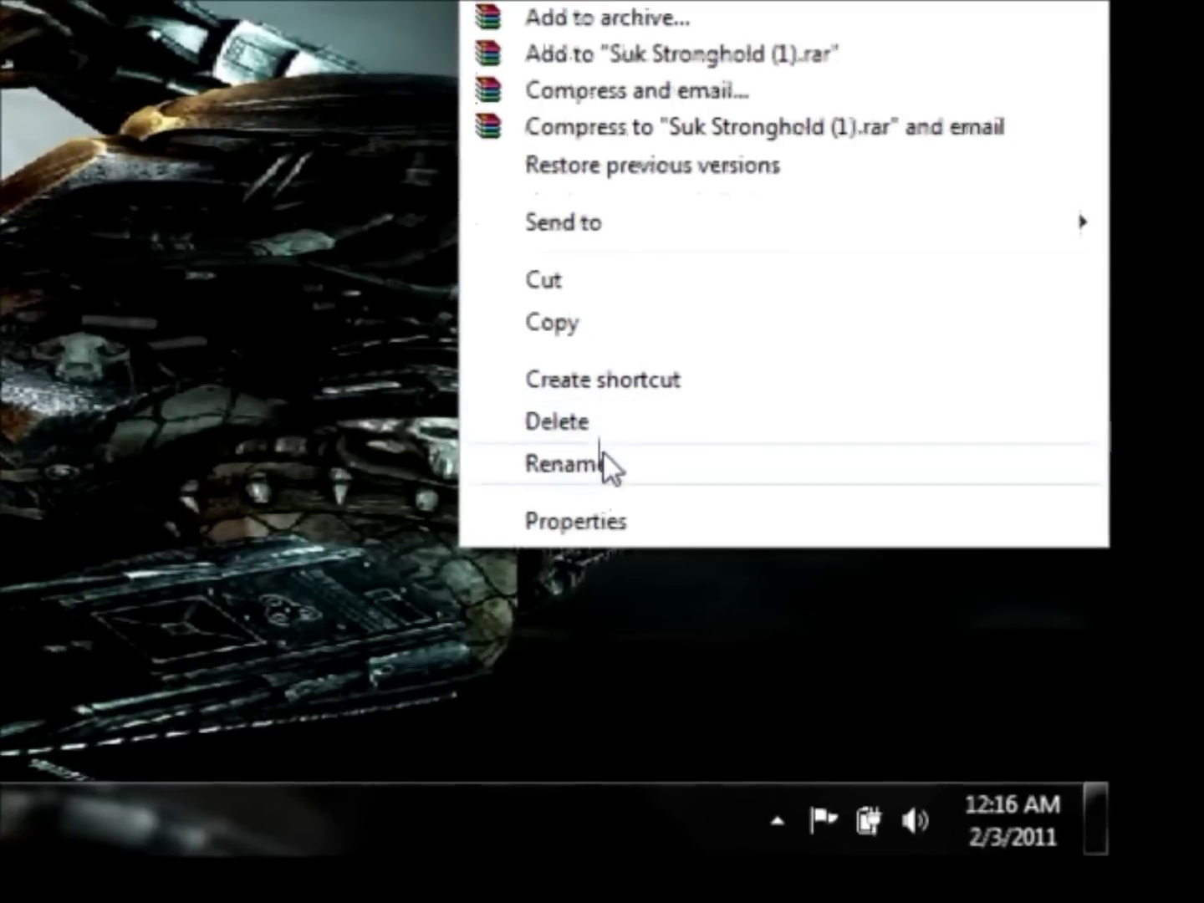
pyautogui.click(609, 466)
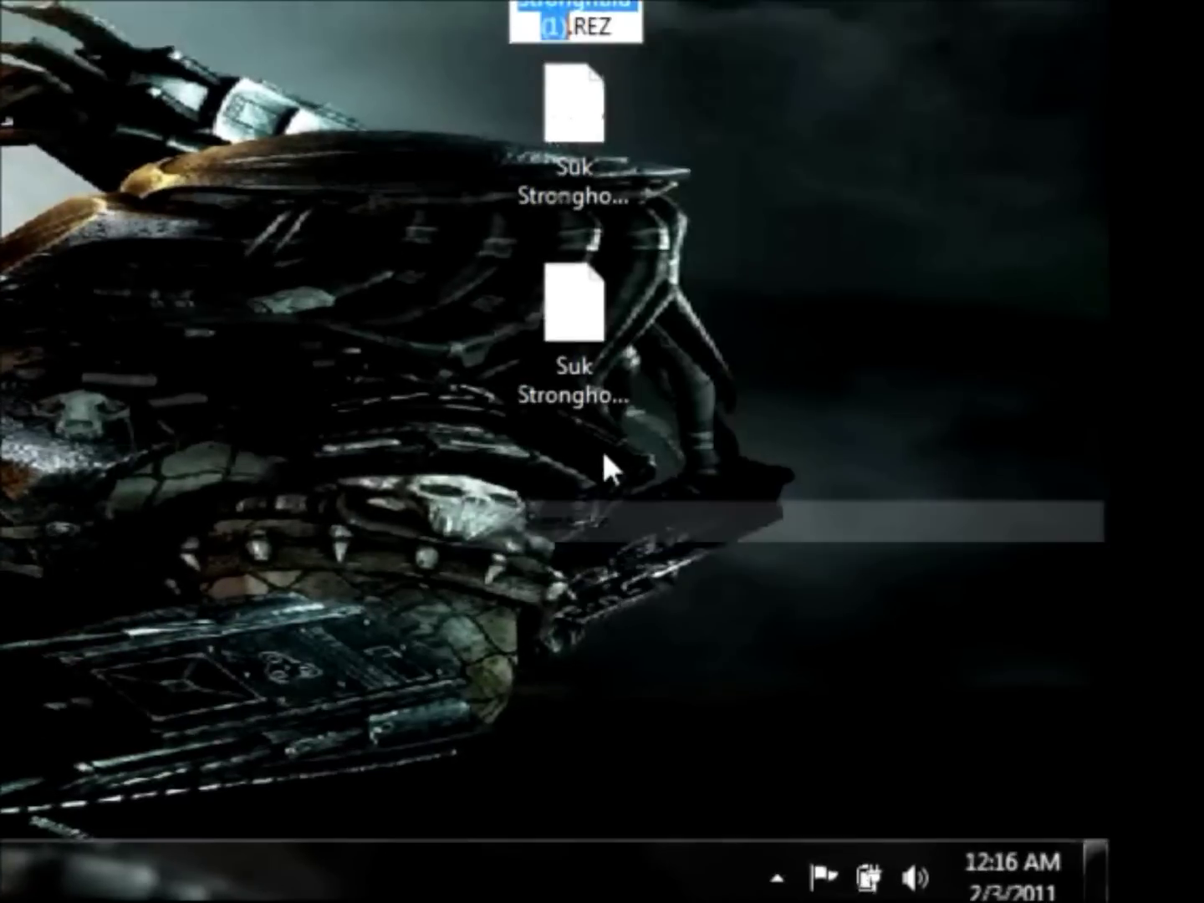
pyautogui.write('SU')
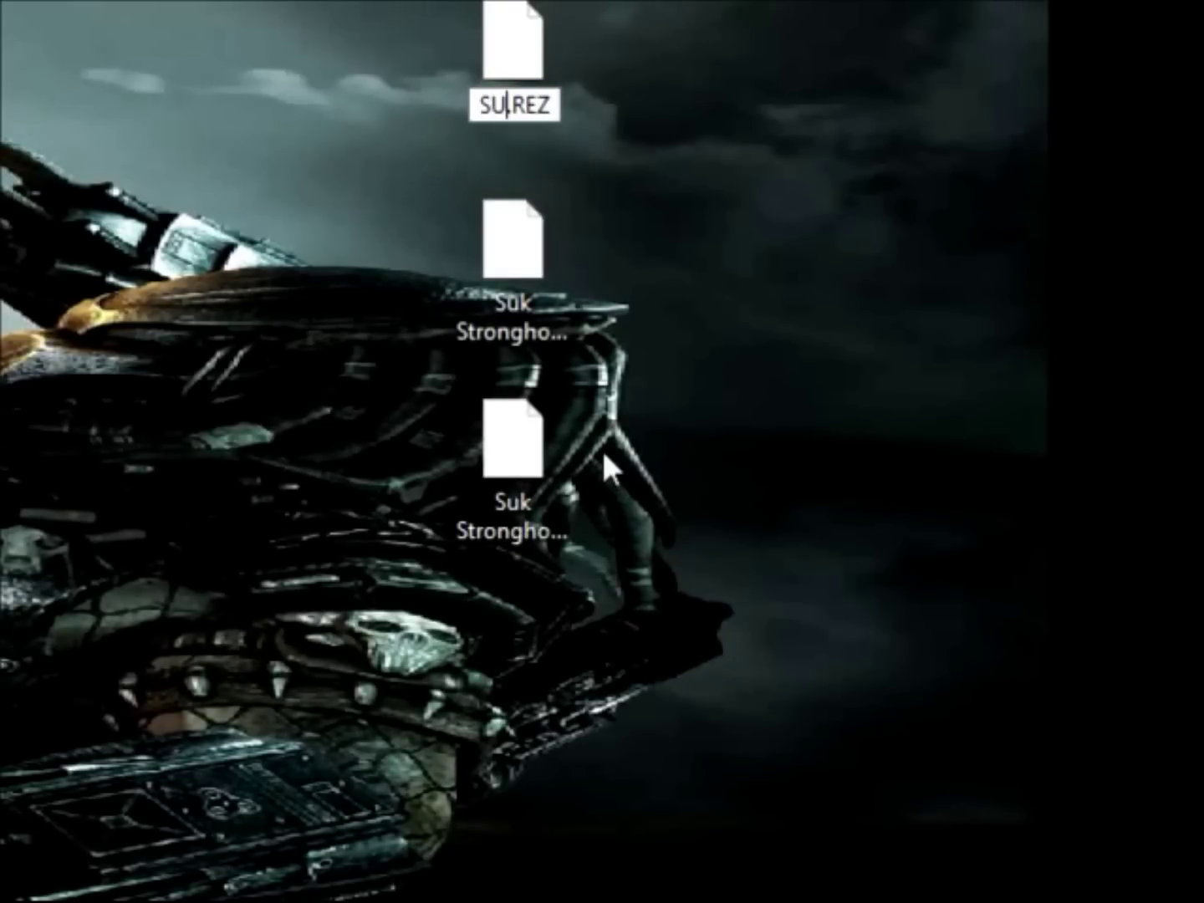
pyautogui.press('BackSpace')
pyautogui.press('BackSpace')
pyautogui.write('suk ')
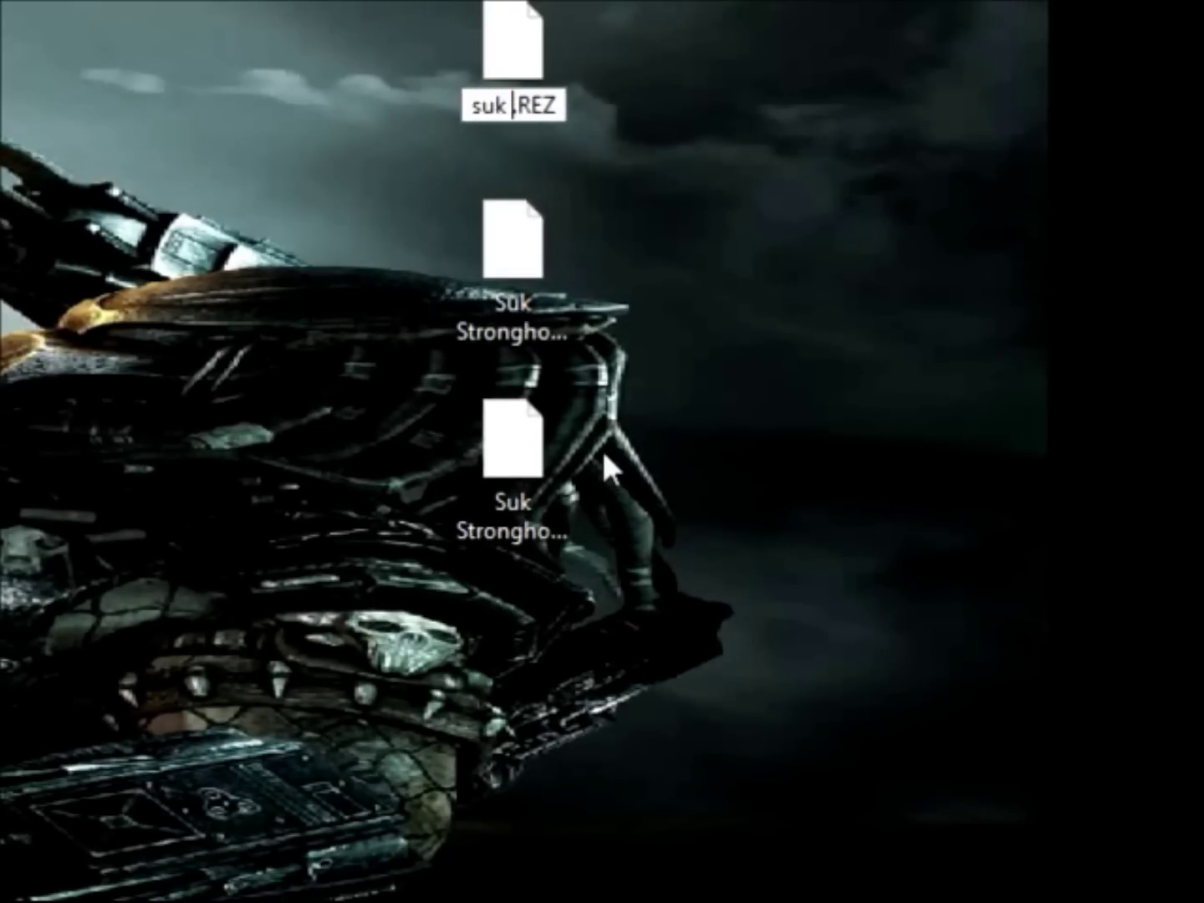
pyautogui.write('1')
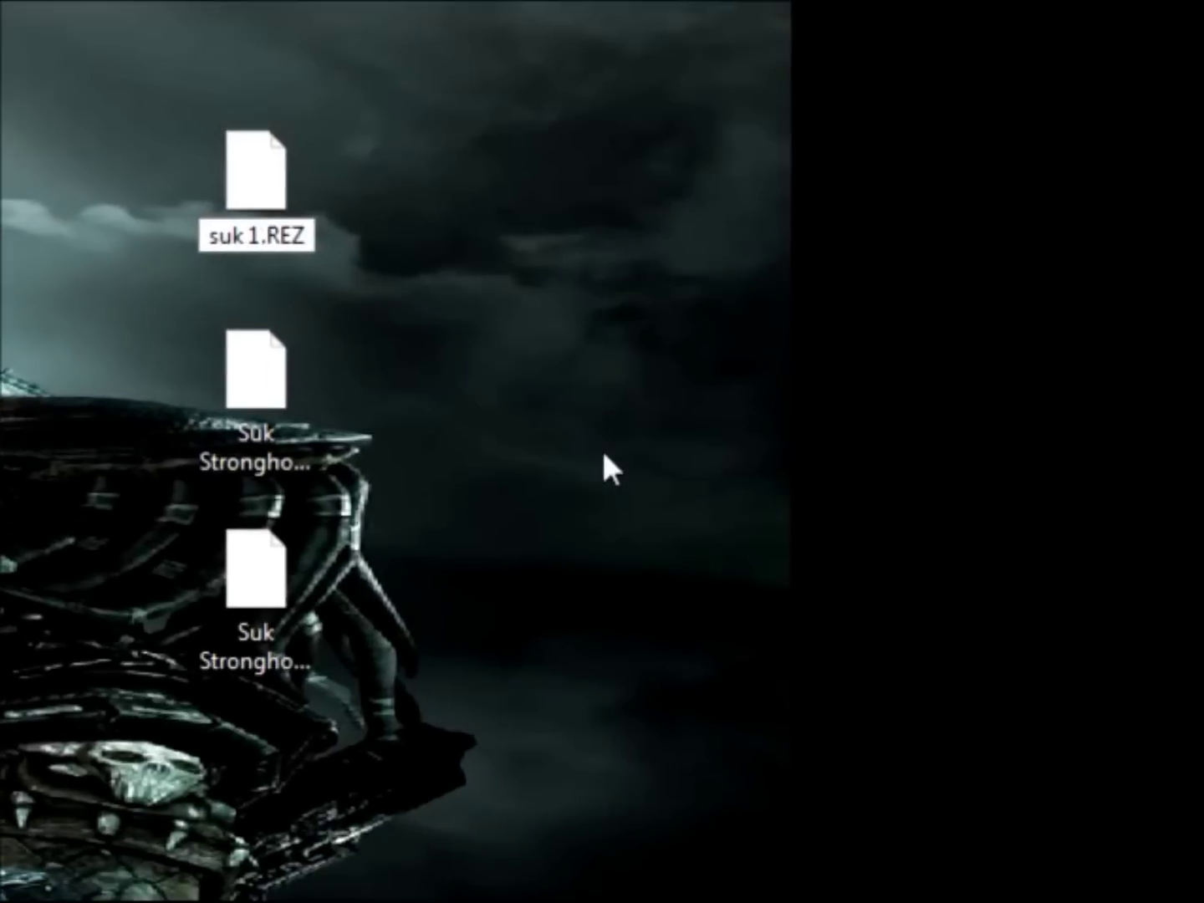
pyautogui.press('Return')
# - Rename Suk Stronghold 2.REZ to suk2.REZ and Suk Stronghold Evac.REZ to suk3.REZ
pyautogui.rightClick(254, 435)
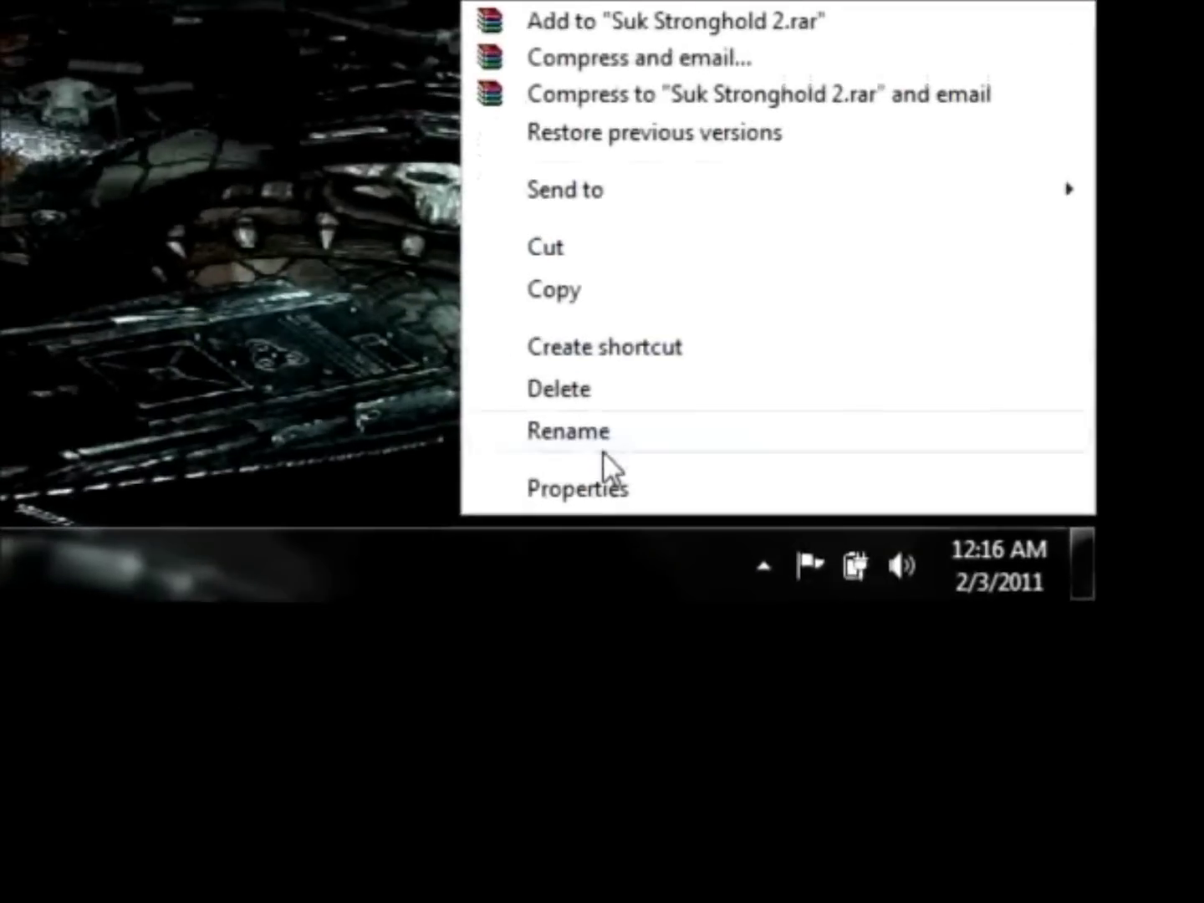
pyautogui.click(606, 465)
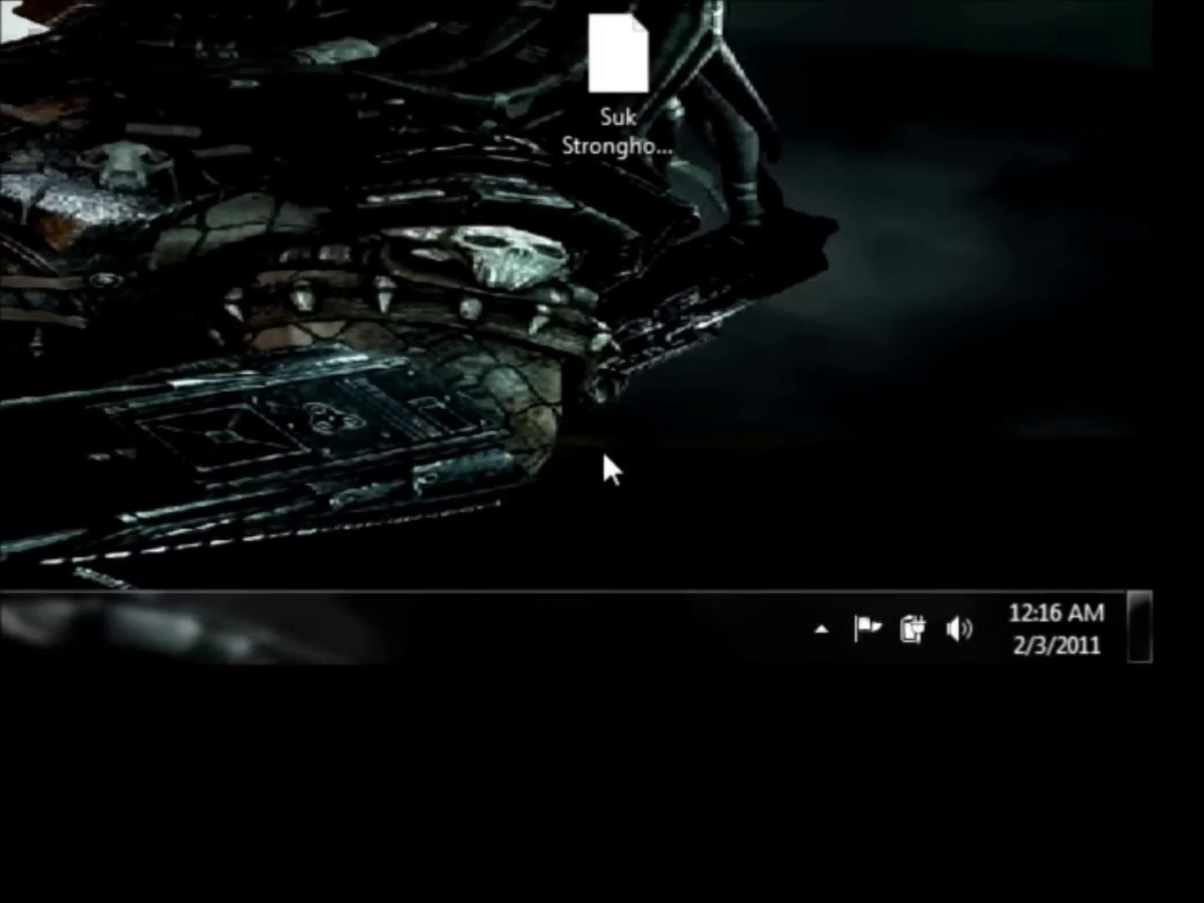
pyautogui.write('suk2.REZ')
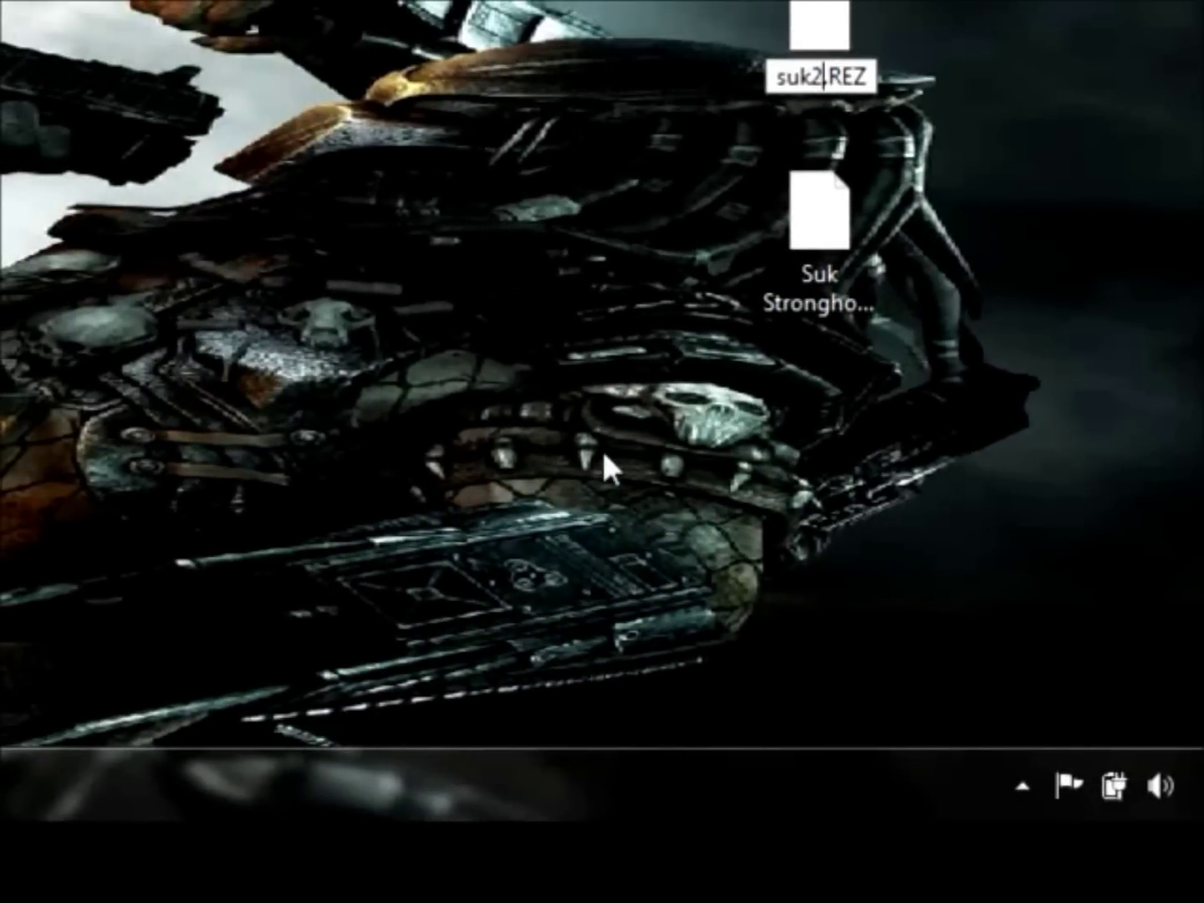
pyautogui.press('Return')
pyautogui.rightClick(607, 466)
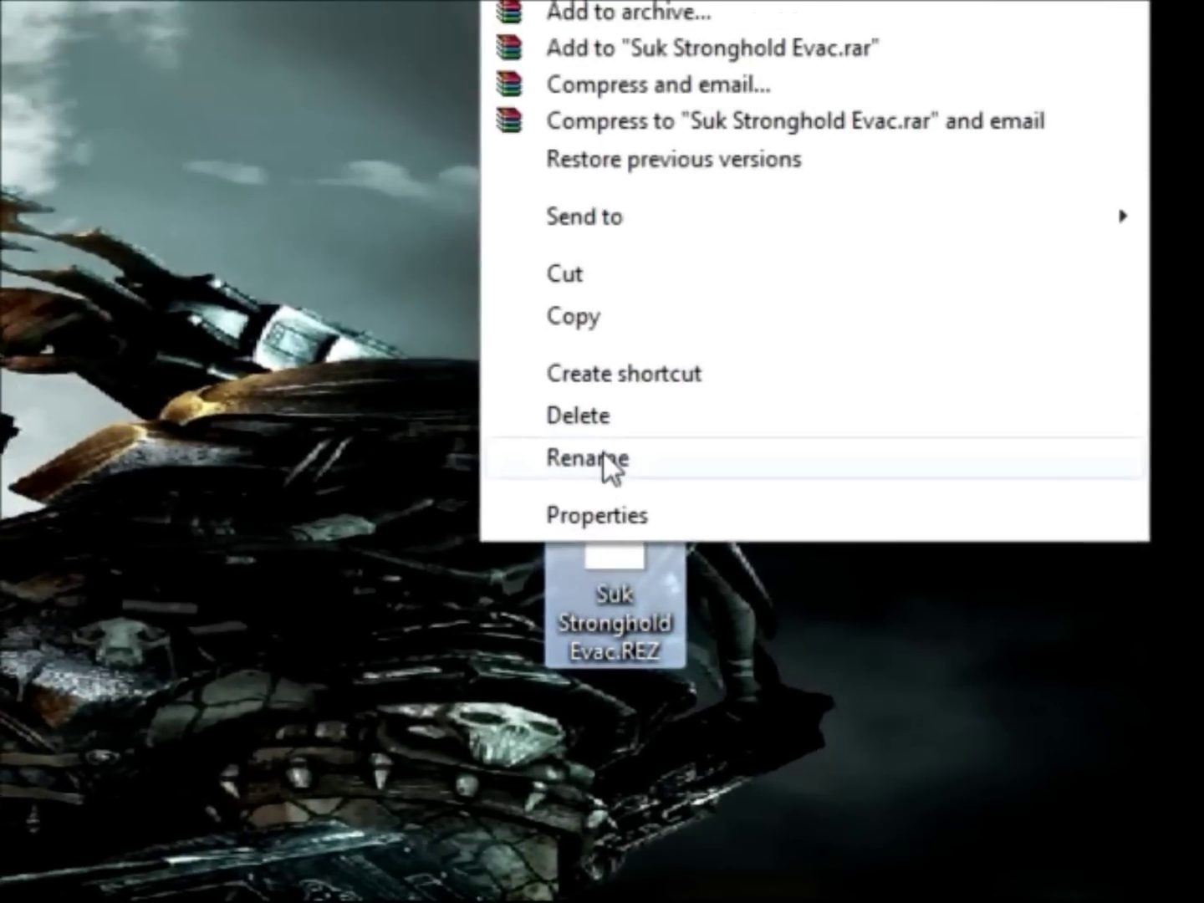
pyautogui.click(604, 368)
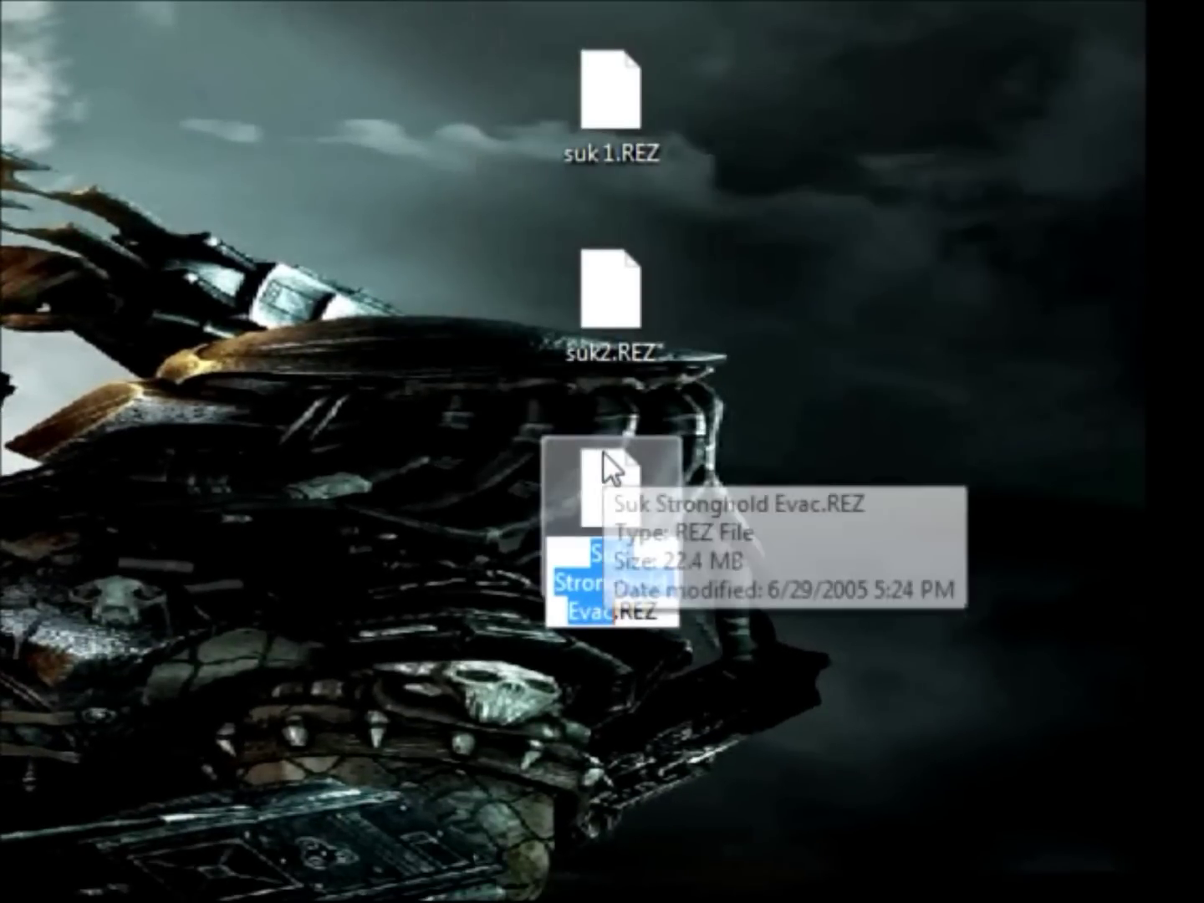
pyautogui.write('suk3')
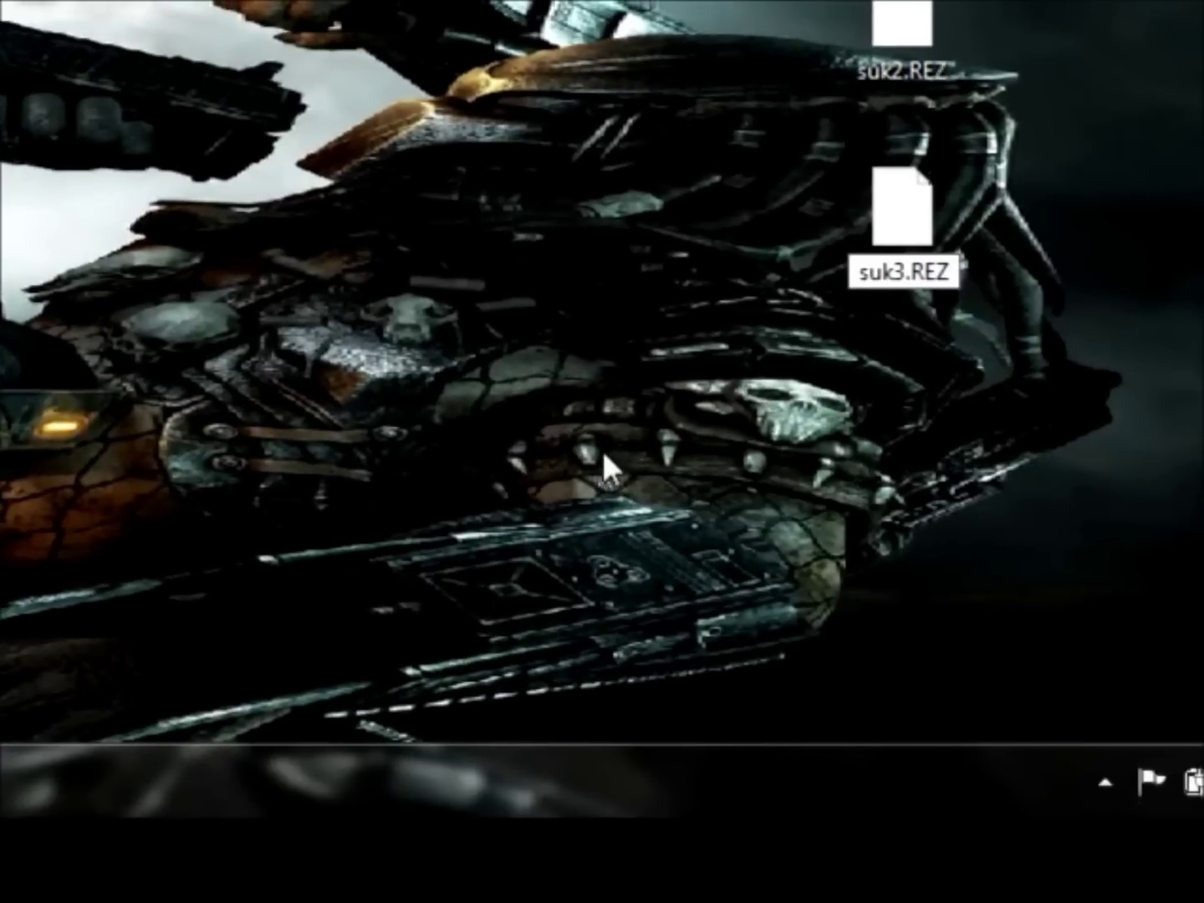
pyautogui.press('Return')
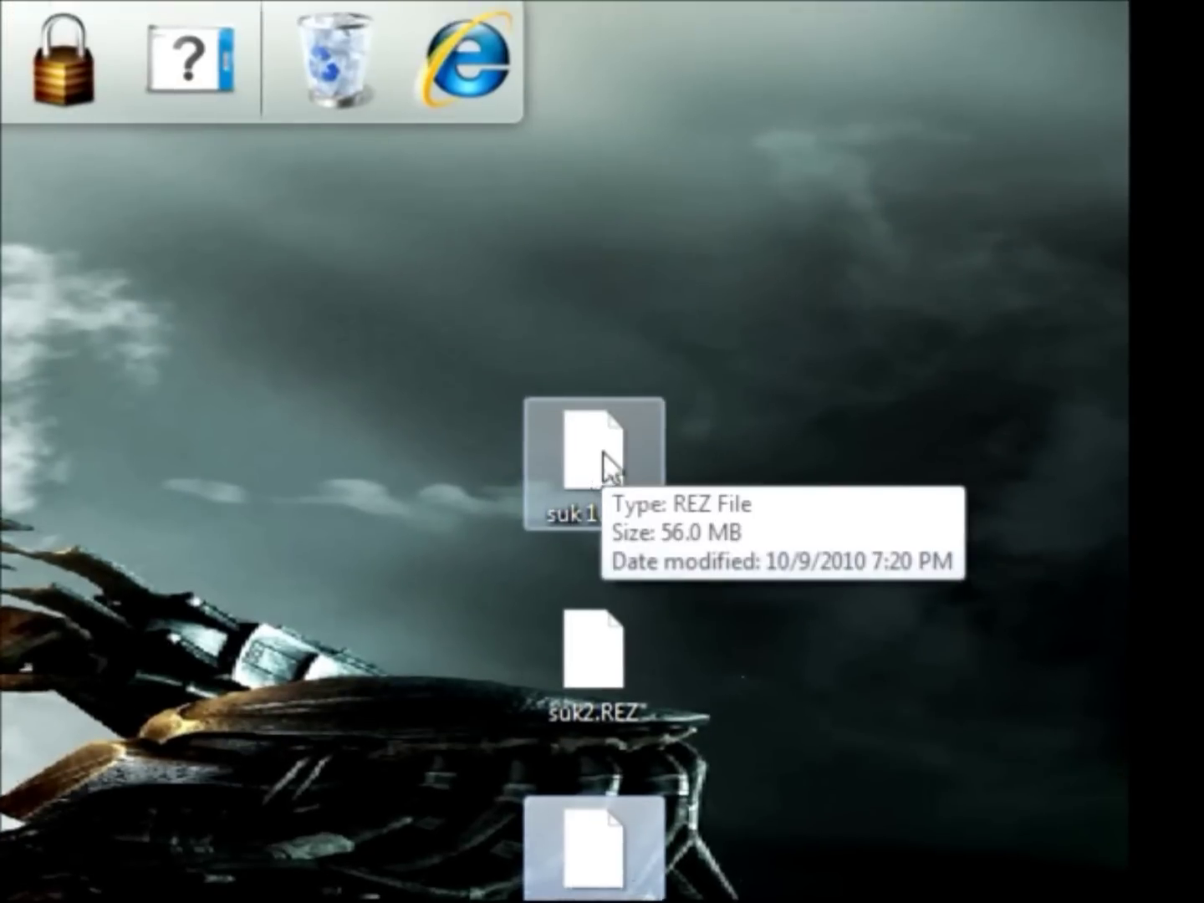
# - Start renaming 'suk 1.REZ' to drop the space, then select all three suk REZ files
pyautogui.rightClick(607, 464)
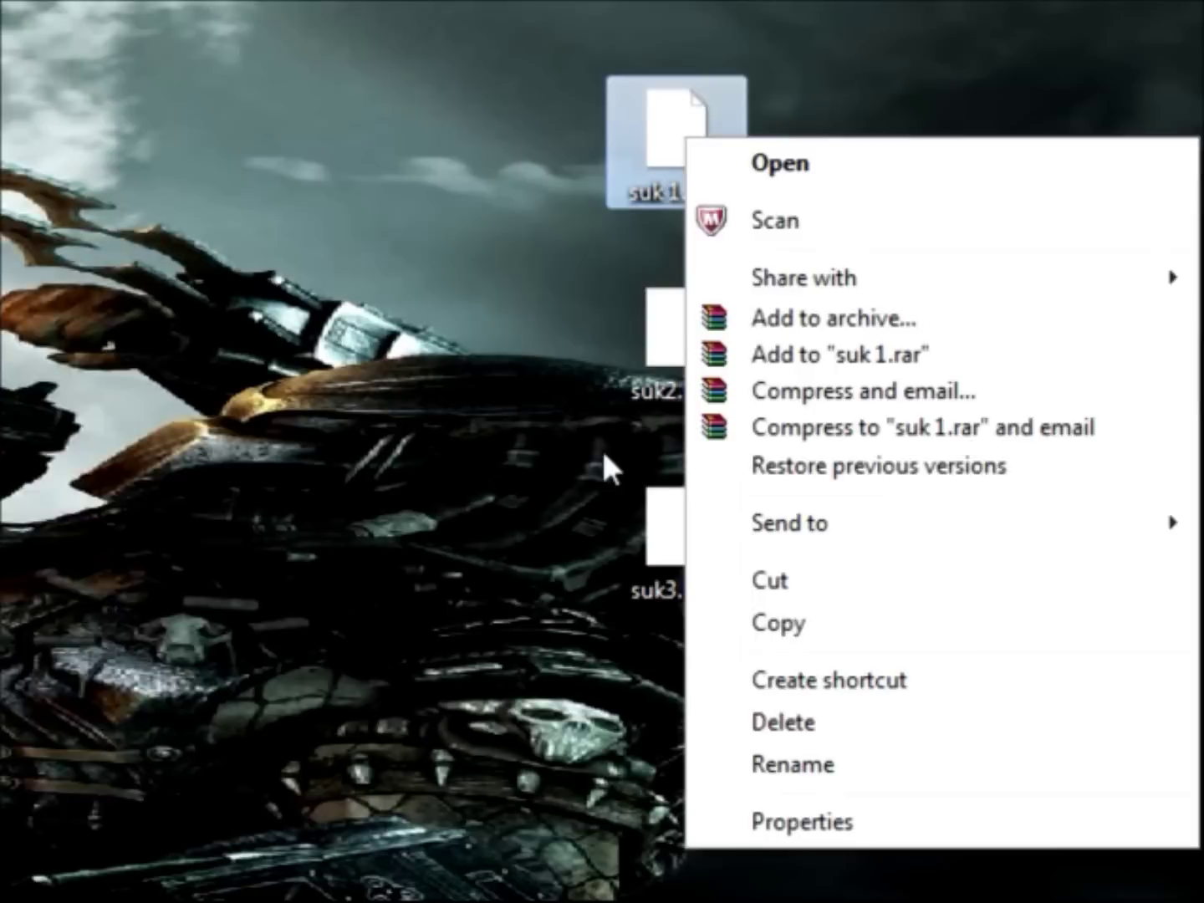
pyautogui.click(607, 459)
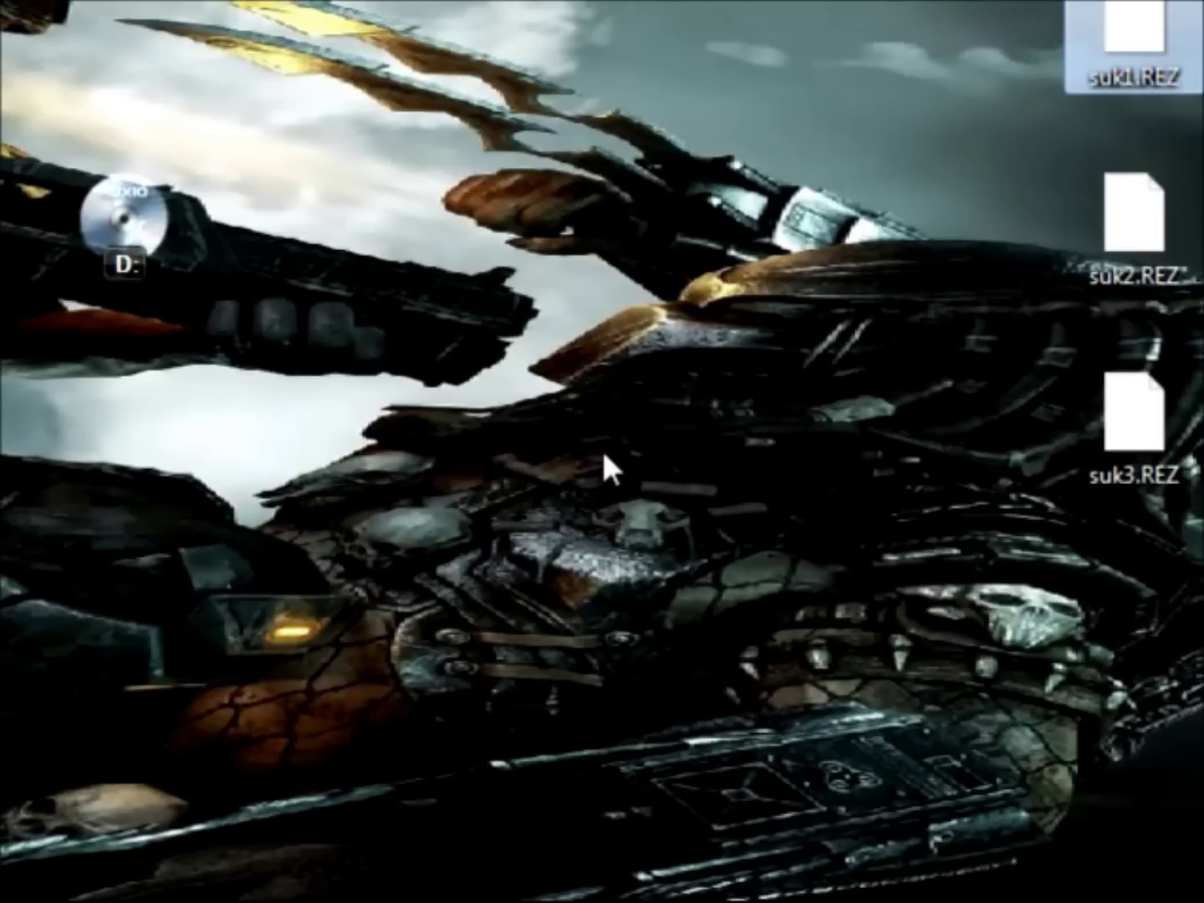
pyautogui.moveTo(564, 435)
pyautogui.mouseDown()
pyautogui.moveTo(648, 472)
pyautogui.moveTo(605, 465)
pyautogui.mouseUp()
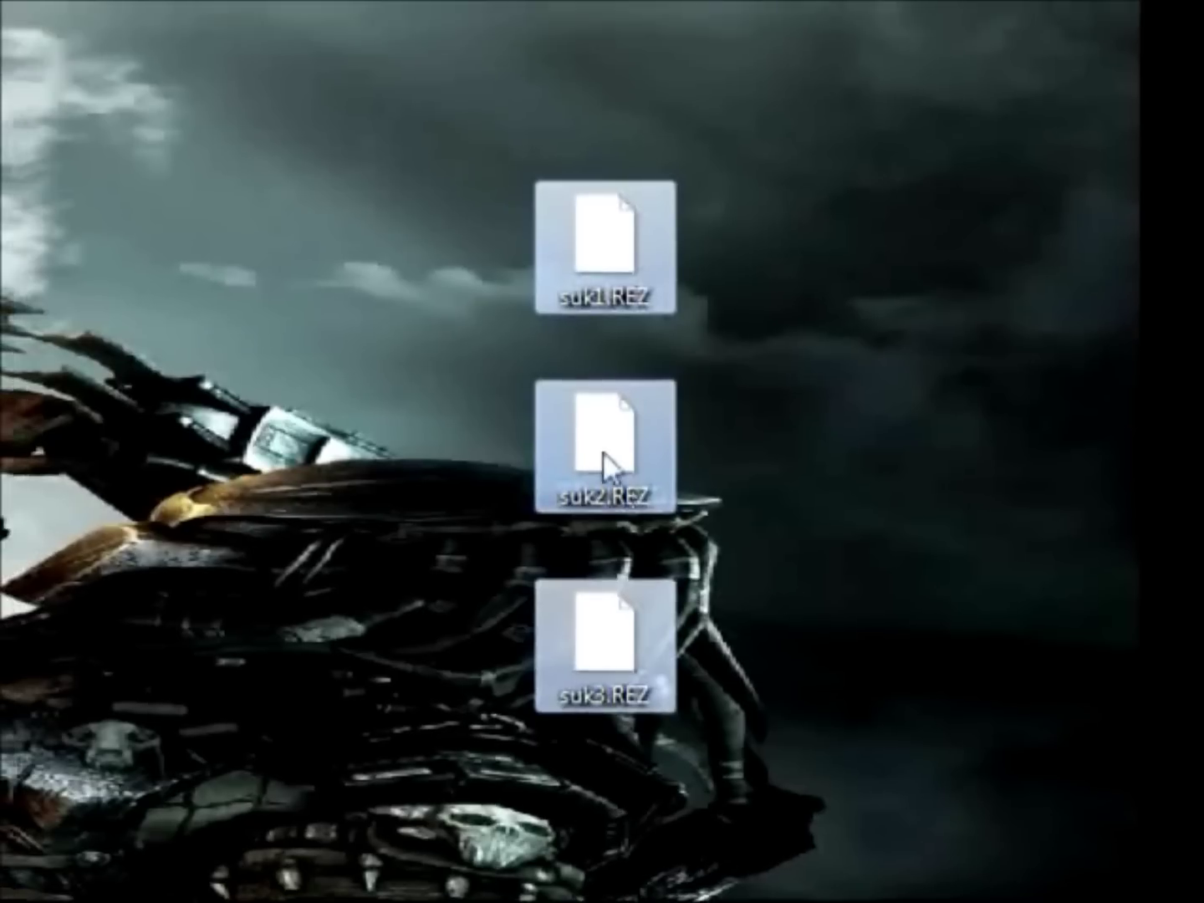
# - Copy suk1, suk2 and suk3.REZ and bring up the Aliens vs. Predator 2 game folder for them
pyautogui.rightClick(512, 314)
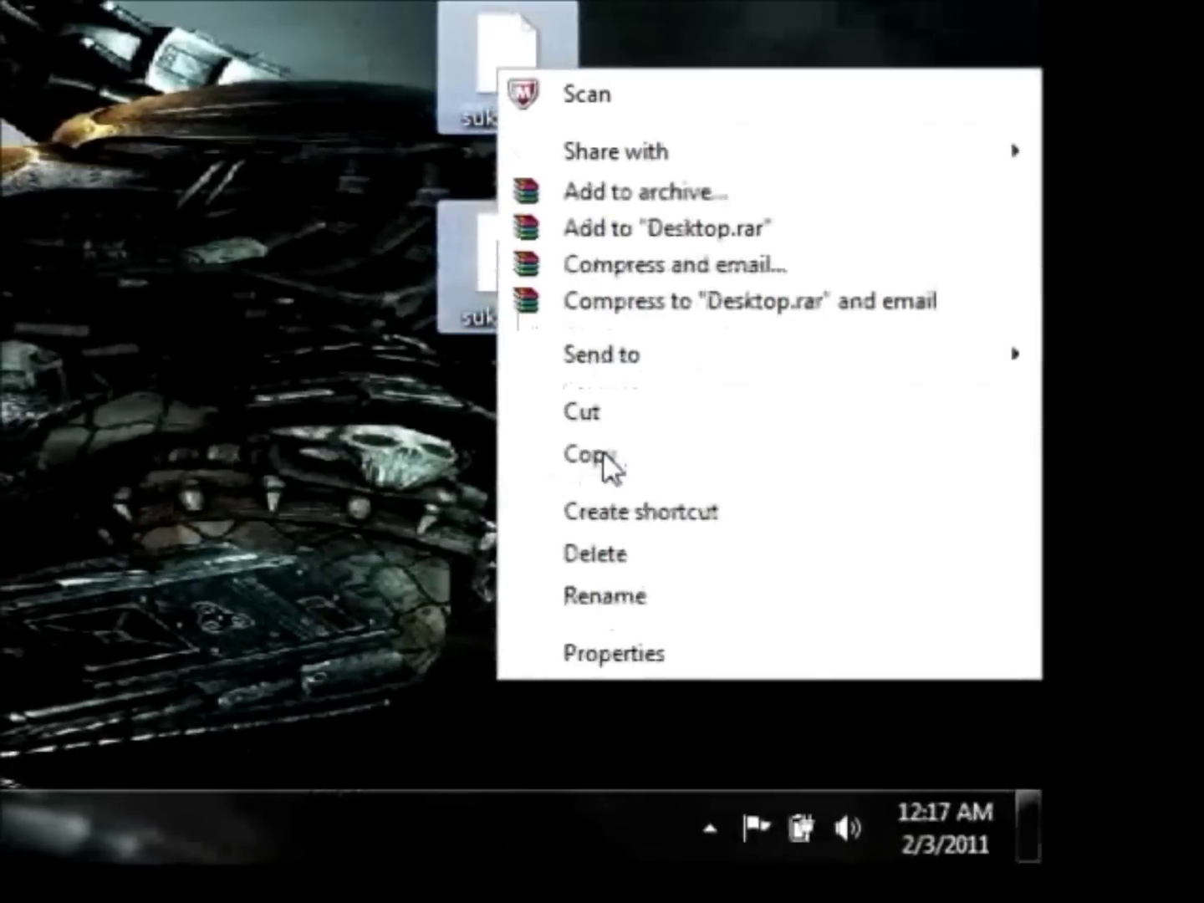
pyautogui.click(604, 467)
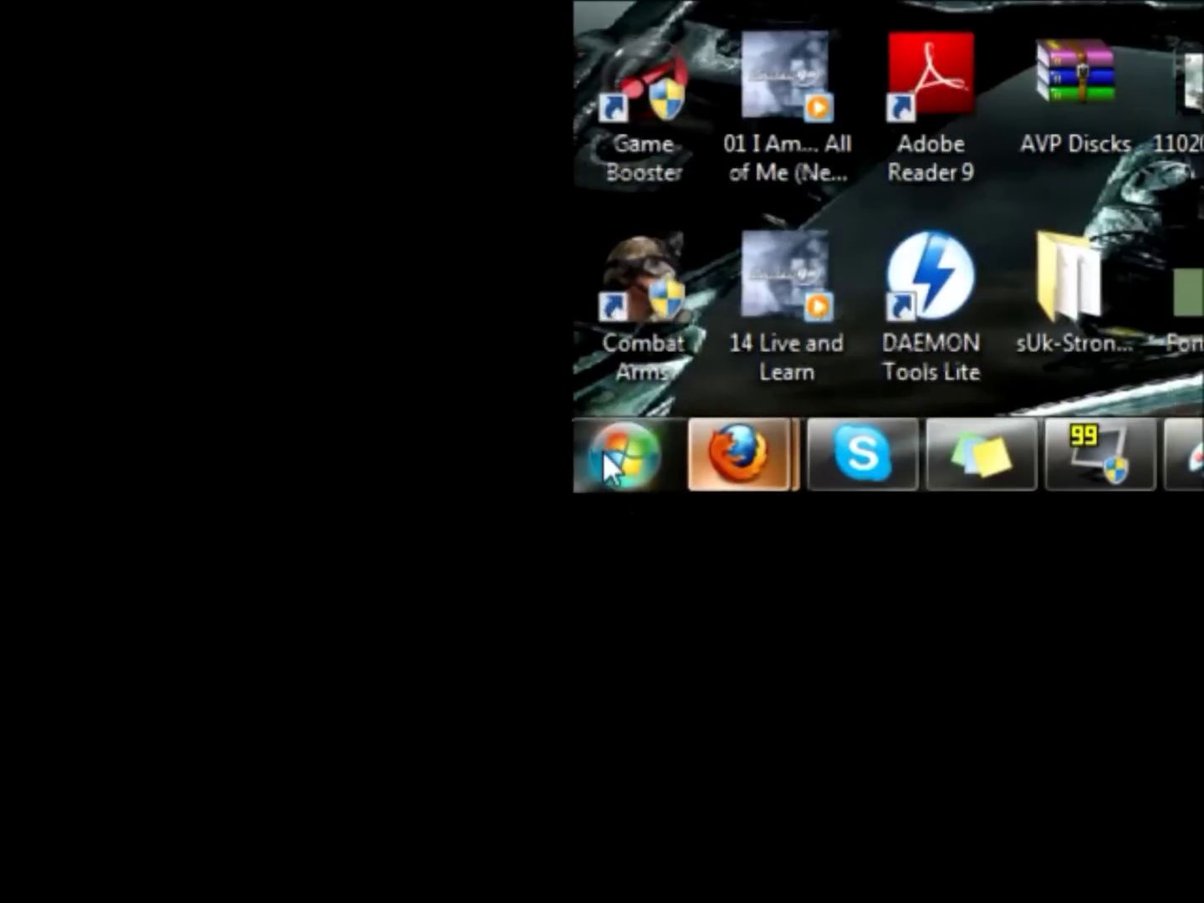
pyautogui.click(613, 462)
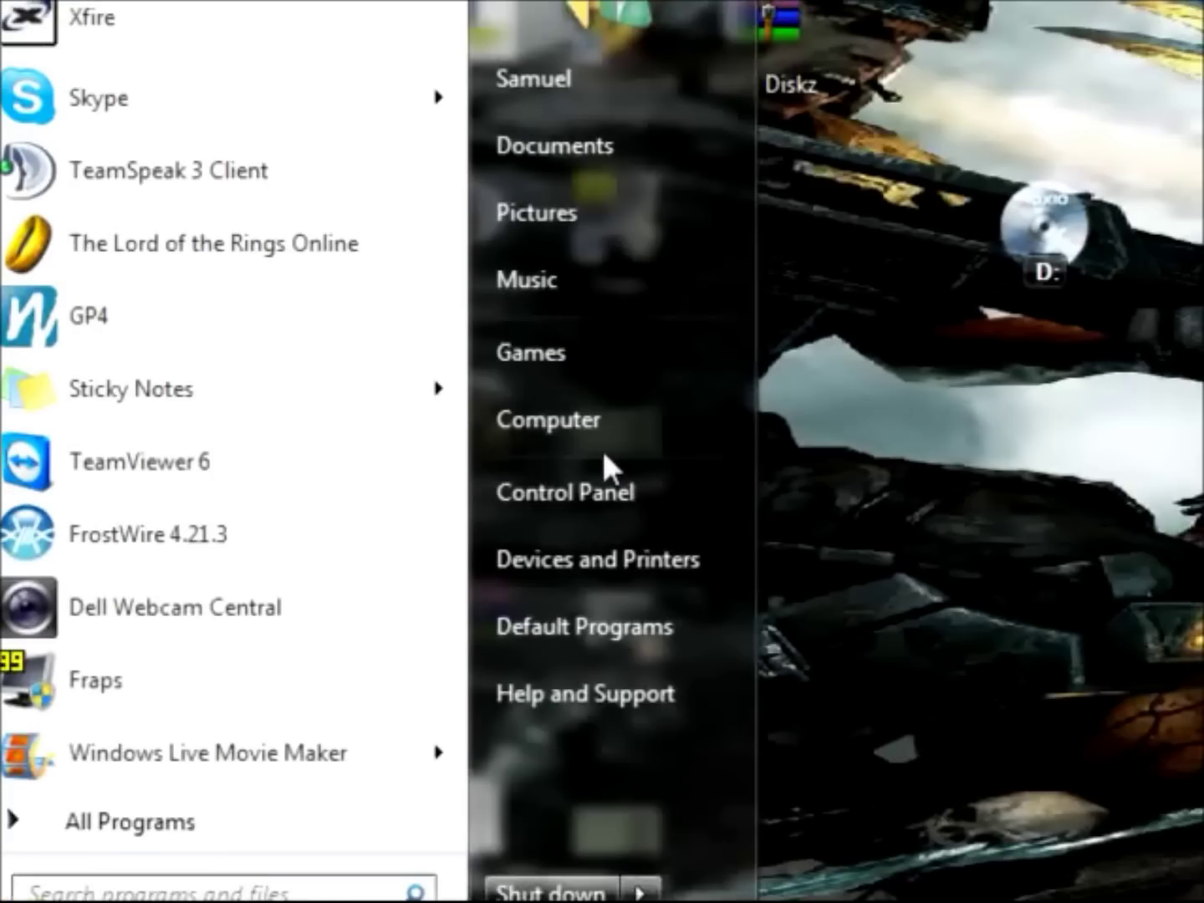
pyautogui.click(623, 763)
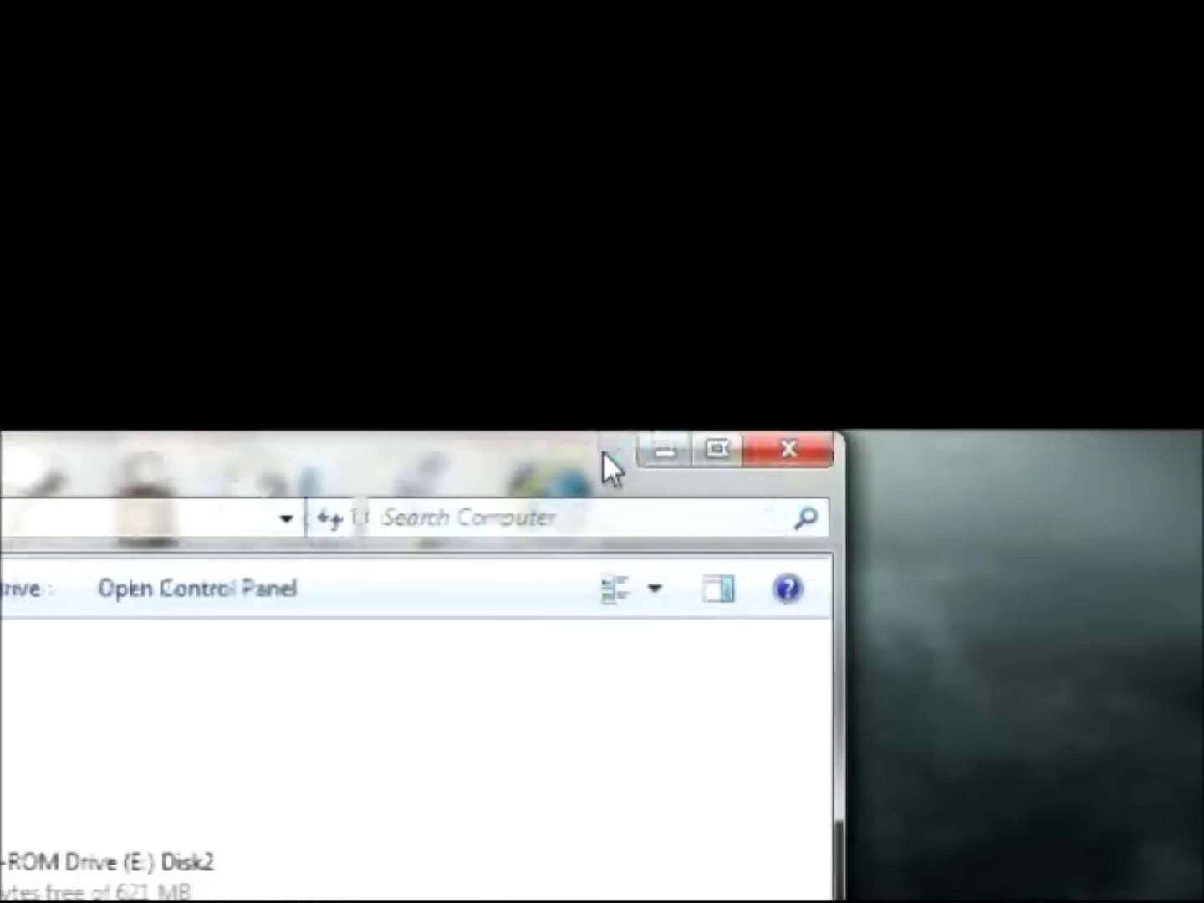
pyautogui.click(664, 451)
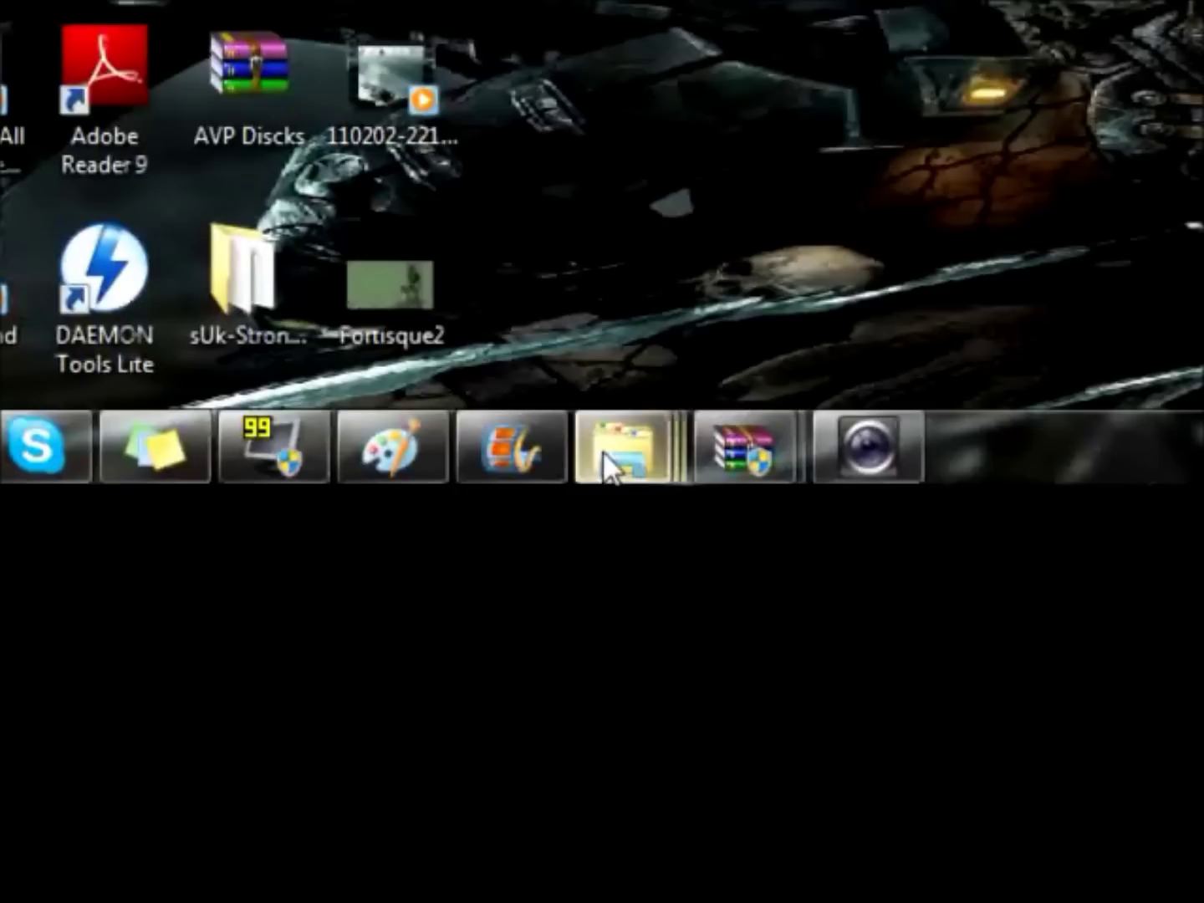
pyautogui.moveTo(580, 669)
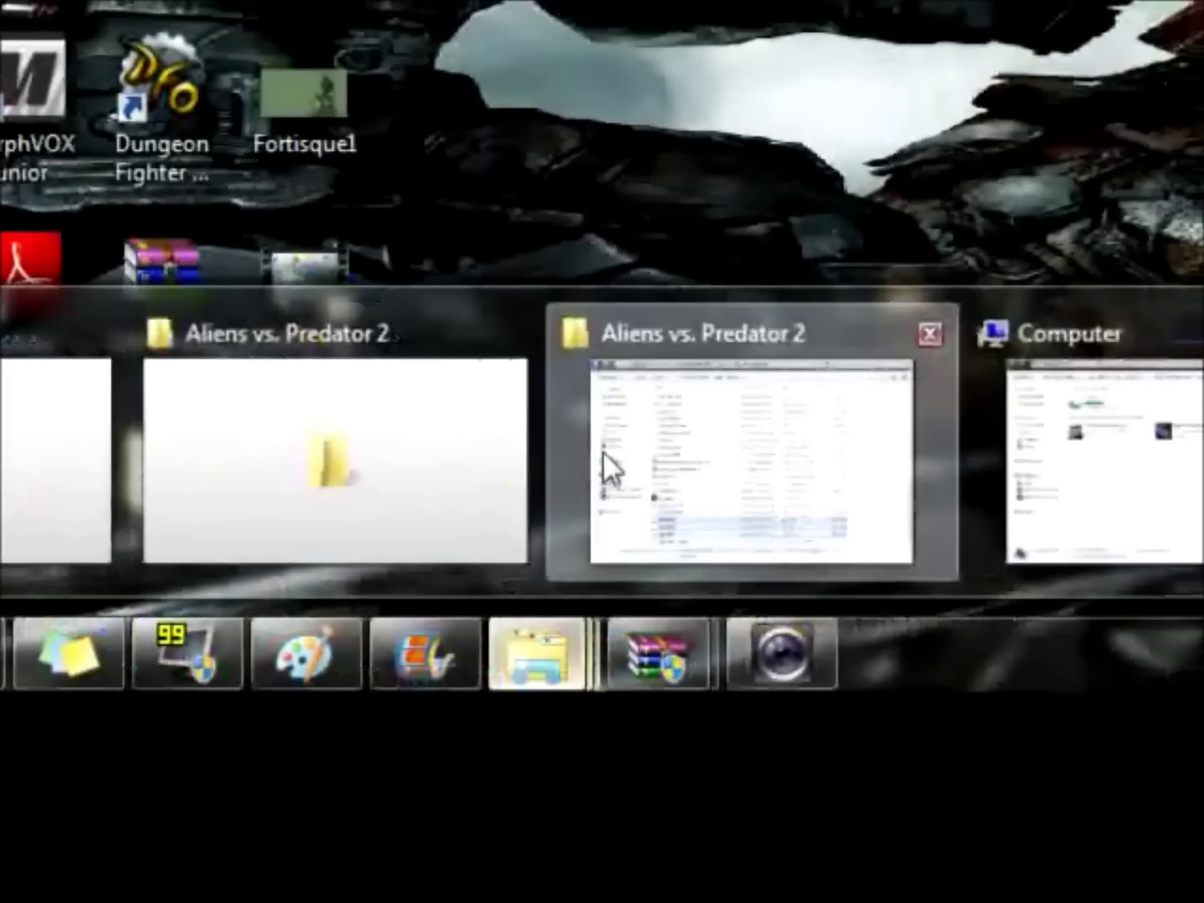
pyautogui.click(605, 467)
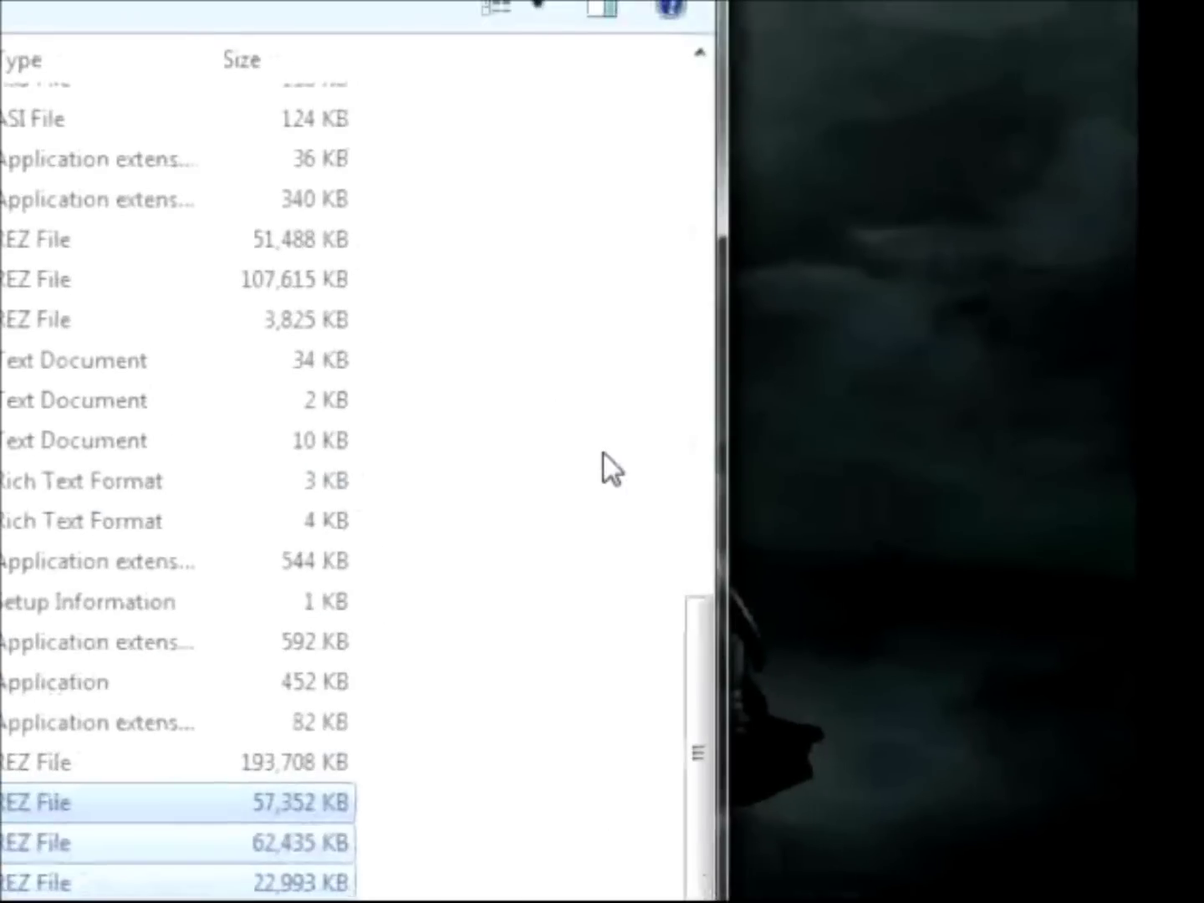
pyautogui.click(611, 468)
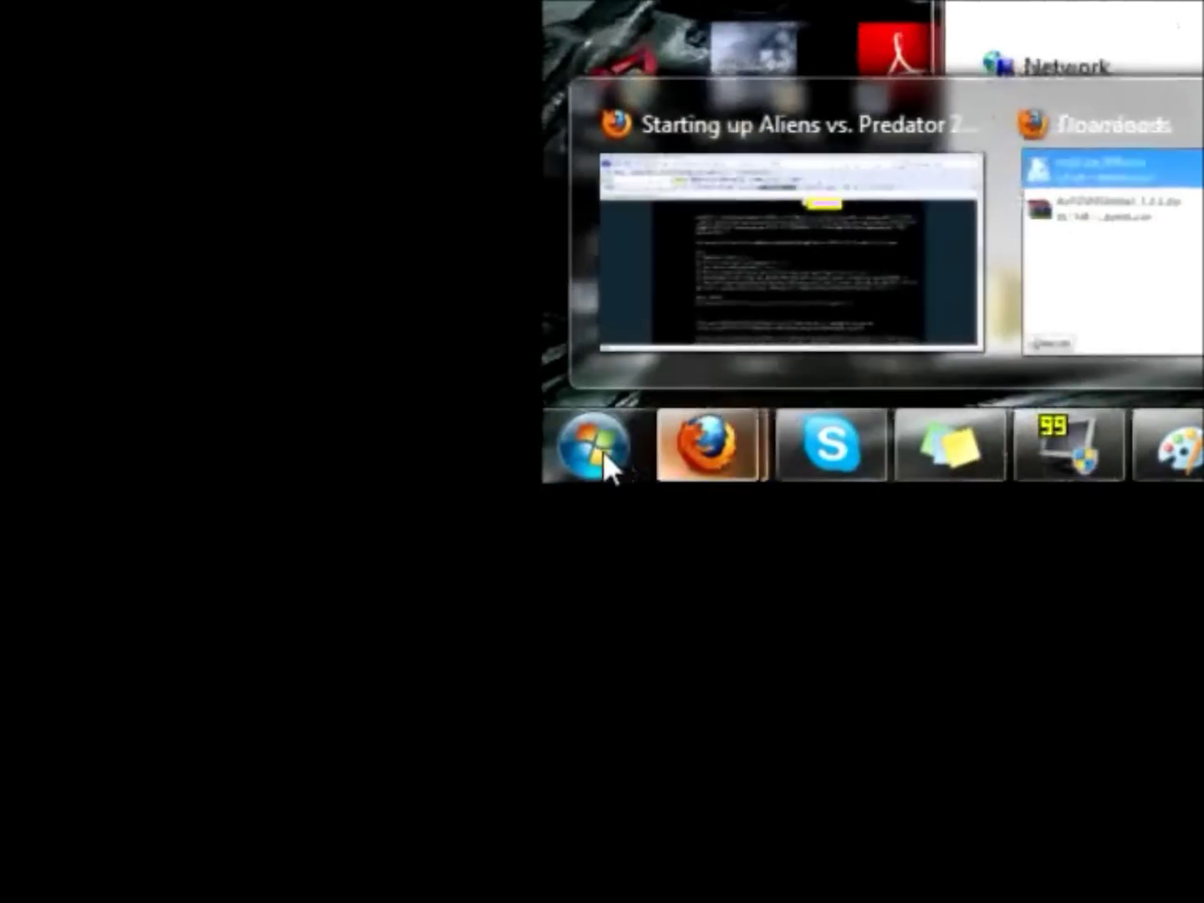
pyautogui.click(606, 464)
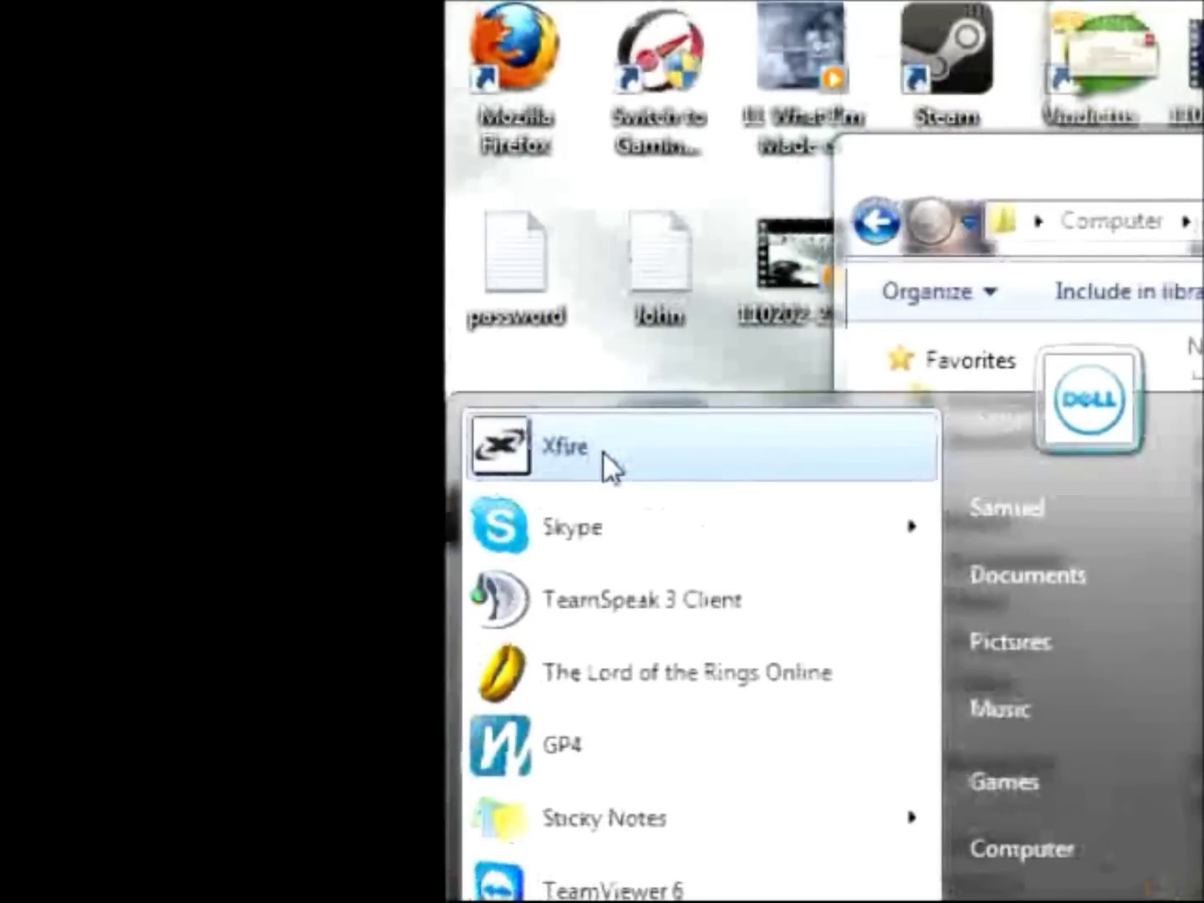
# - In Xfire Options, go to Games and select Aliens vs. Predator 2 to view its launch parameters
pyautogui.click(608, 465)
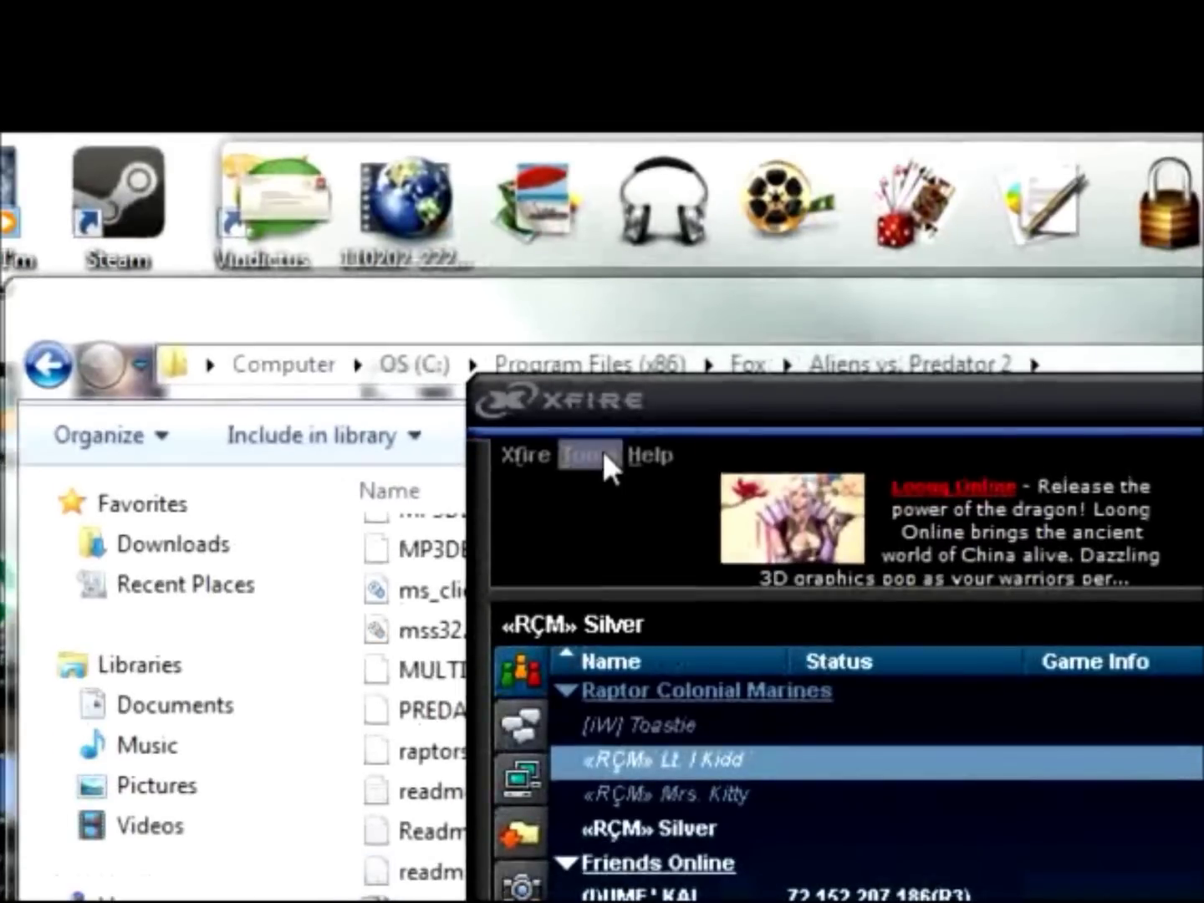
pyautogui.click(604, 465)
pyautogui.click(605, 465)
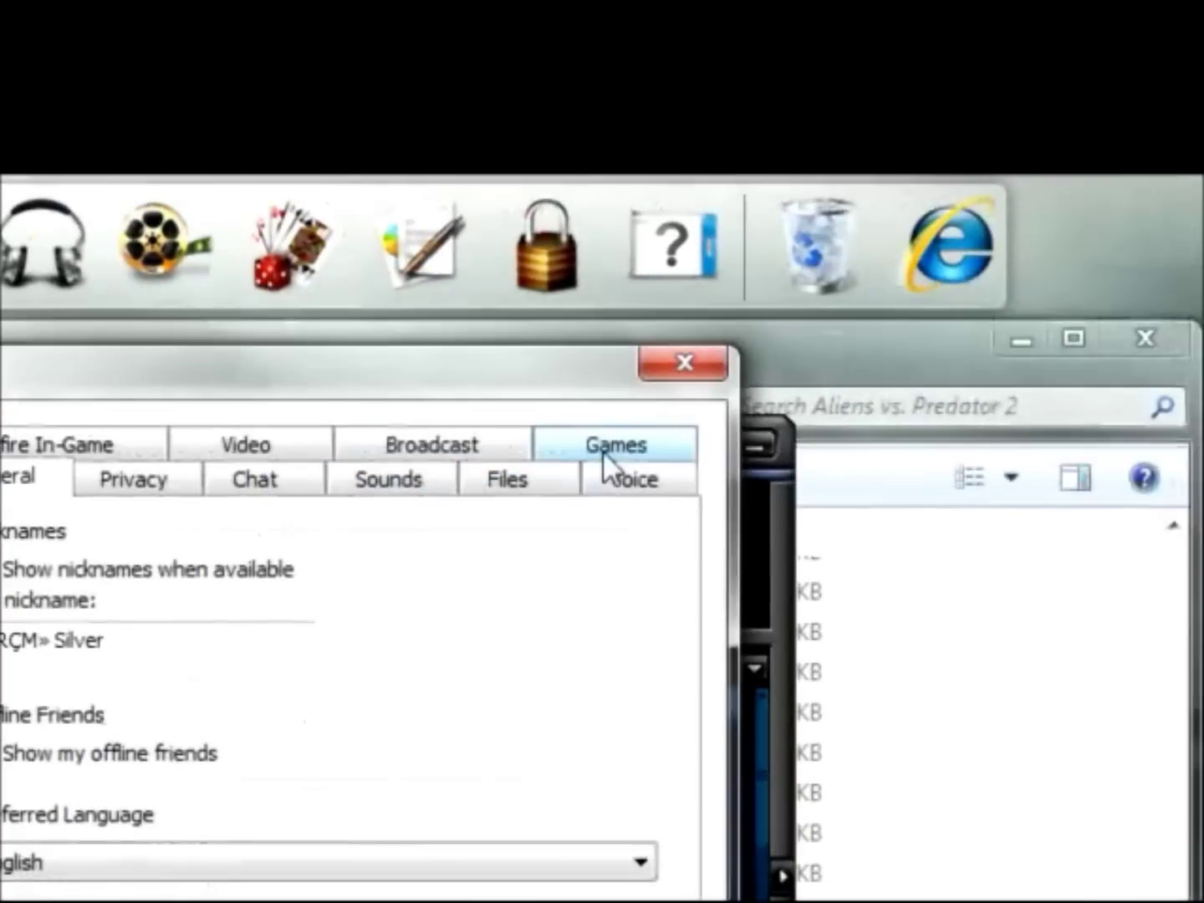
pyautogui.click(608, 468)
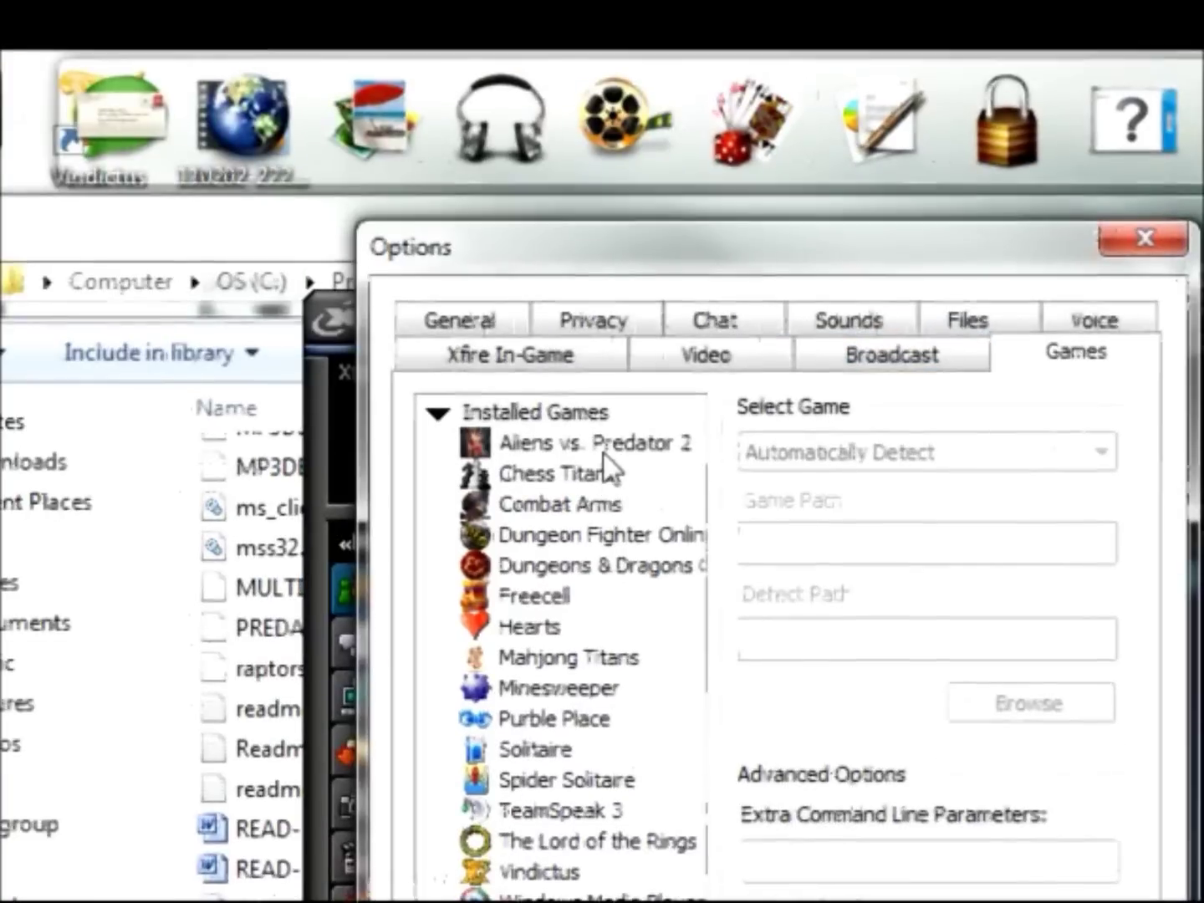
pyautogui.click(603, 451)
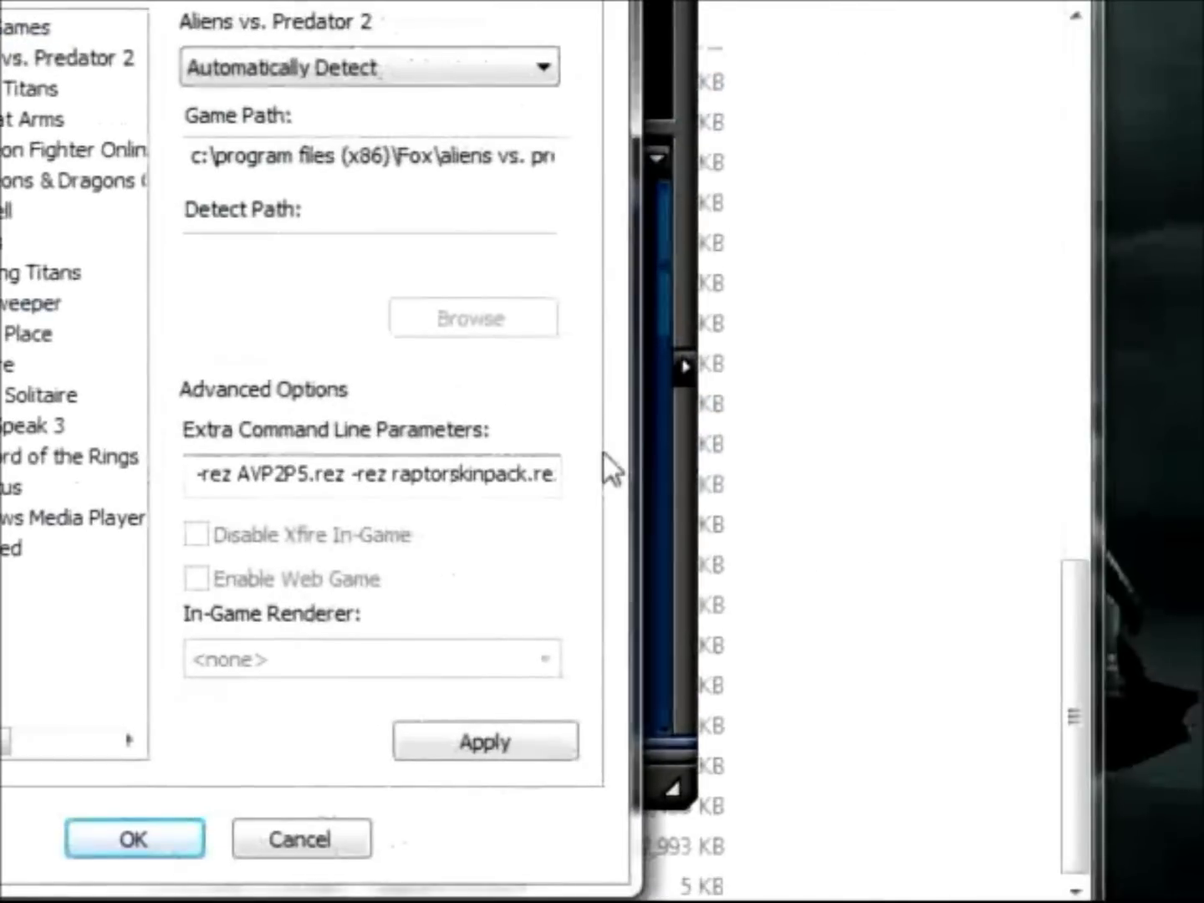
# - Move the cursor to the end of the parameters, just after raptorskinpack.rez
pyautogui.press('Right')
pyautogui.press('Right')
pyautogui.press('Right')
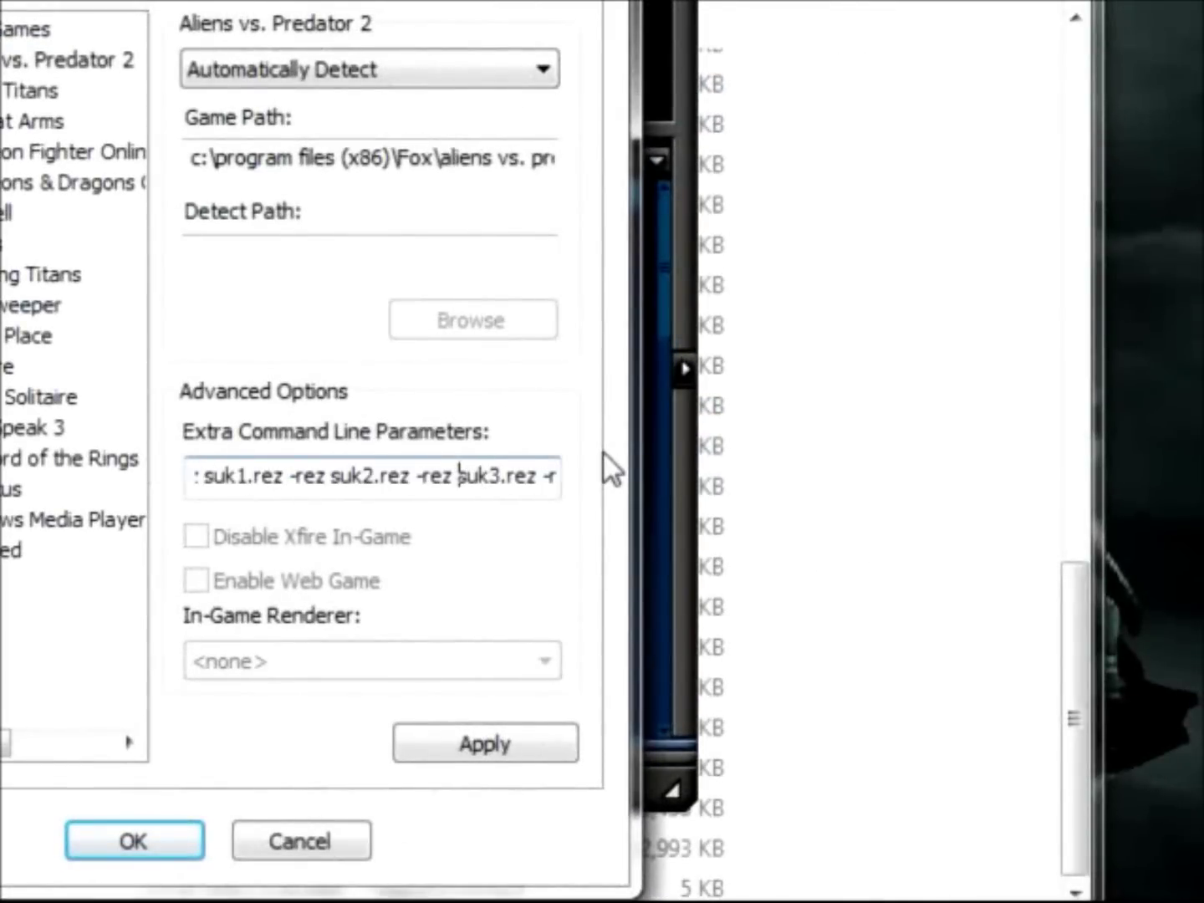
pyautogui.press('Right')
pyautogui.press('Right')
pyautogui.press('Right')
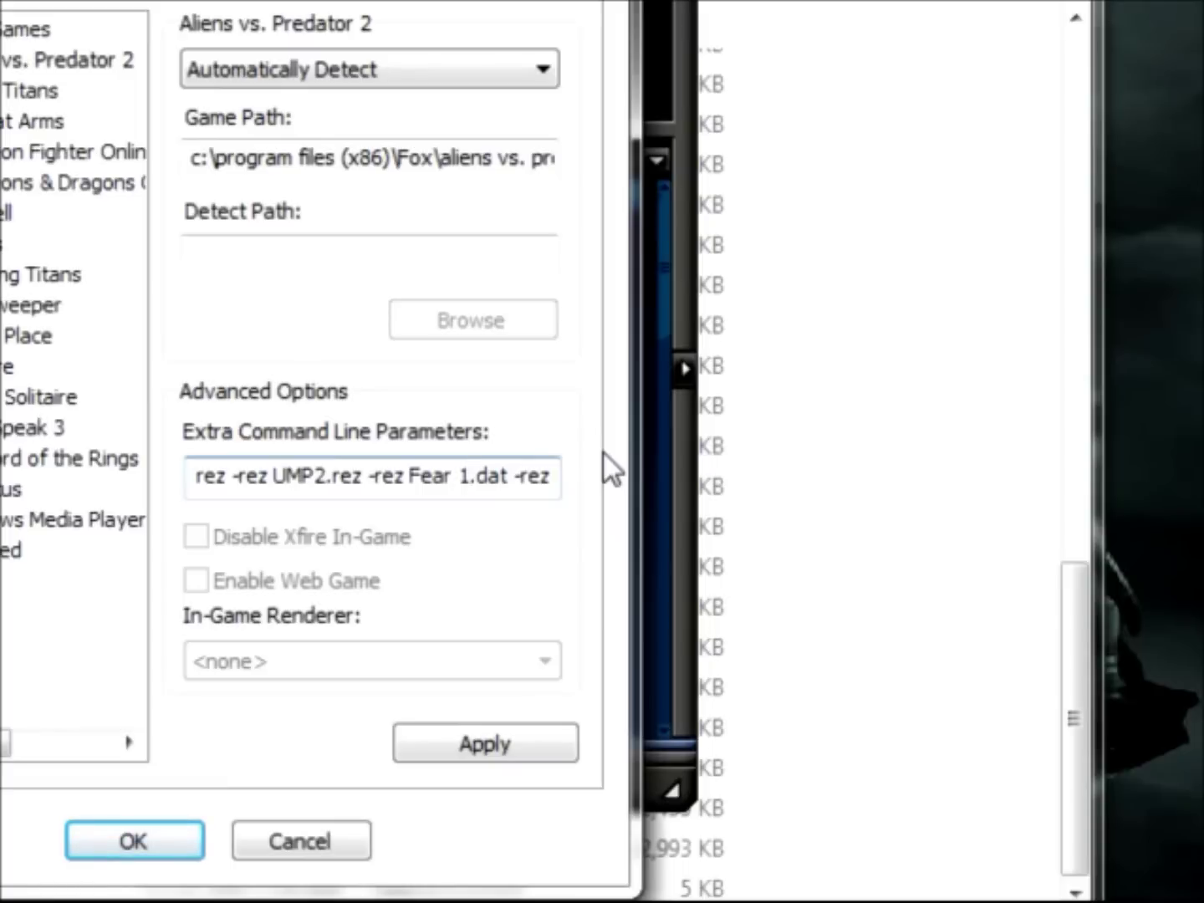
pyautogui.press('Right')
pyautogui.press('Right')
pyautogui.press('Right')
pyautogui.press('Left')
pyautogui.press('Left')
pyautogui.press('Left')
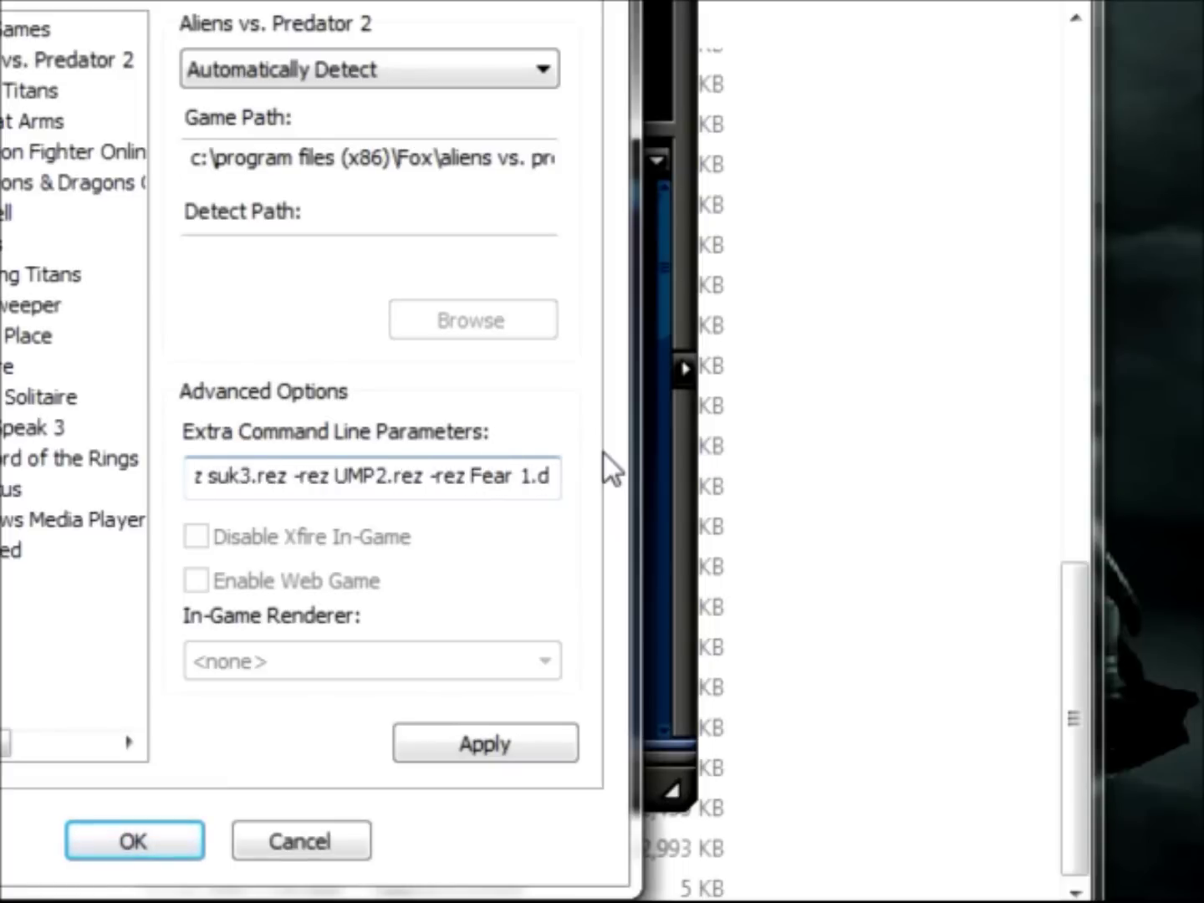
pyautogui.press('Left')
pyautogui.press('Left')
pyautogui.press('Left')
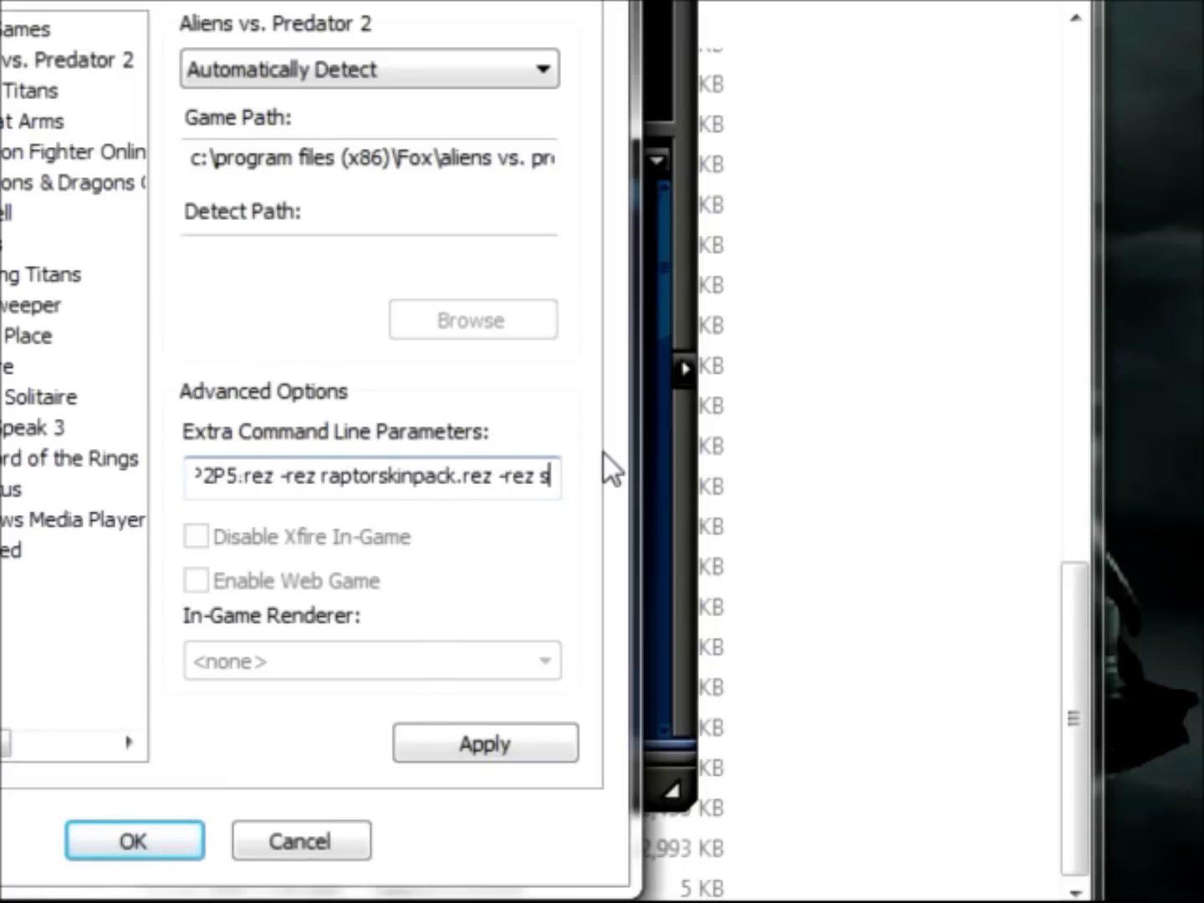
pyautogui.press('Left')
pyautogui.press('Left')
pyautogui.press('Left')
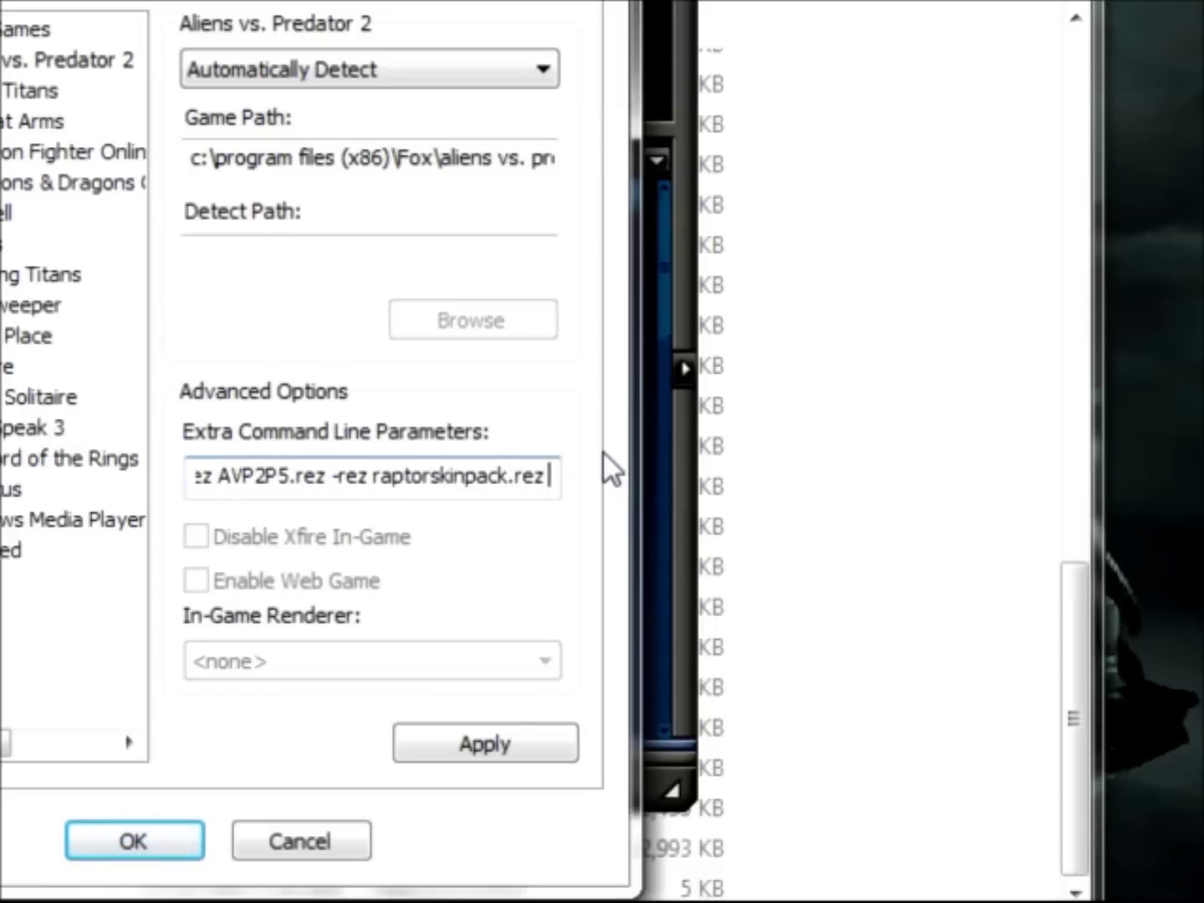
pyautogui.press('Right')
pyautogui.press('Right')
pyautogui.press('Right')
pyautogui.press('Right')
pyautogui.press('Right')
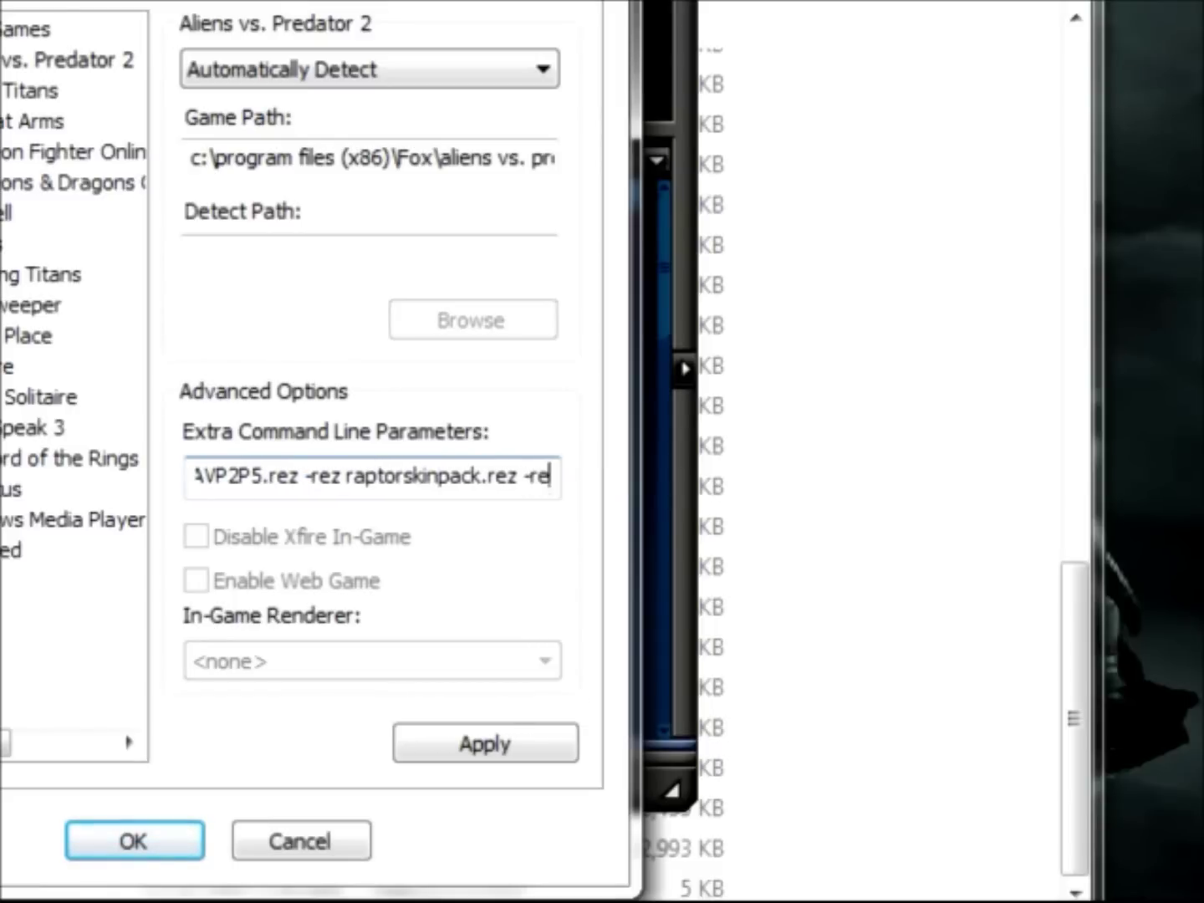
pyautogui.press('Right')
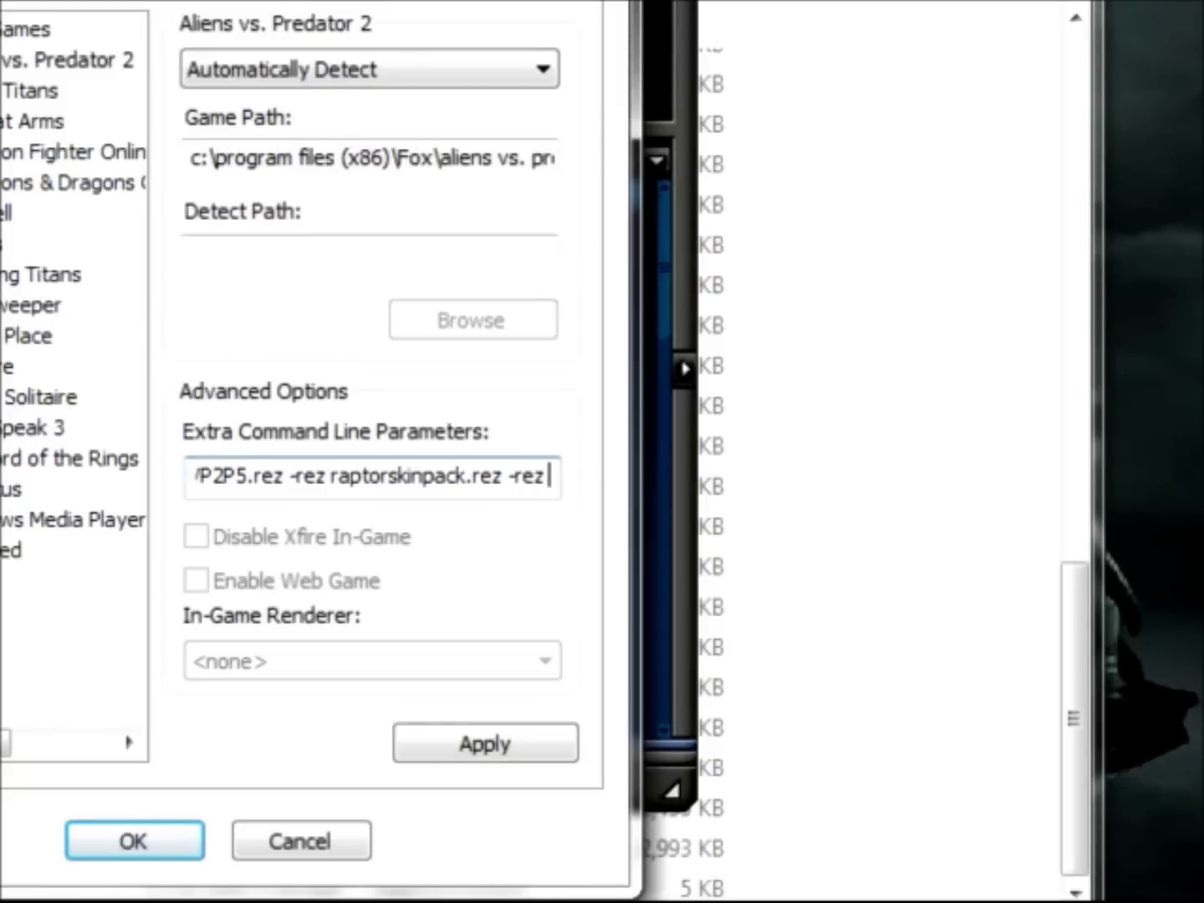
# - Append '-rez suk1.REZ -rez suk2.REZ -rez suk3.REZ' to the parameters and close Options with OK
pyautogui.write('suk')
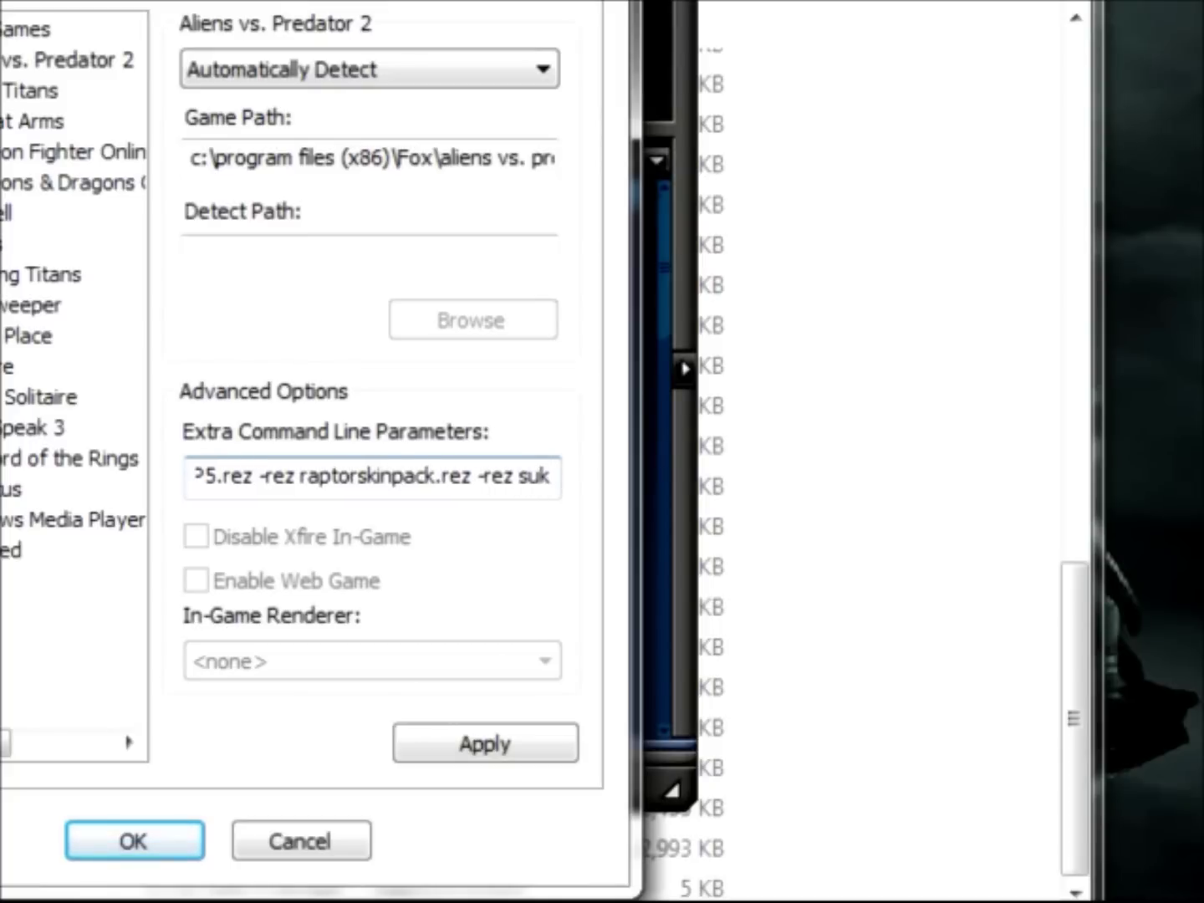
pyautogui.write('1.')
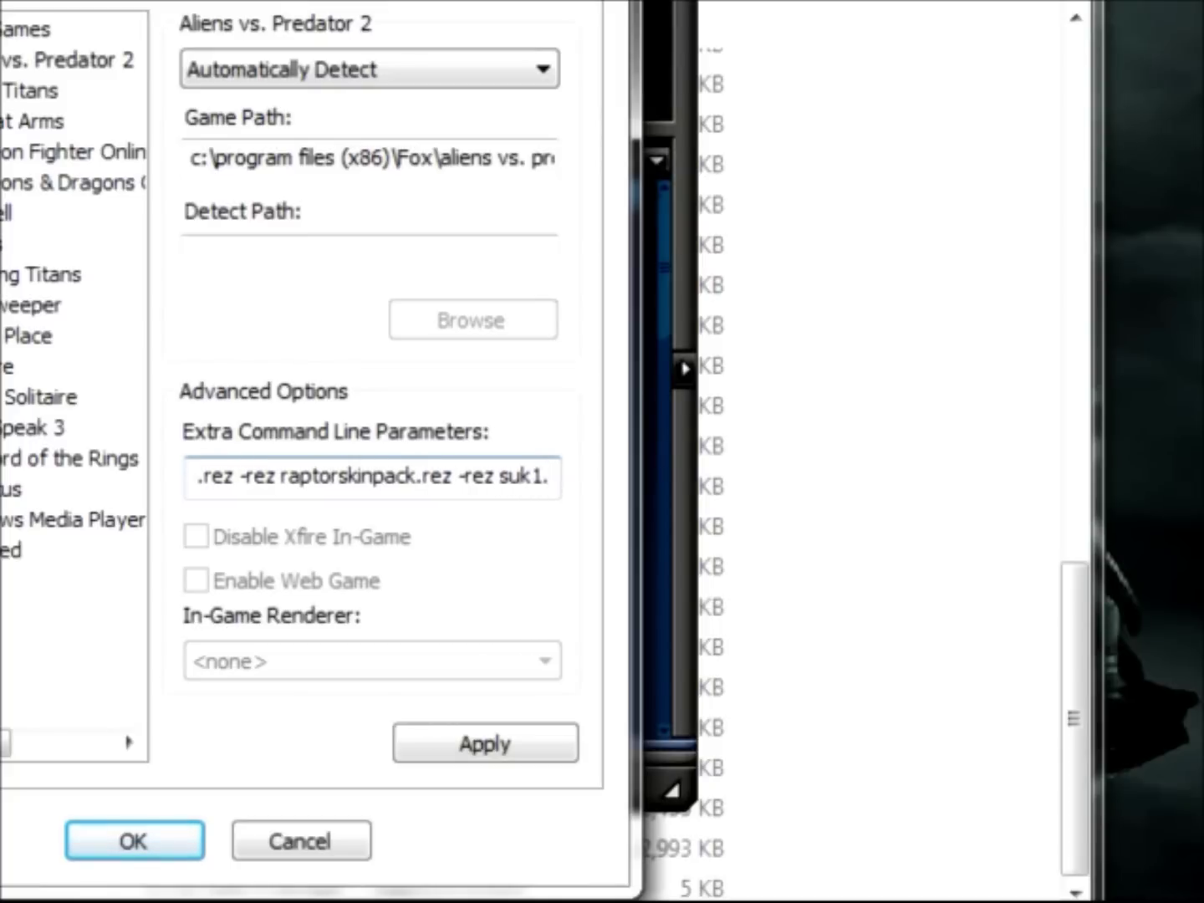
pyautogui.write('REZ')
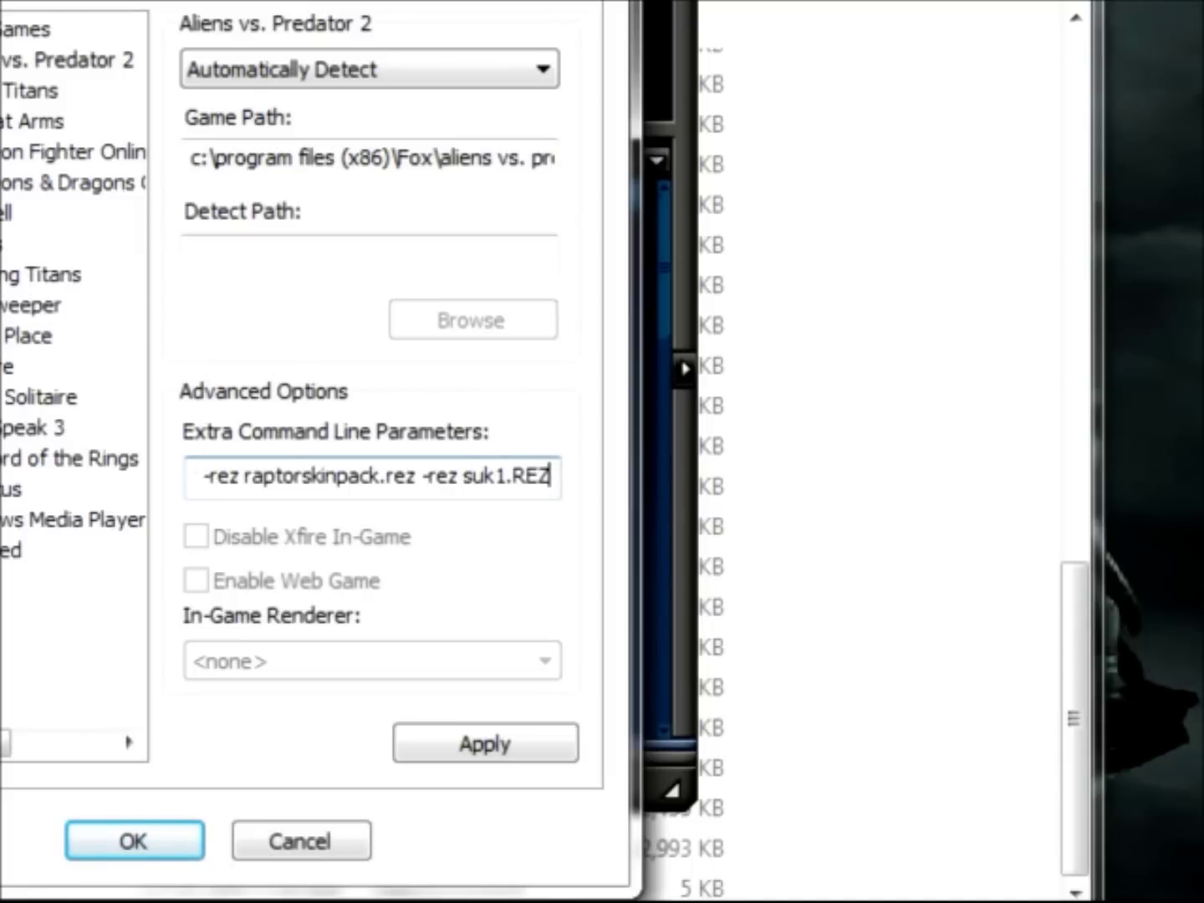
pyautogui.write(' -')
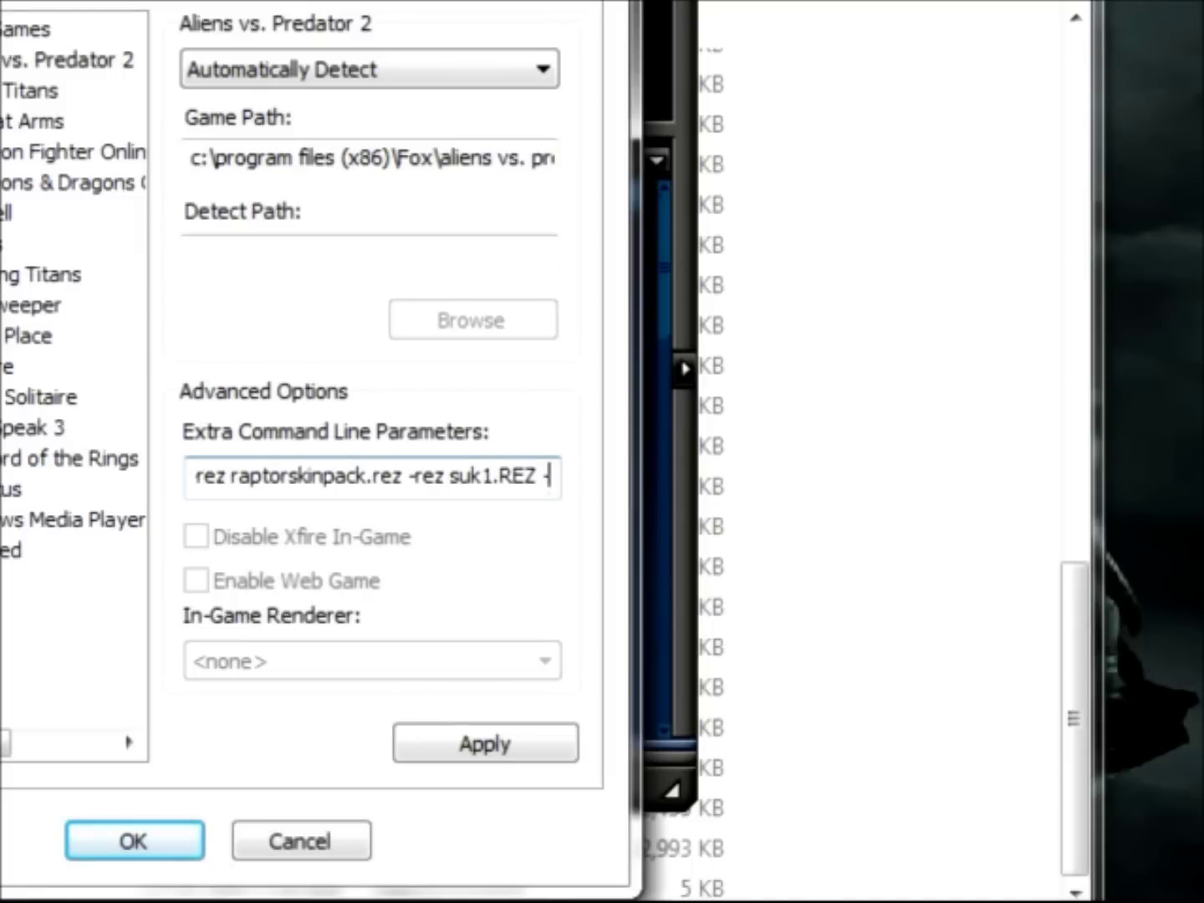
pyautogui.write('rez')
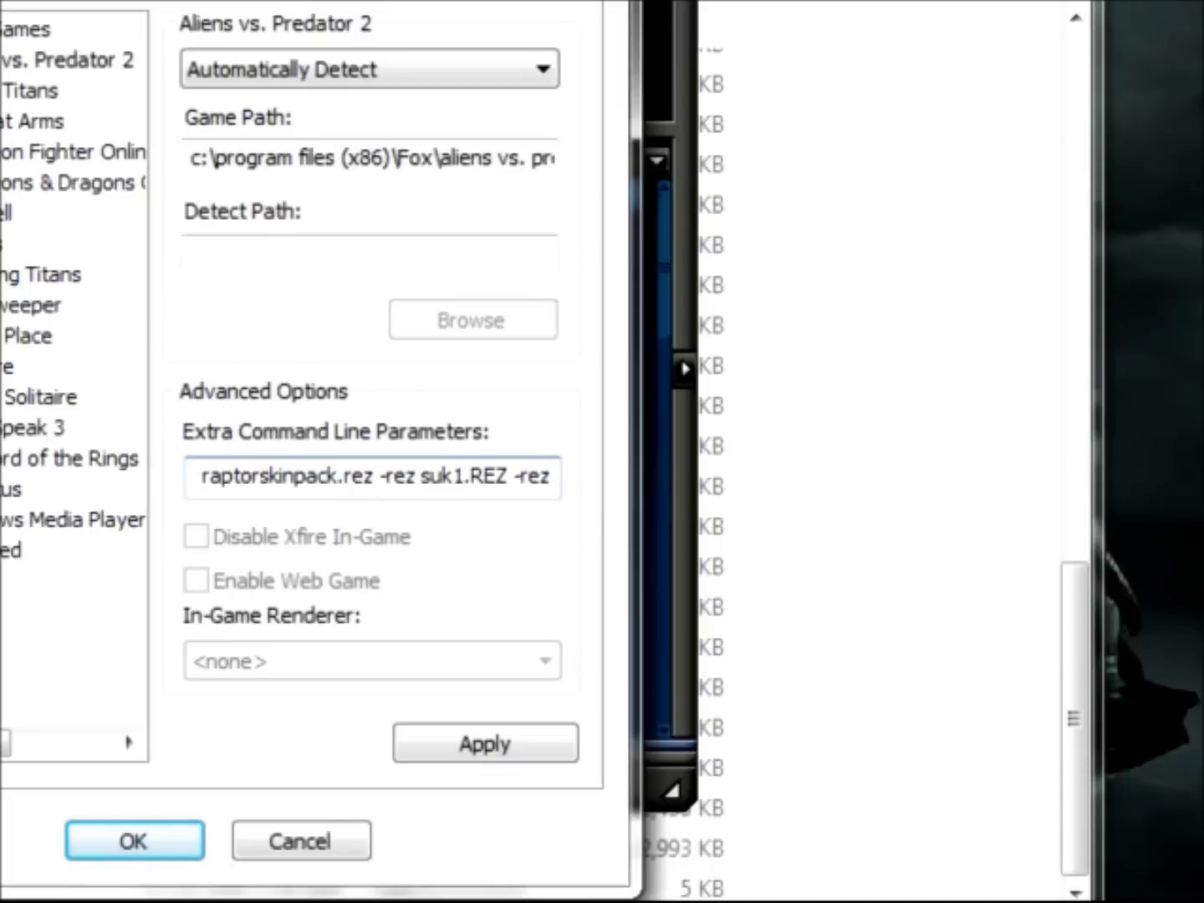
pyautogui.write('suk')
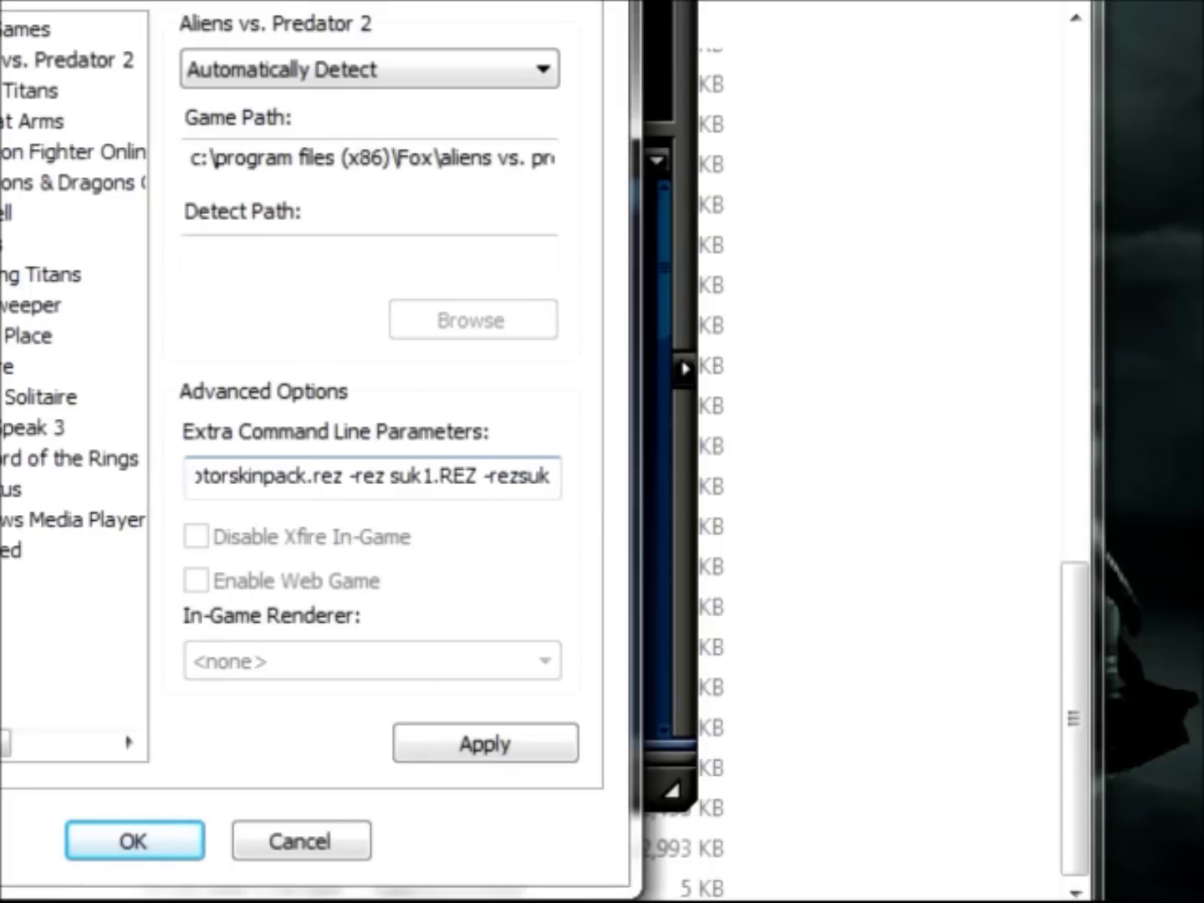
pyautogui.press('BackSpace')
pyautogui.press('BackSpace')
pyautogui.press('BackSpace')
pyautogui.write('suk')
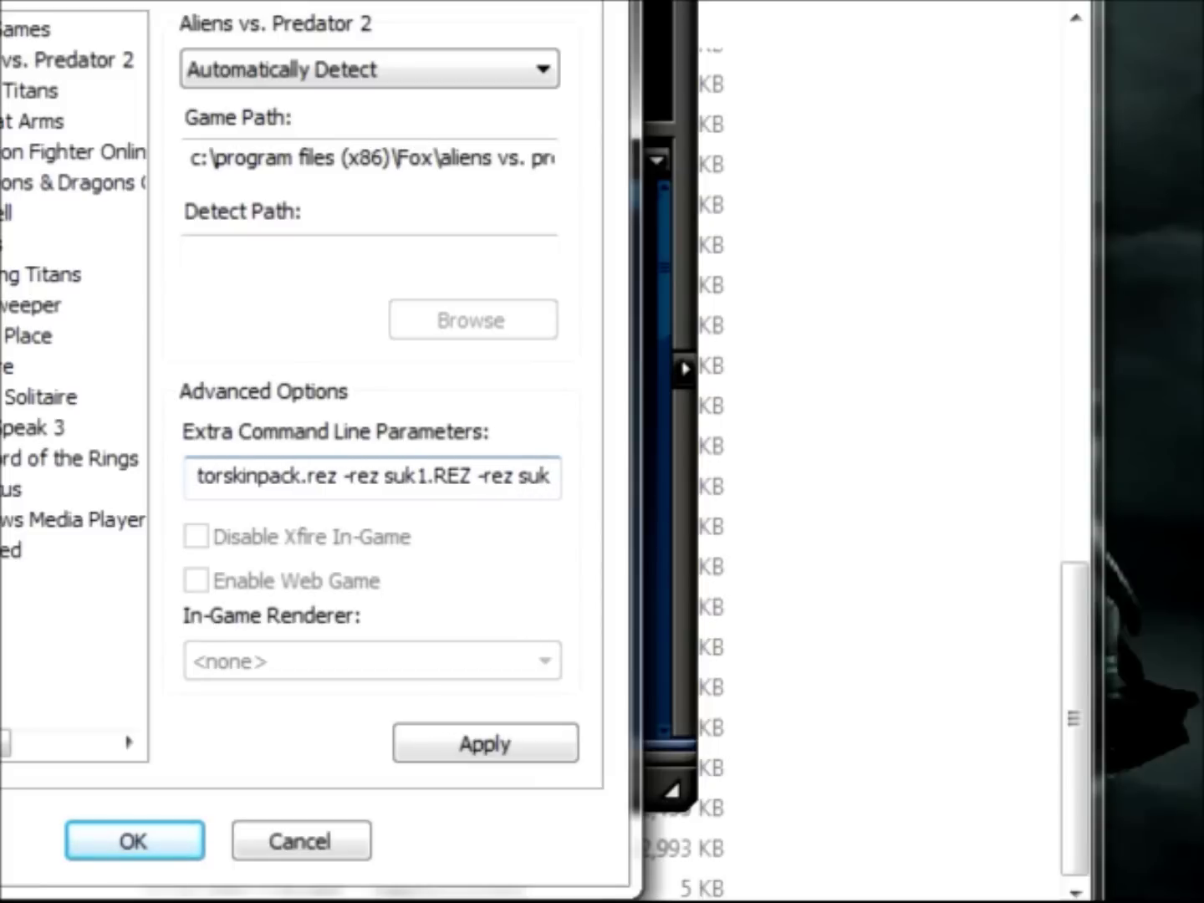
pyautogui.write('.REZ')
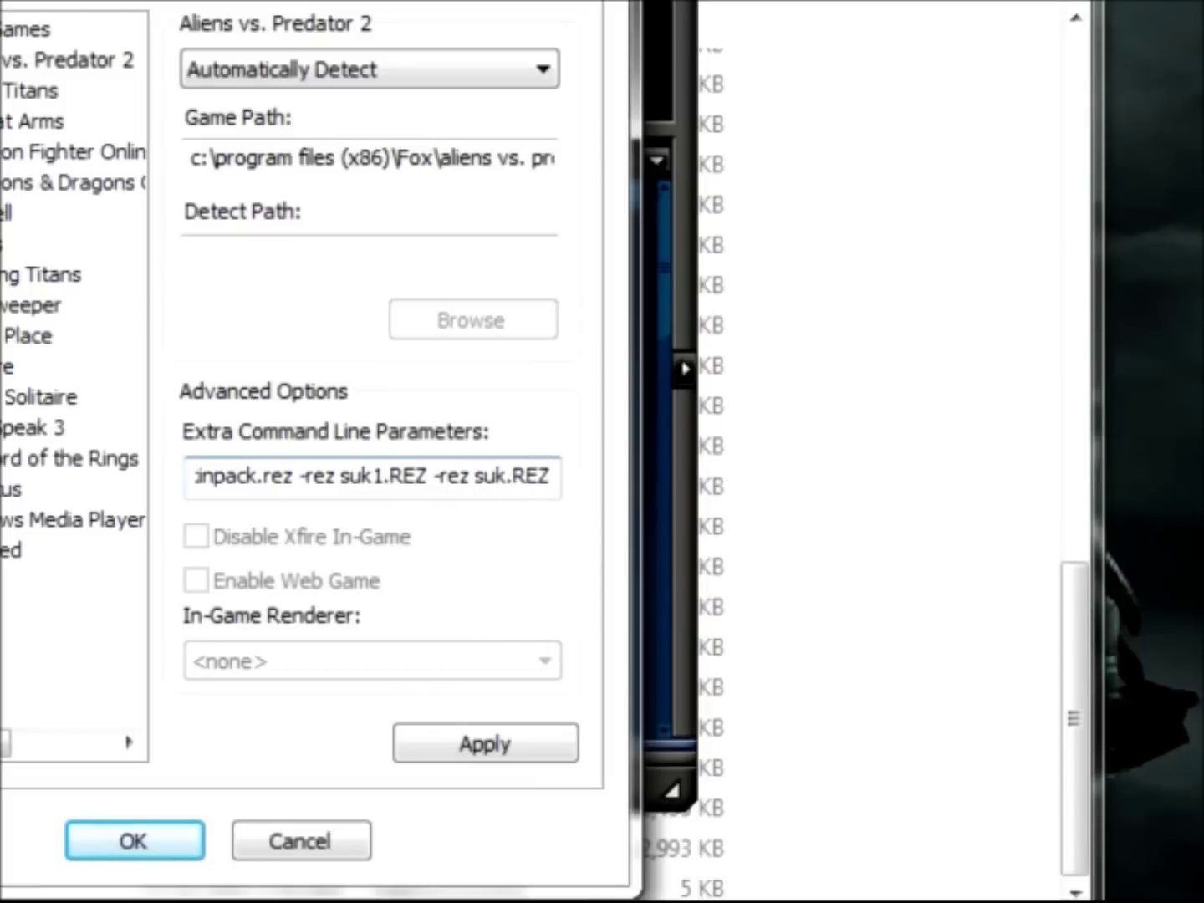
pyautogui.write(' -')
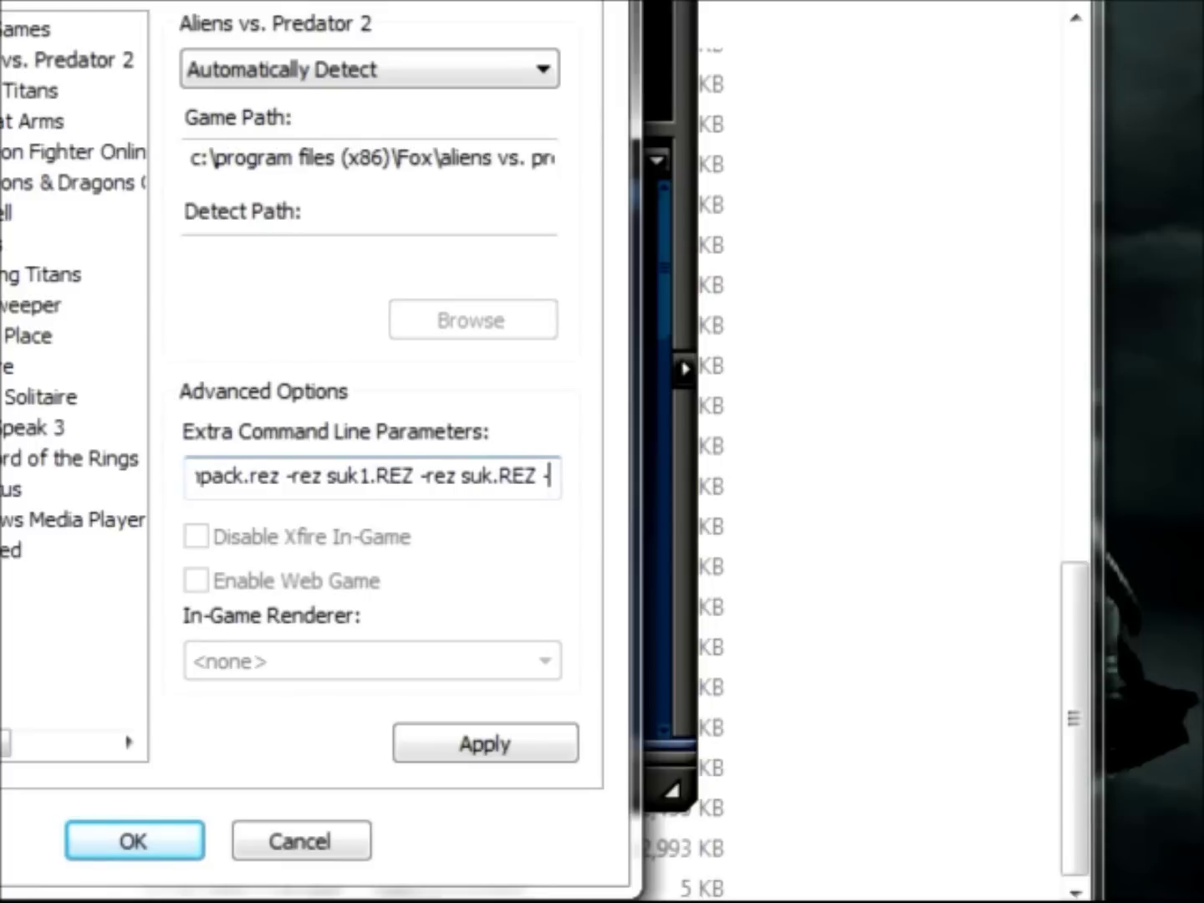
pyautogui.write('su')
pyautogui.write('k')
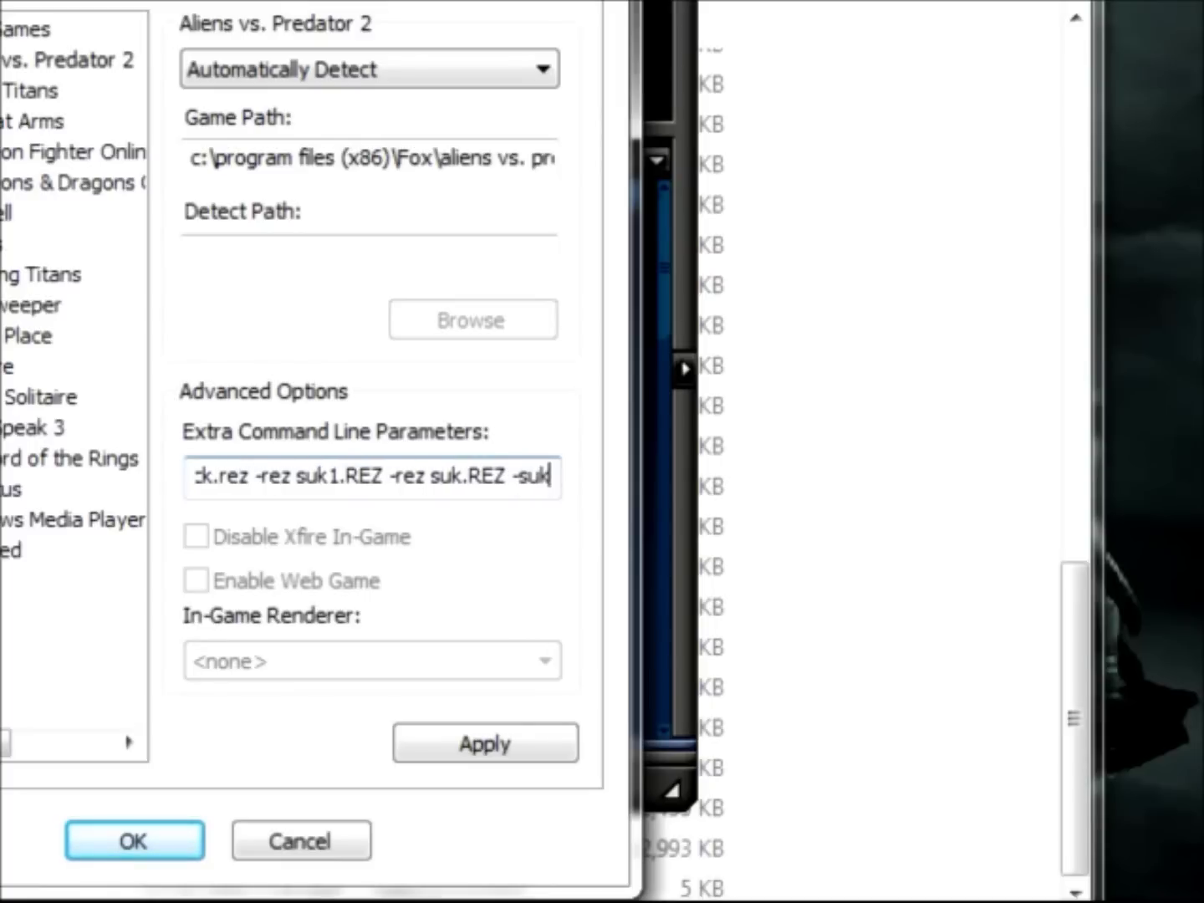
pyautogui.write('3.')
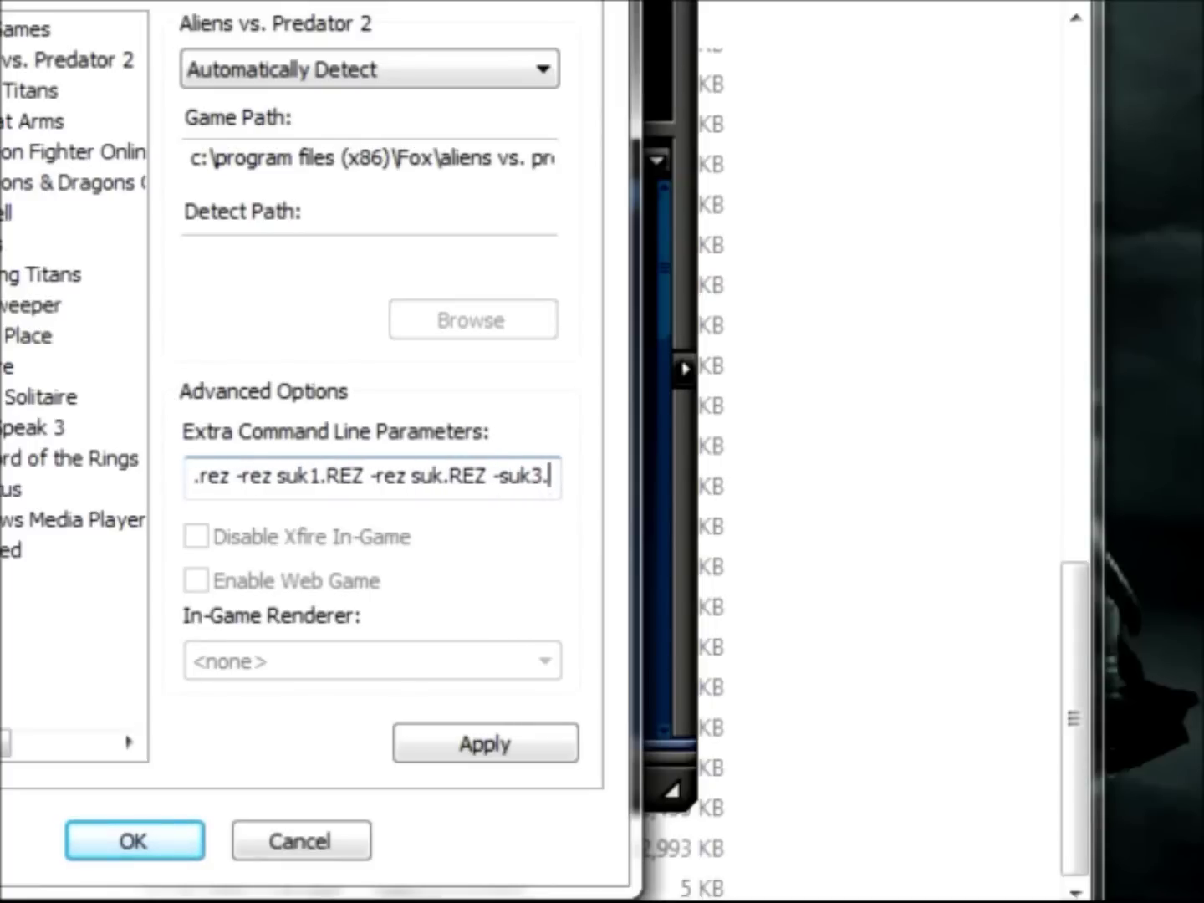
pyautogui.write('REZ')
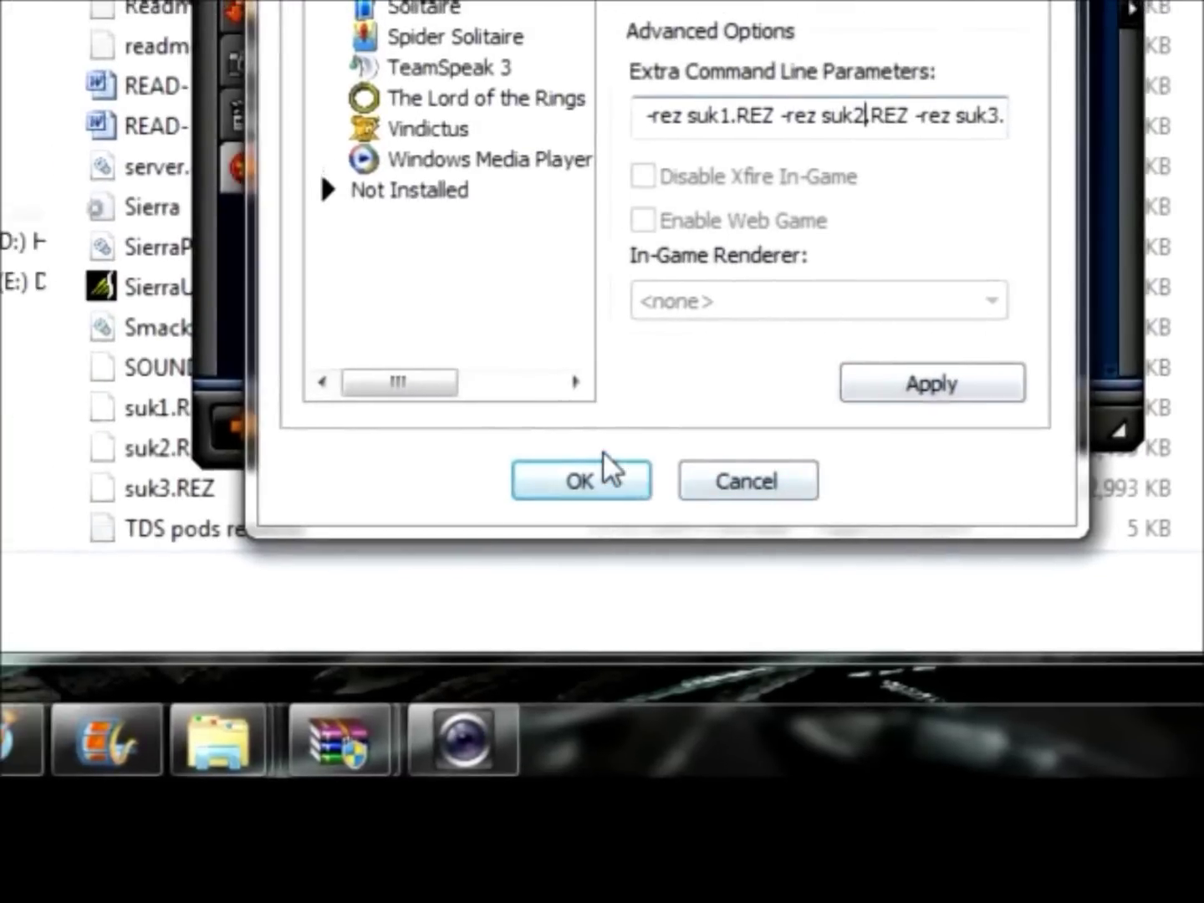
pyautogui.click(604, 458)
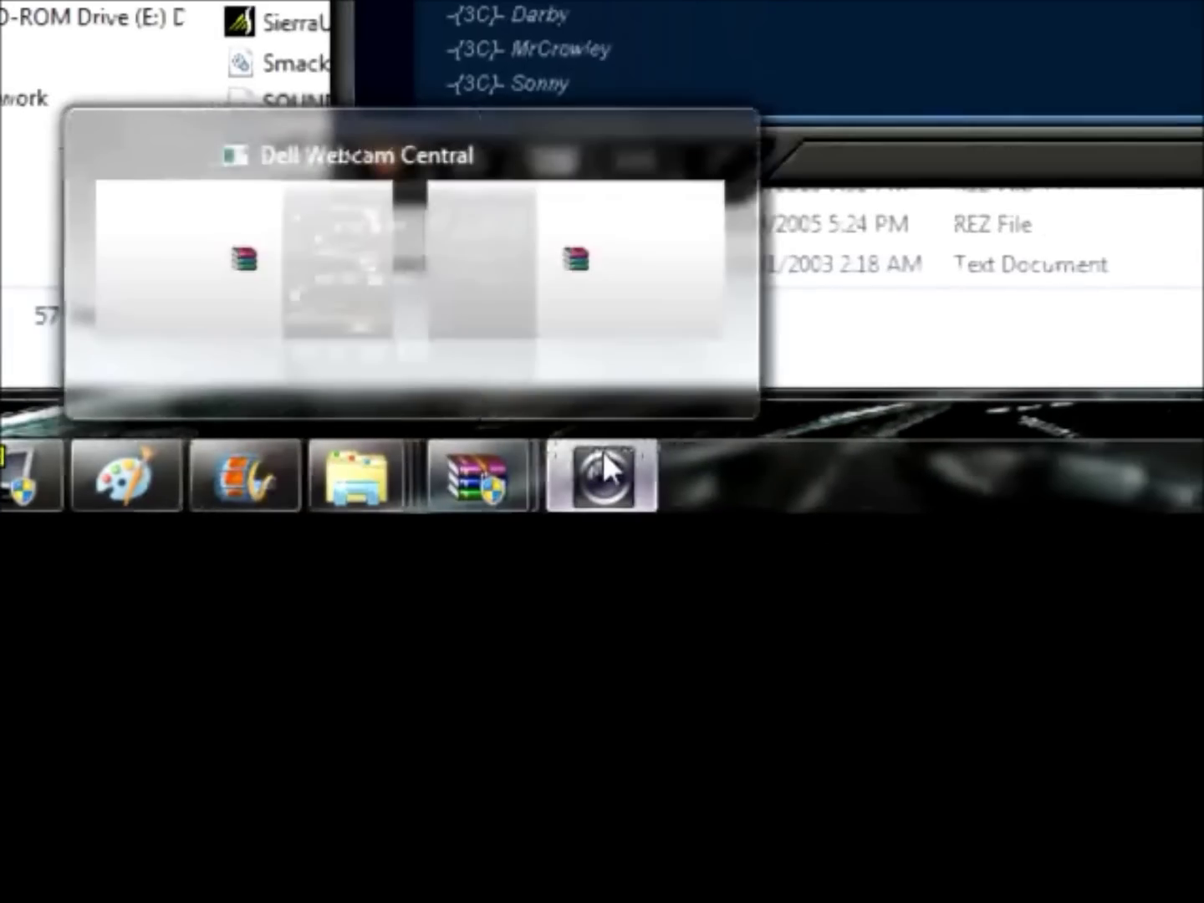
# - Switch the screen recorder to full-desktop capture, then launch Aliens vs. Predator 2 from Xfire's Tools menu
pyautogui.click(605, 471)
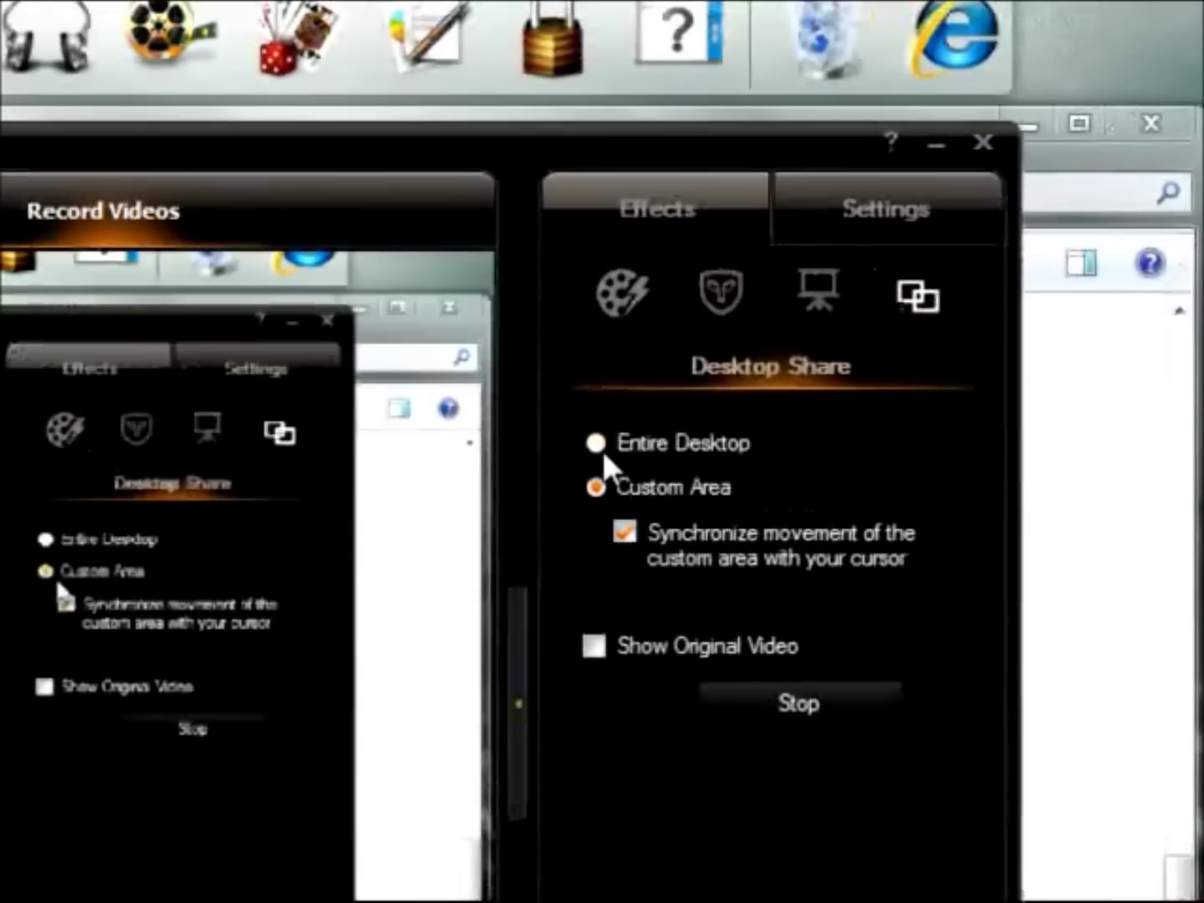
pyautogui.click(599, 447)
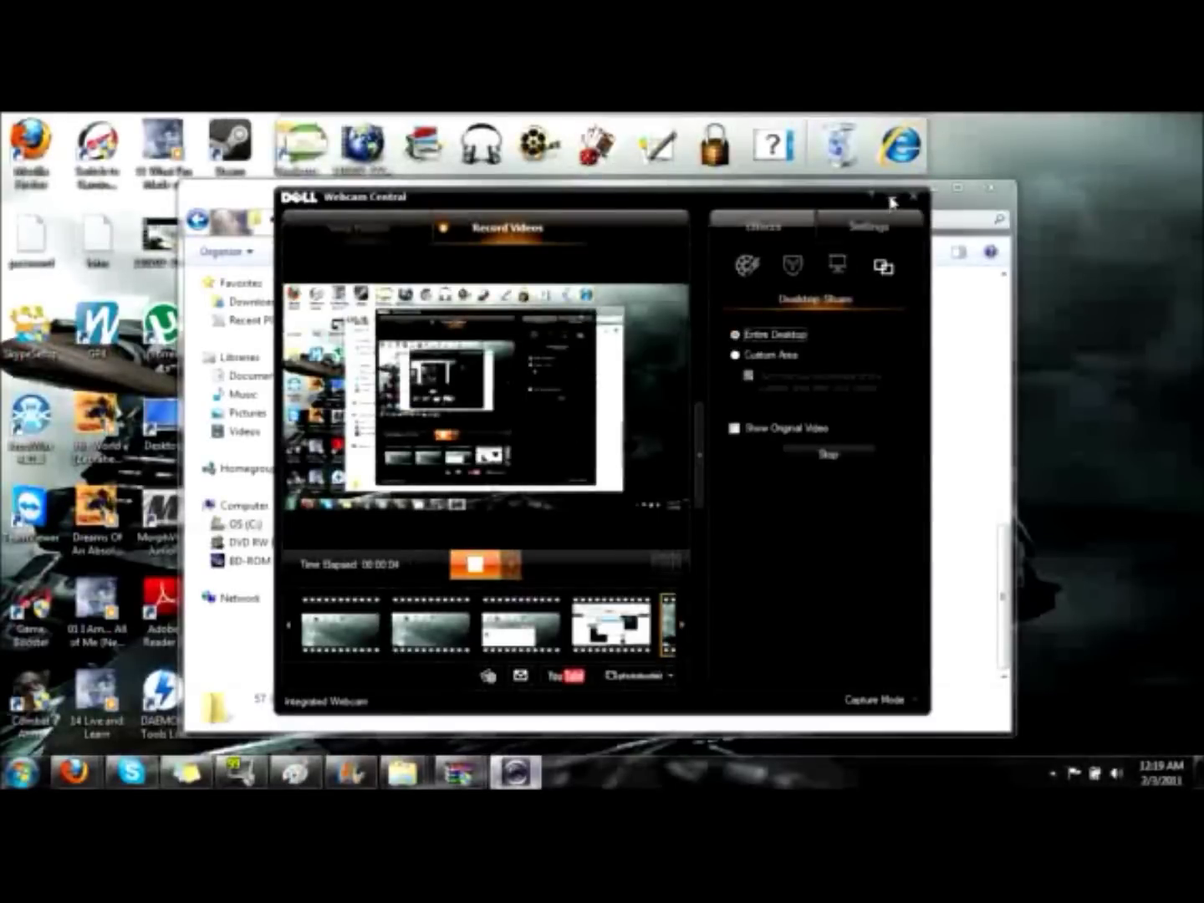
pyautogui.click(893, 200)
pyautogui.click(448, 261)
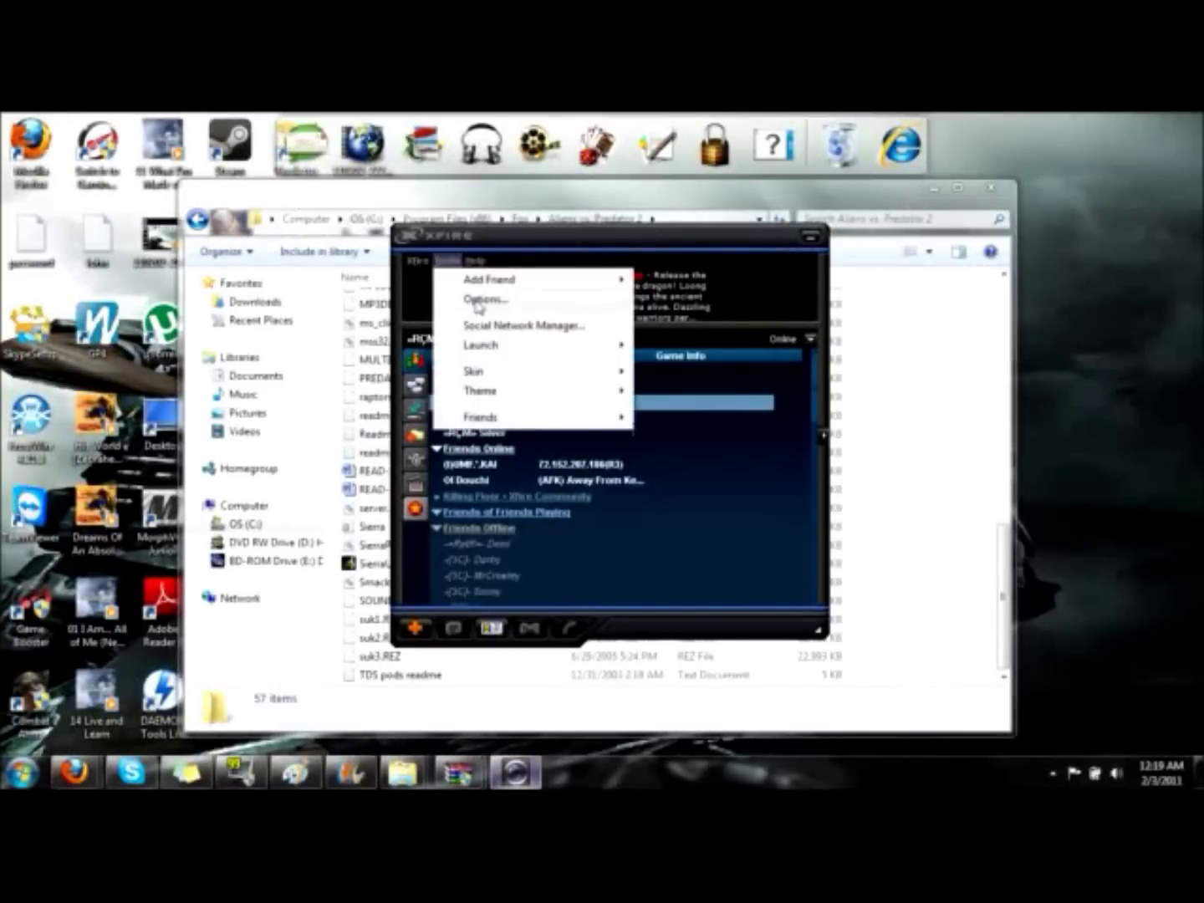
pyautogui.moveTo(495, 347)
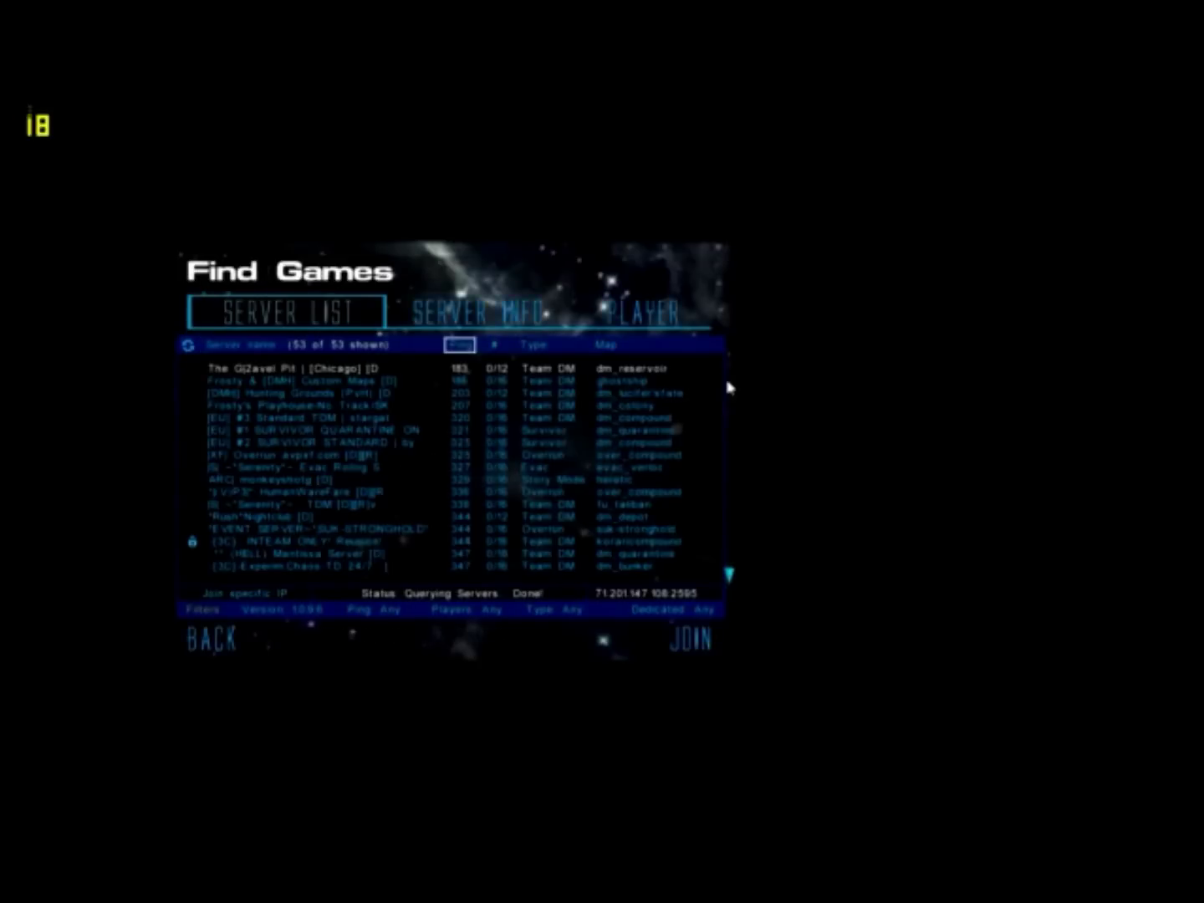
# - Join a Suk Stronghold server from the Find Games list, then Alt+Tab out to the desktop
pyautogui.click(730, 577)
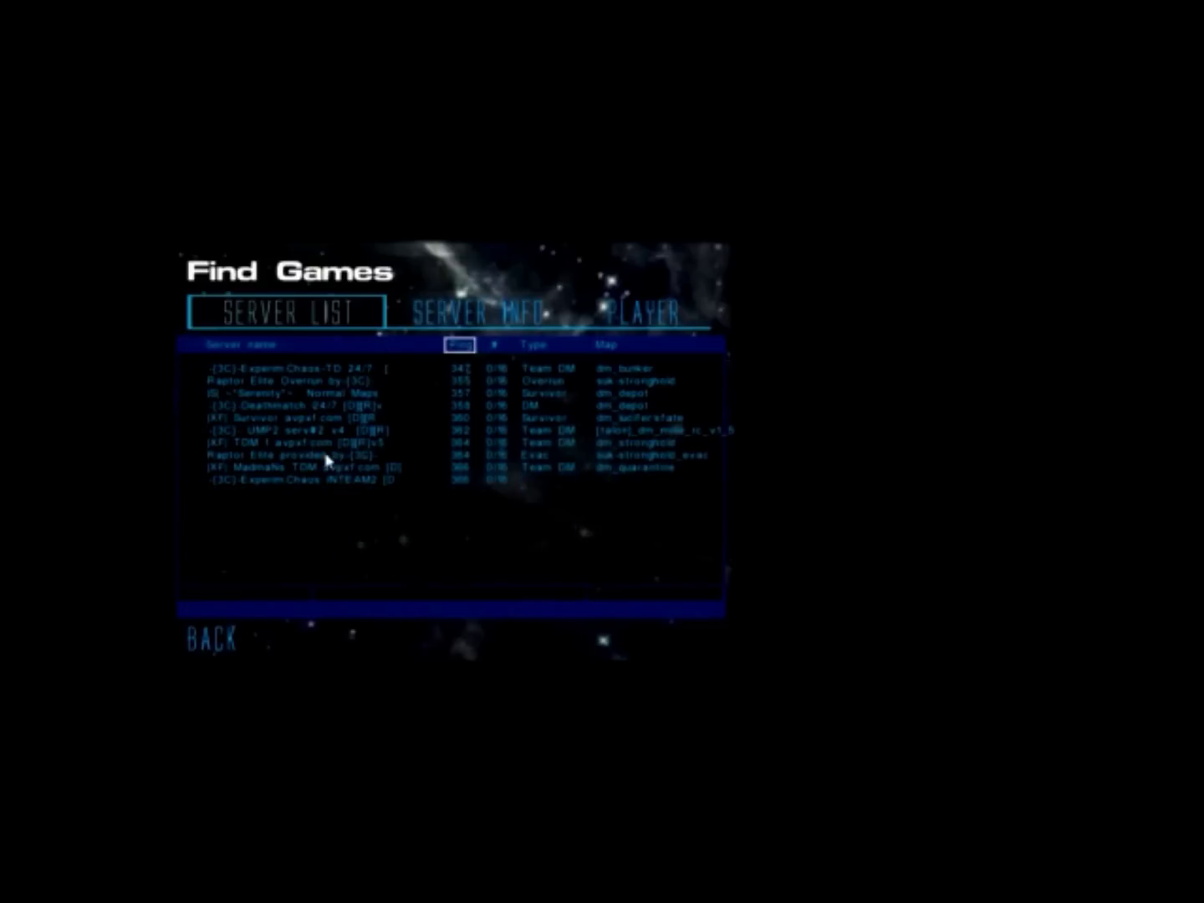
pyautogui.doubleClick(326, 460)
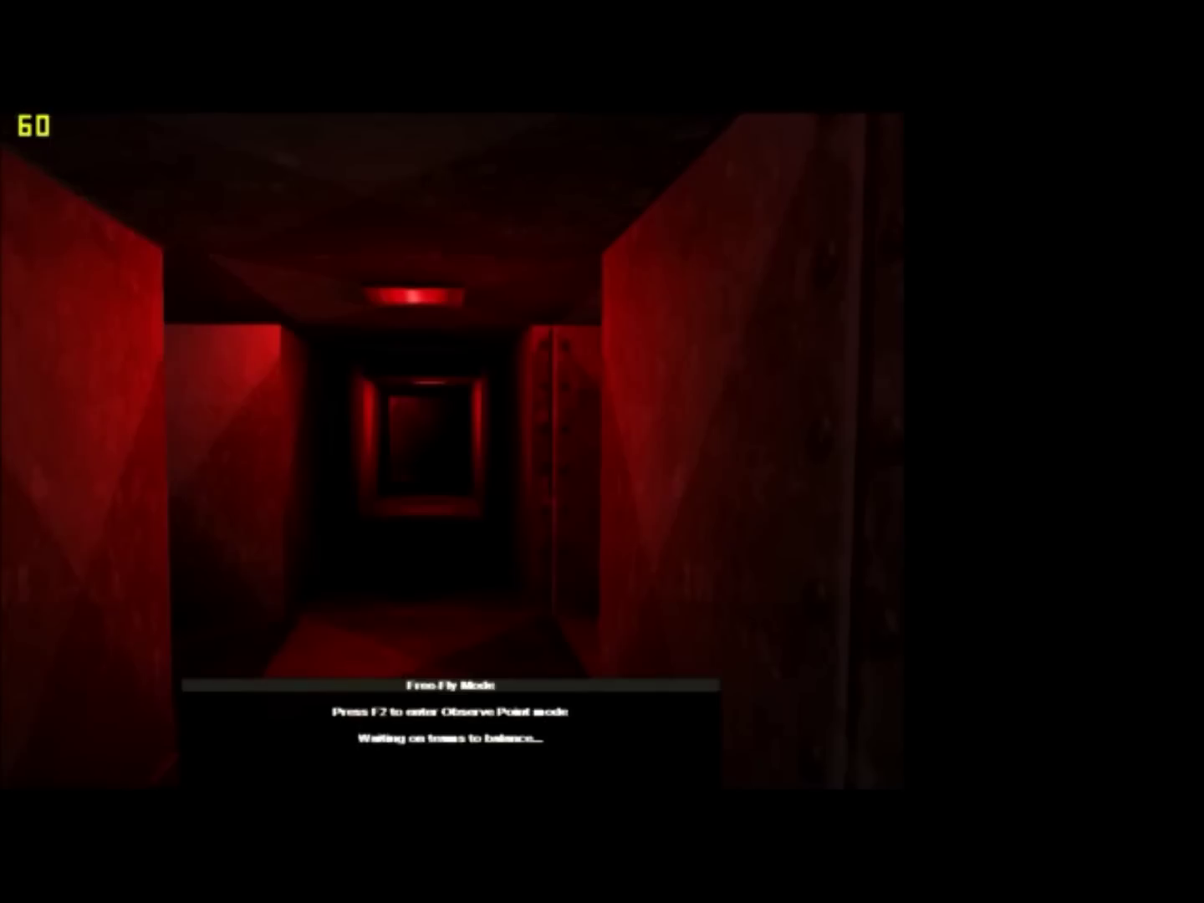
pyautogui.hotkey('alt', 'Tab')
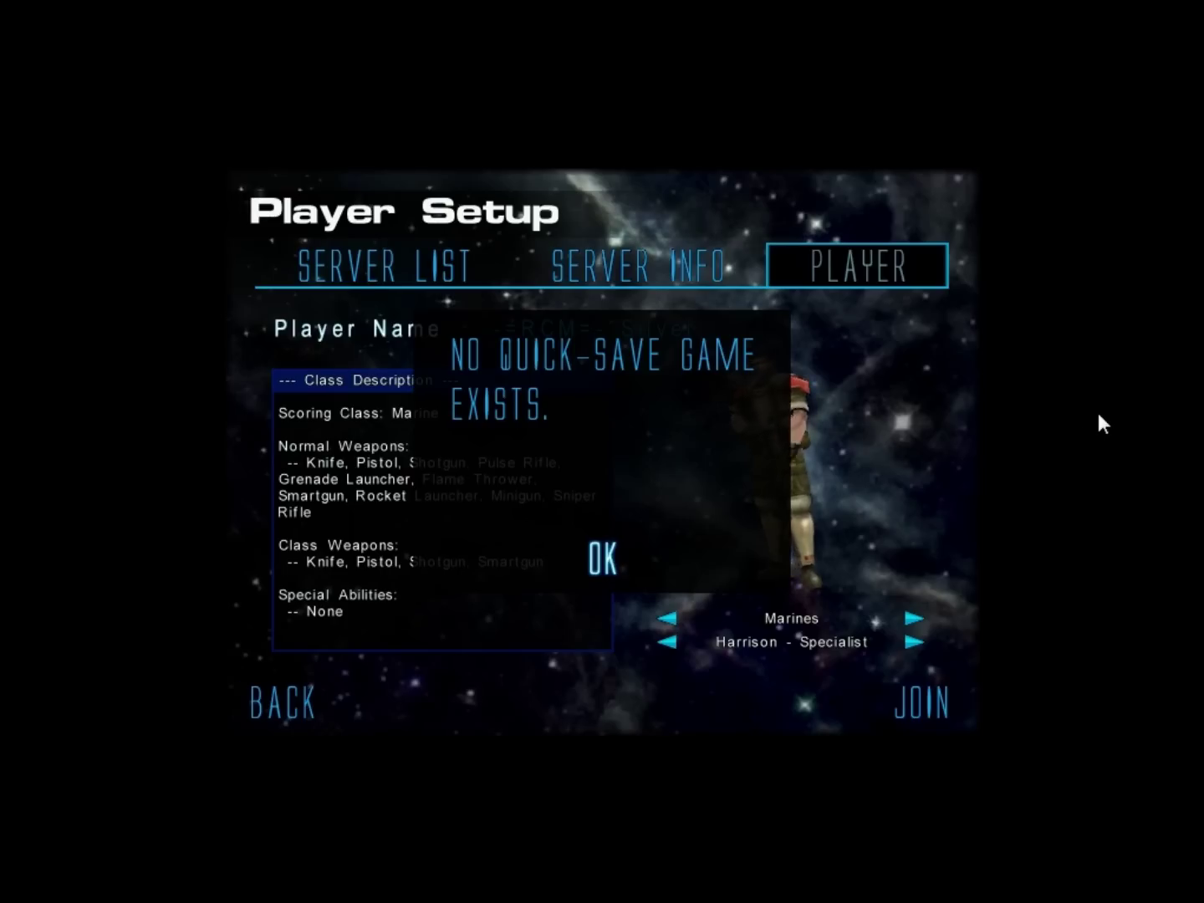
# - Dismiss the quick-save notice and cycle Marine classes through Ichiro and Johnson to Jones - Heavy Weapons
pyautogui.click(596, 558)
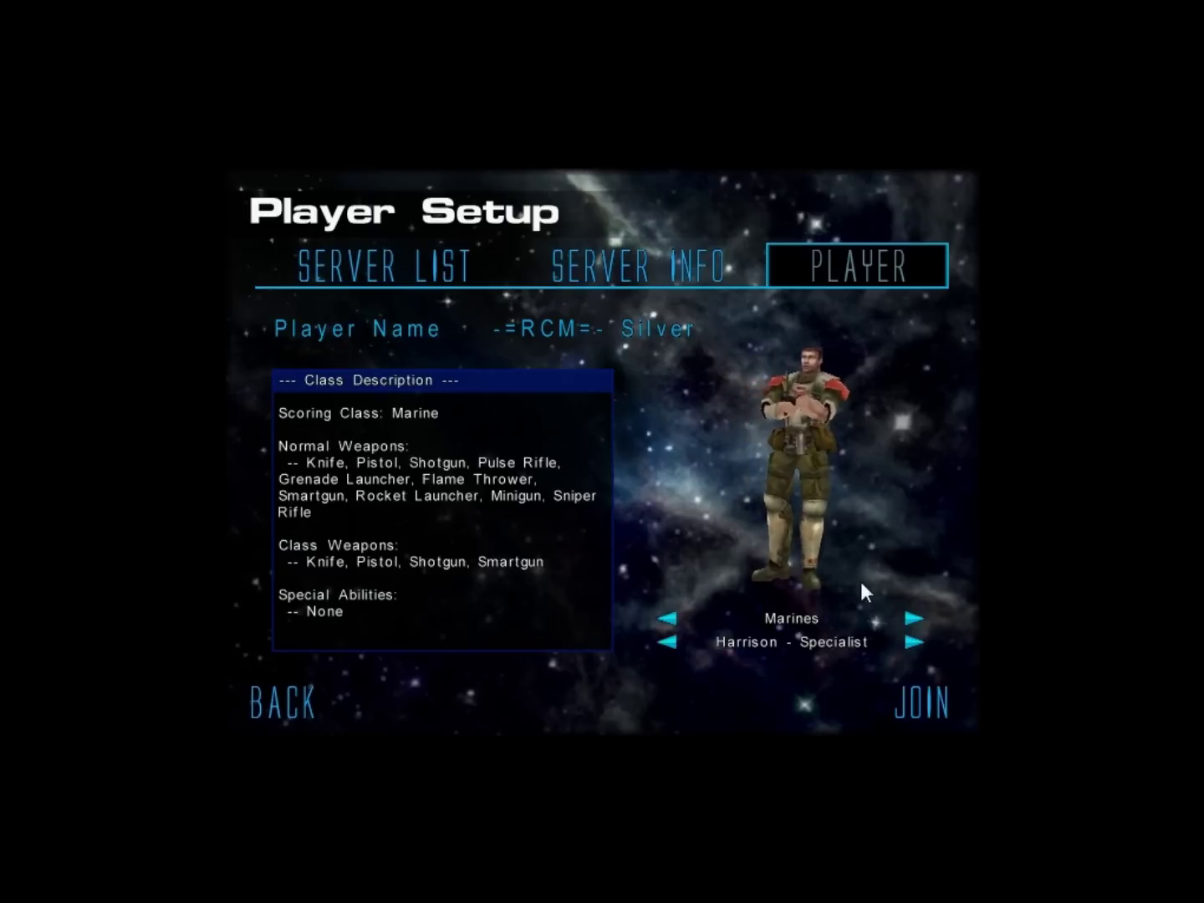
pyautogui.click(915, 642)
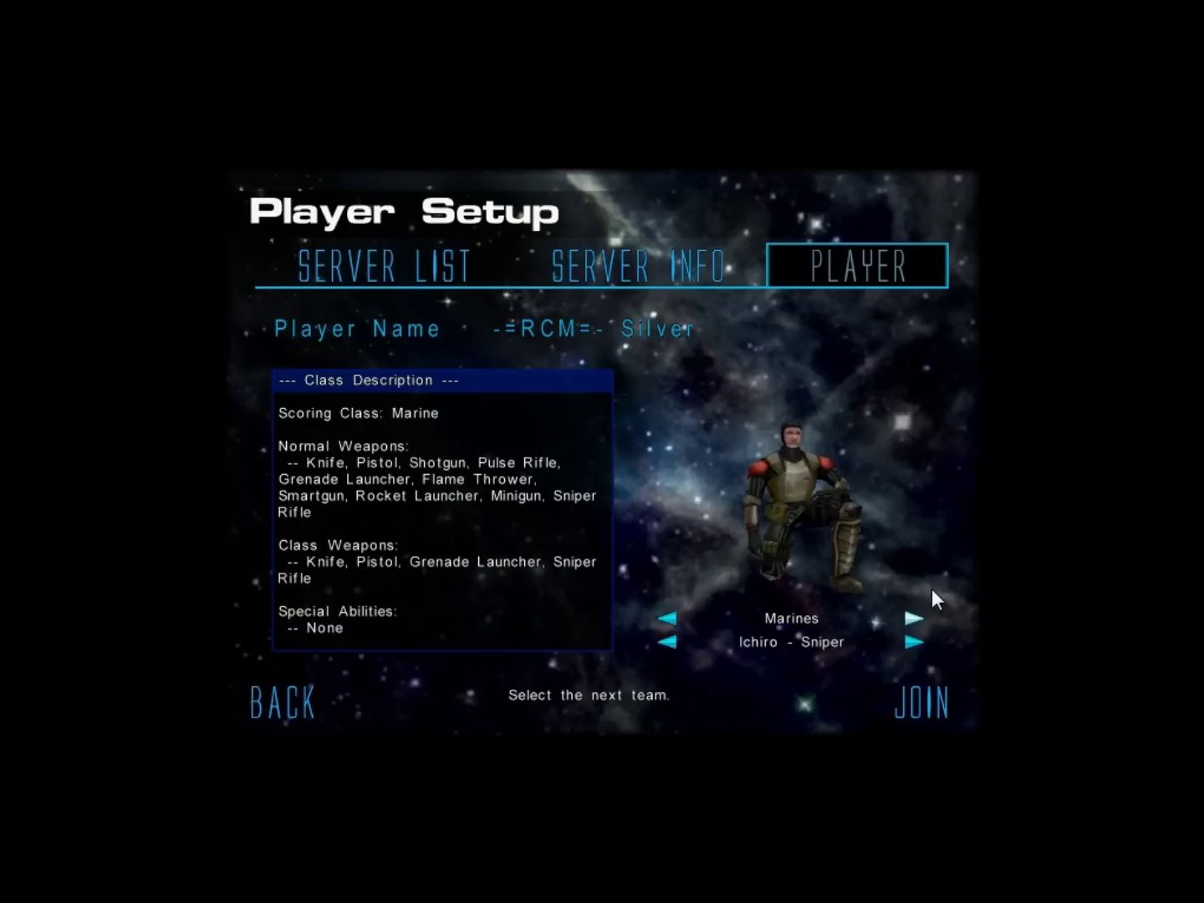
pyautogui.click(914, 640)
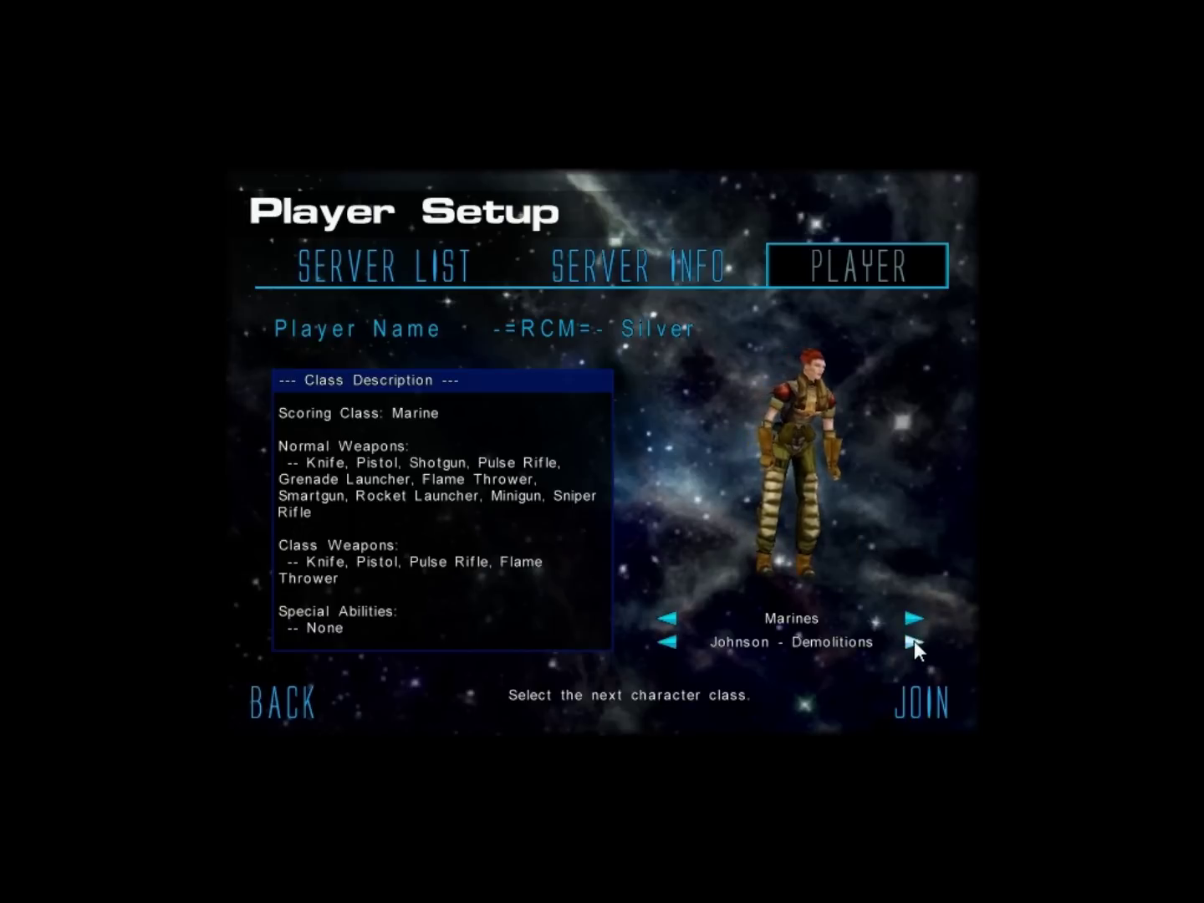
pyautogui.click(915, 640)
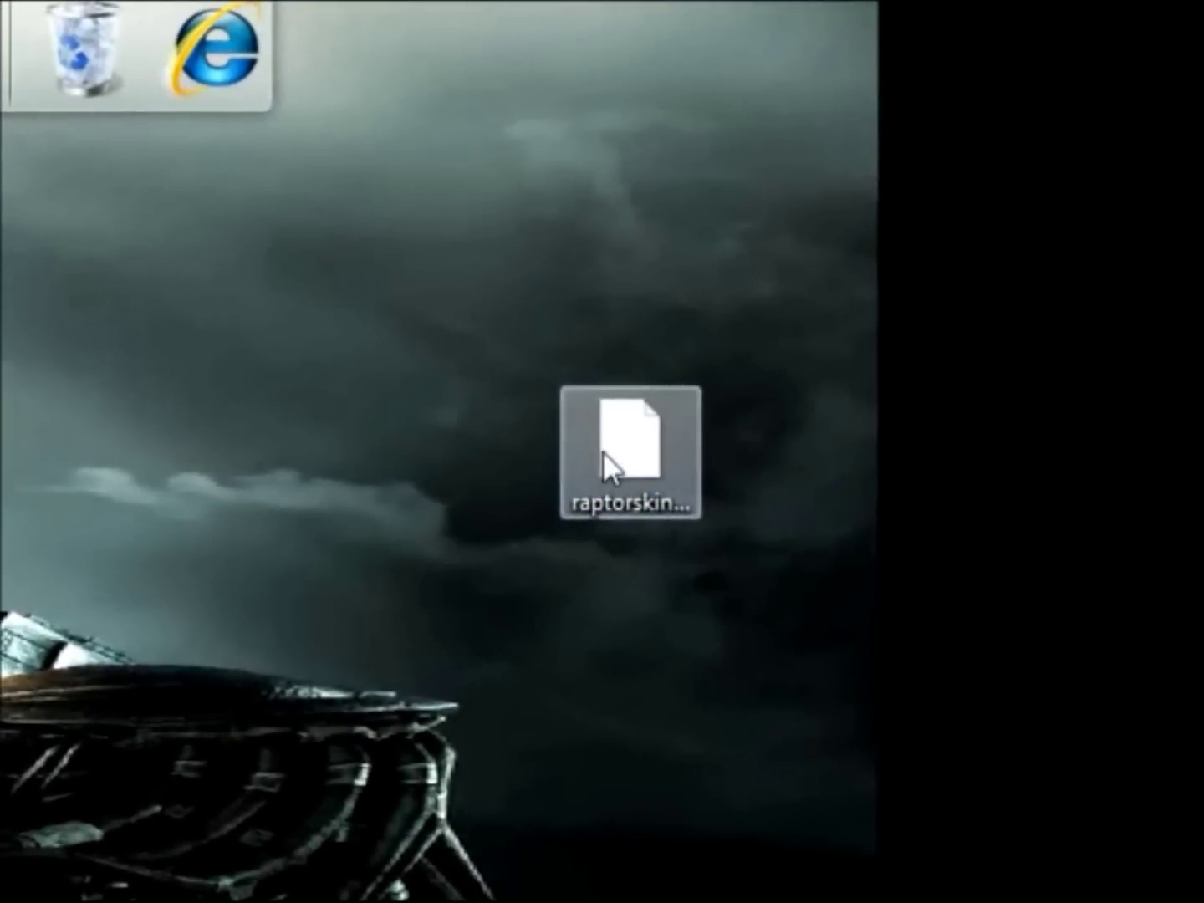
# - Copy raptorskinpack.rez from the desktop and paste it into the AvP2 folder, approving the permission prompt
pyautogui.click(604, 456)
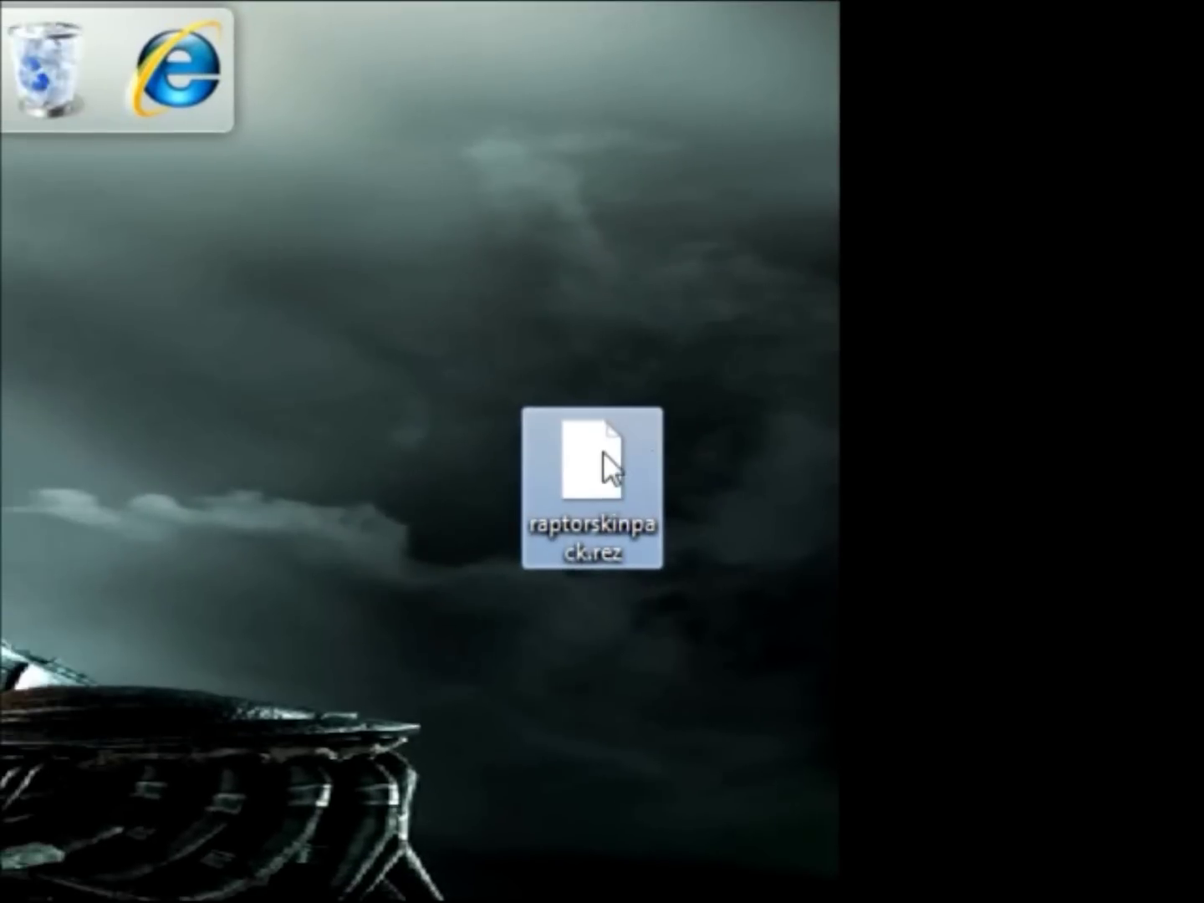
pyautogui.rightClick(811, 372)
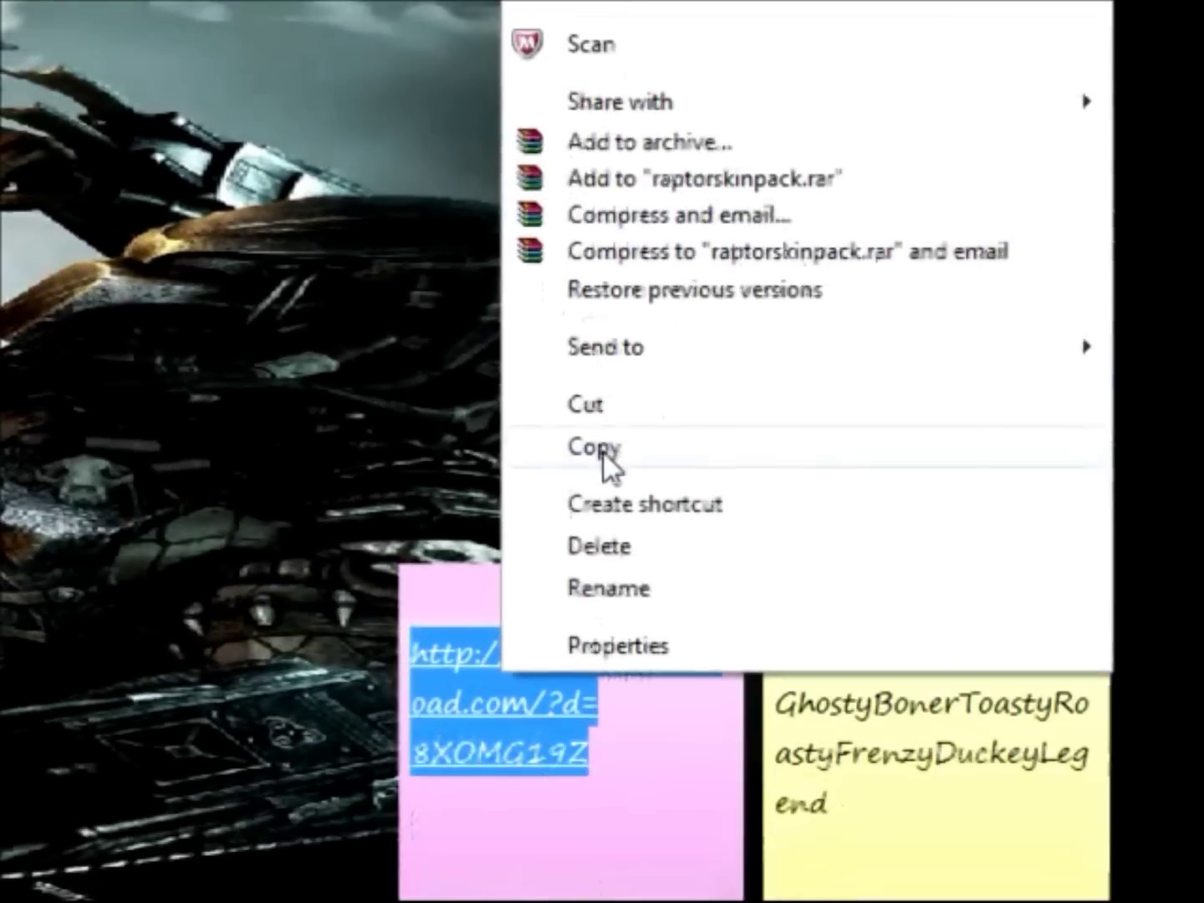
pyautogui.click(609, 693)
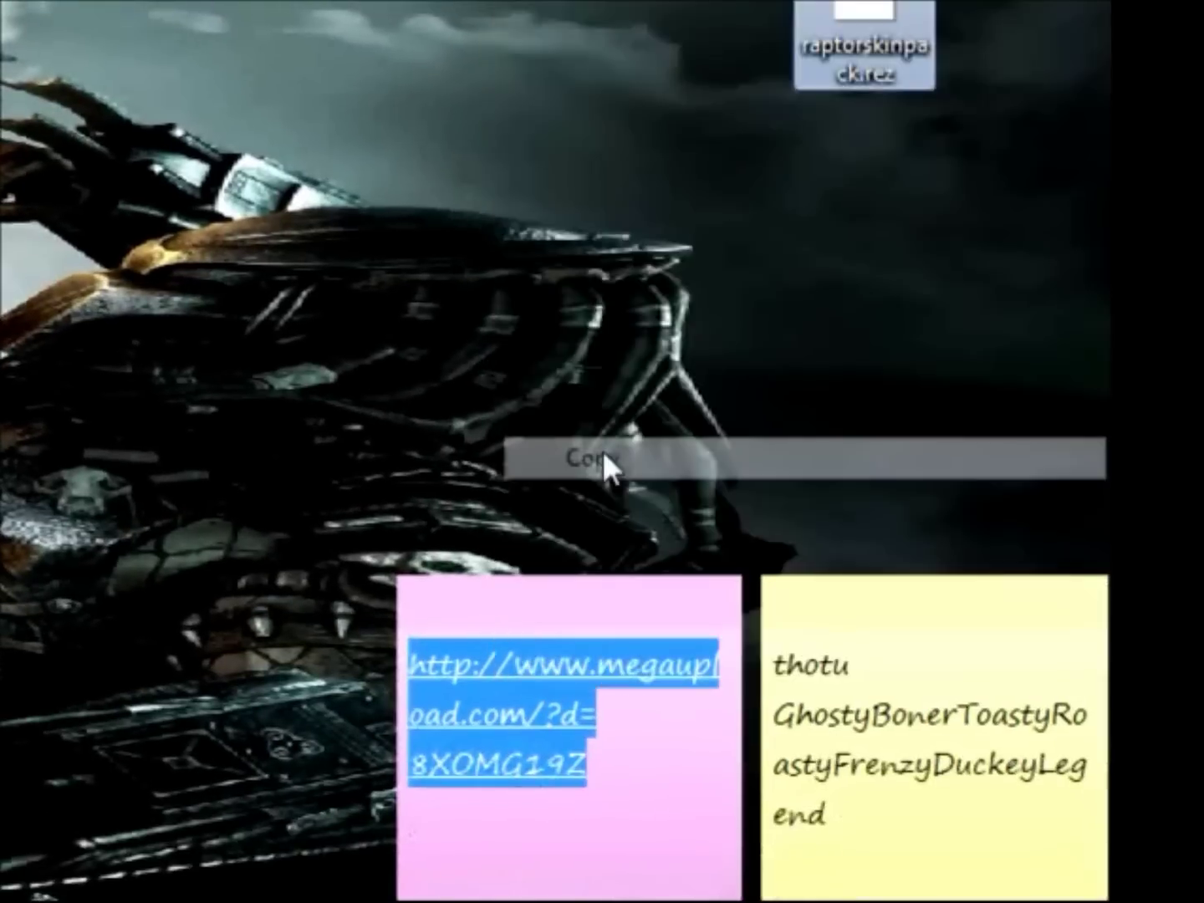
pyautogui.moveTo(607, 469)
pyautogui.click(721, 339)
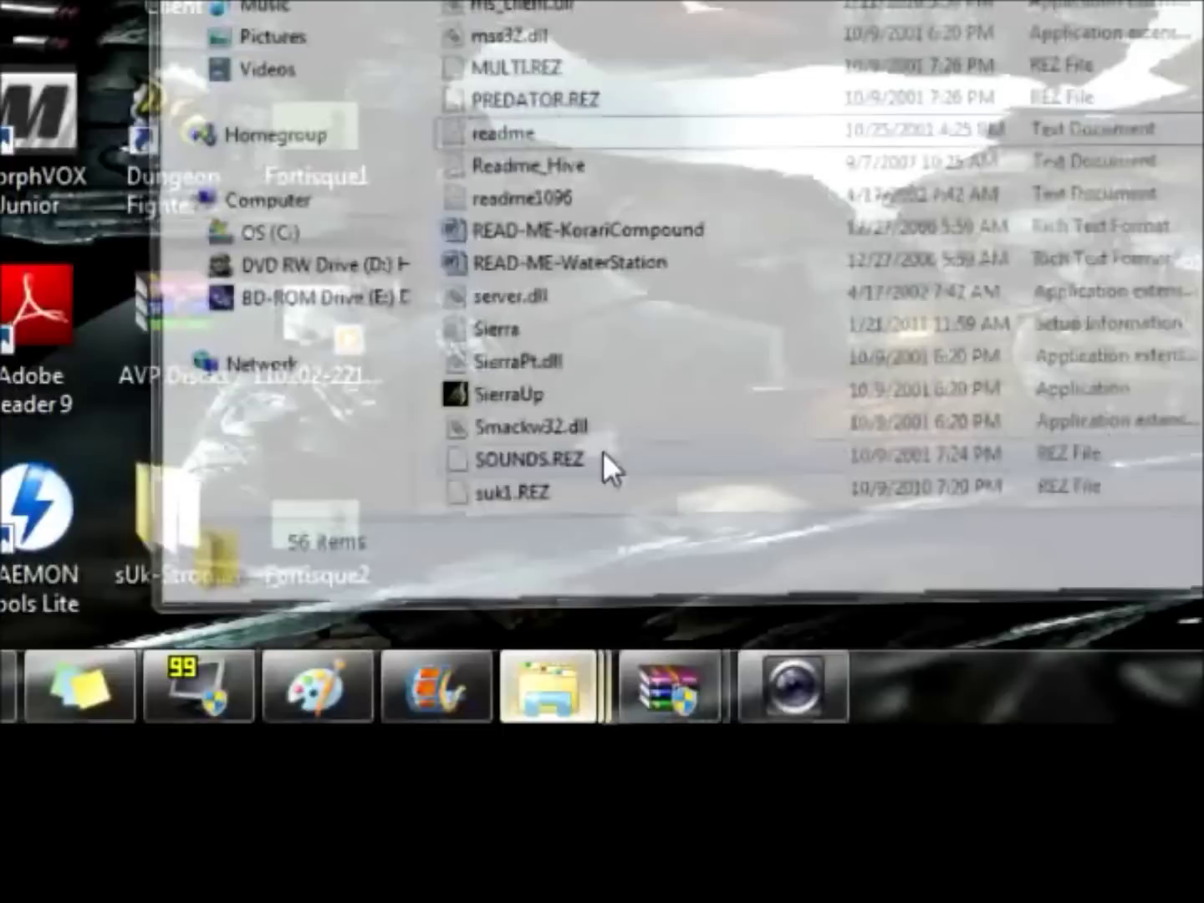
pyautogui.rightClick(612, 470)
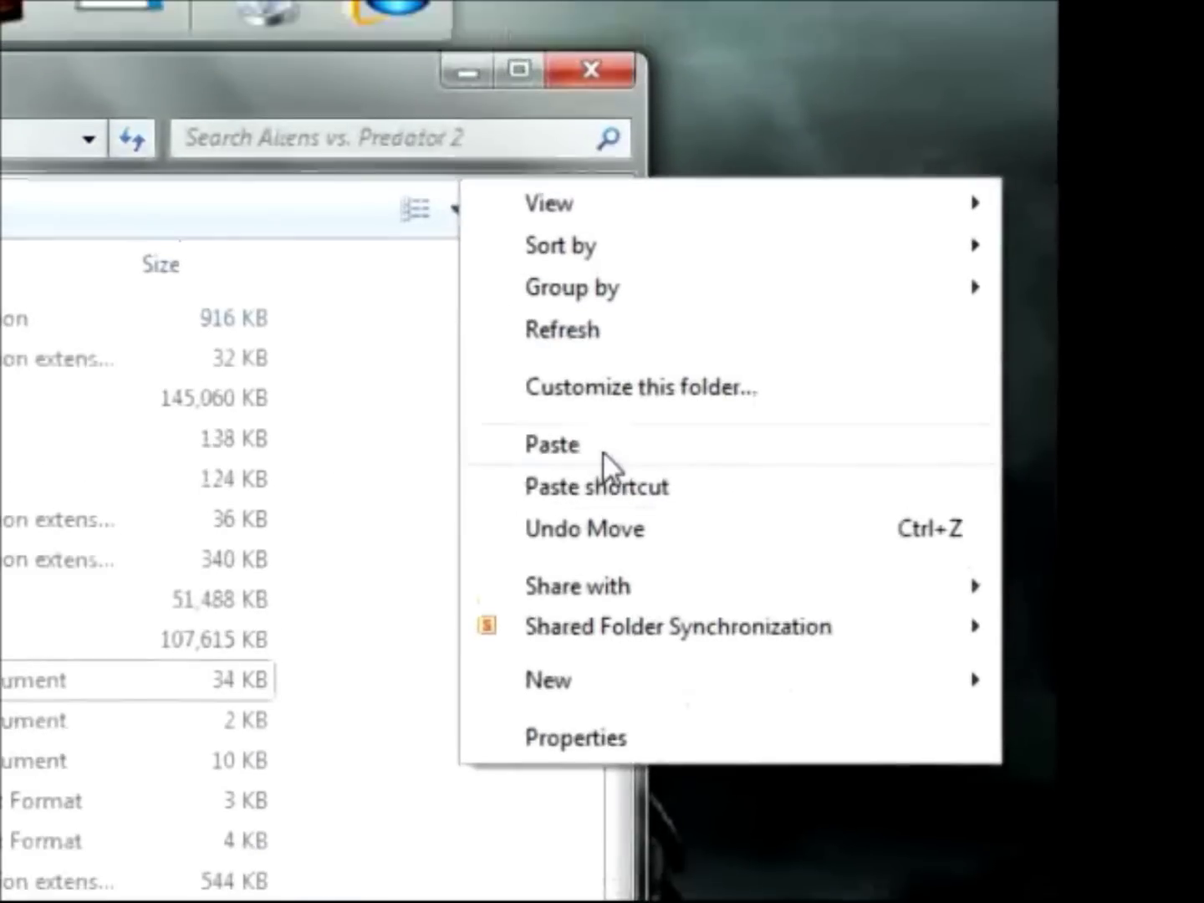
pyautogui.click(603, 453)
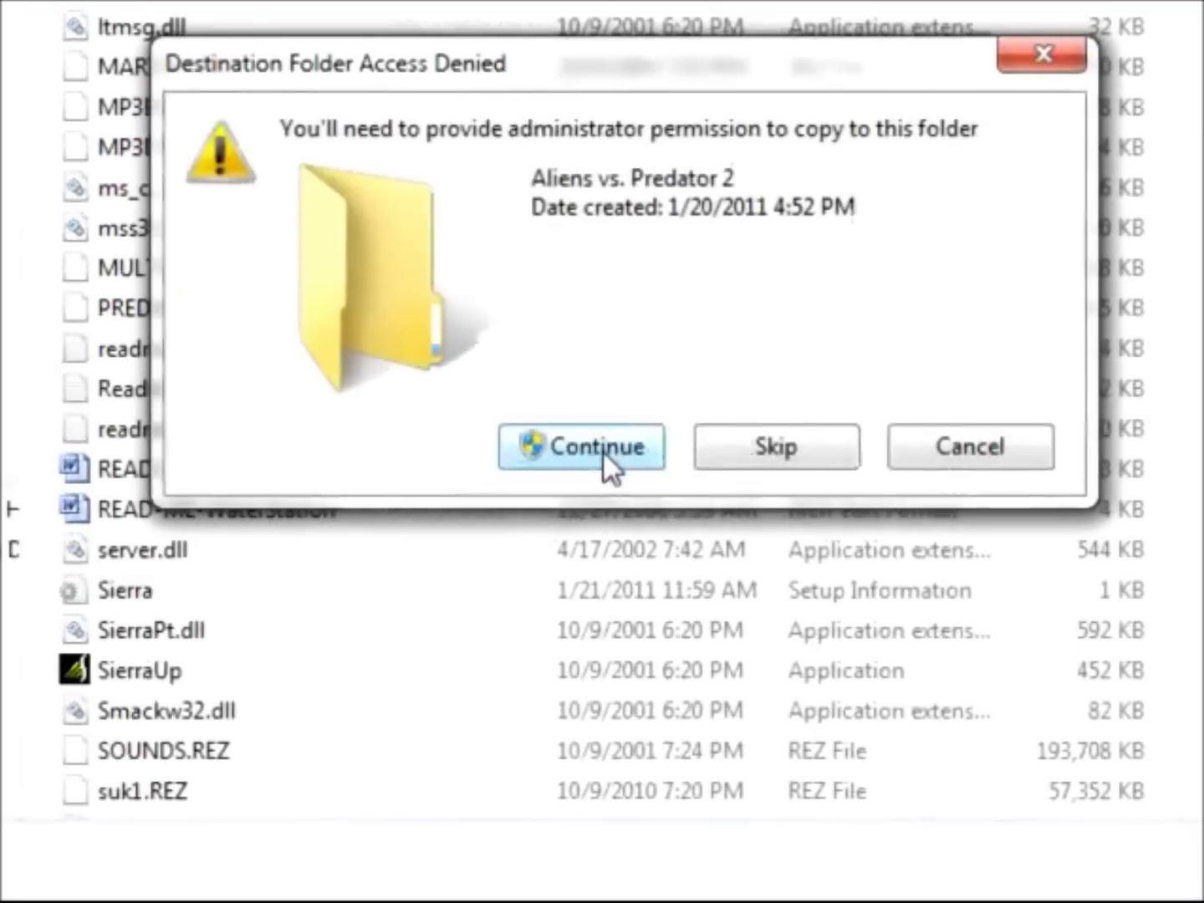
pyautogui.click(603, 460)
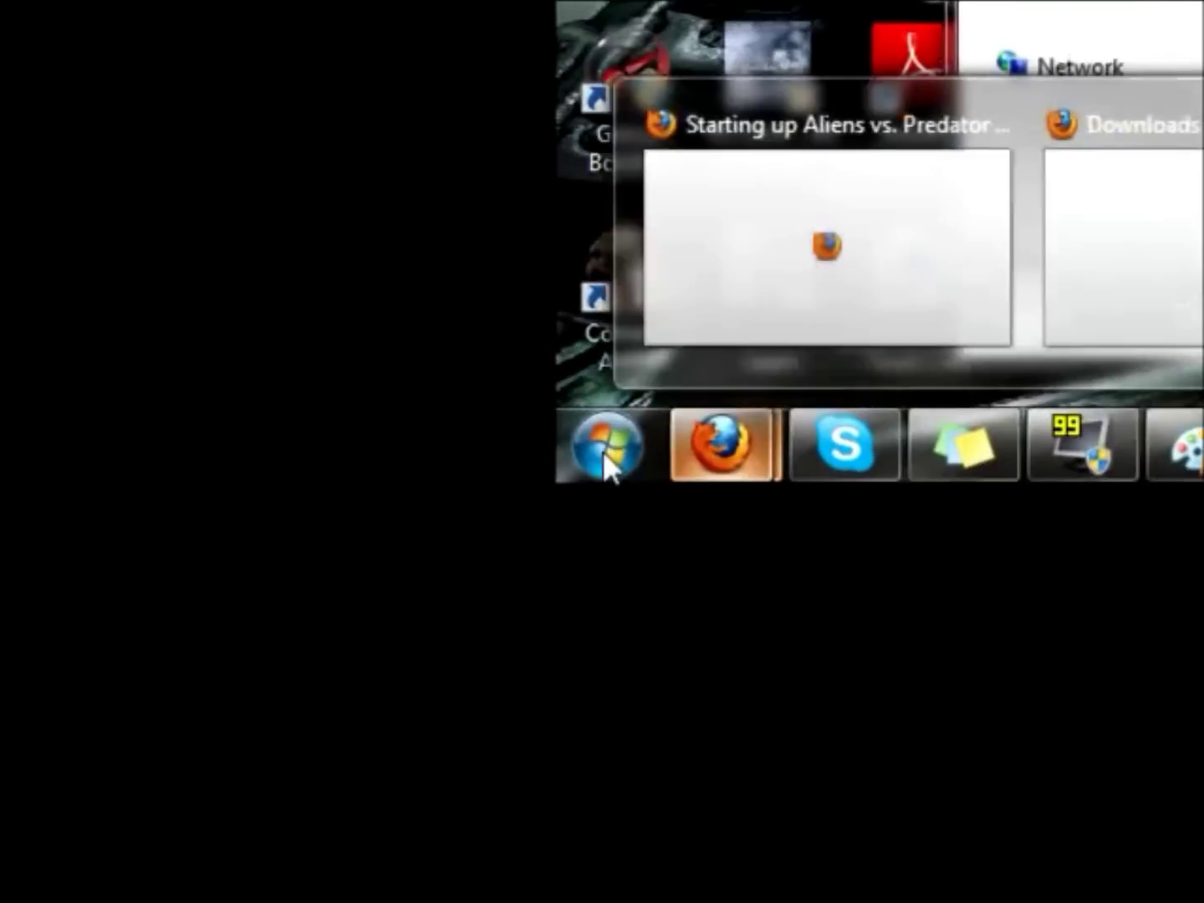
# - Start Xfire and open Options > Games with Aliens vs. Predator 2 selected
pyautogui.click(607, 458)
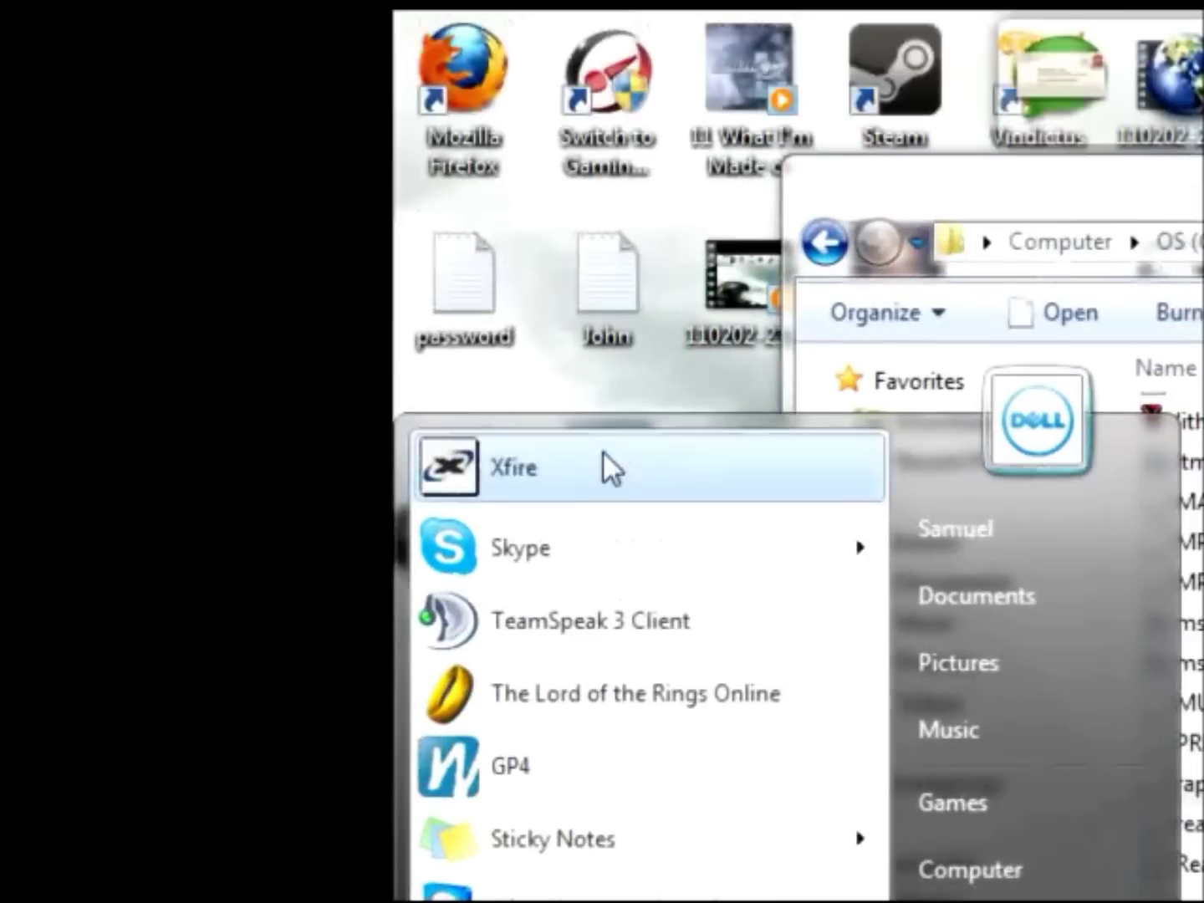
pyautogui.click(608, 468)
pyautogui.click(603, 459)
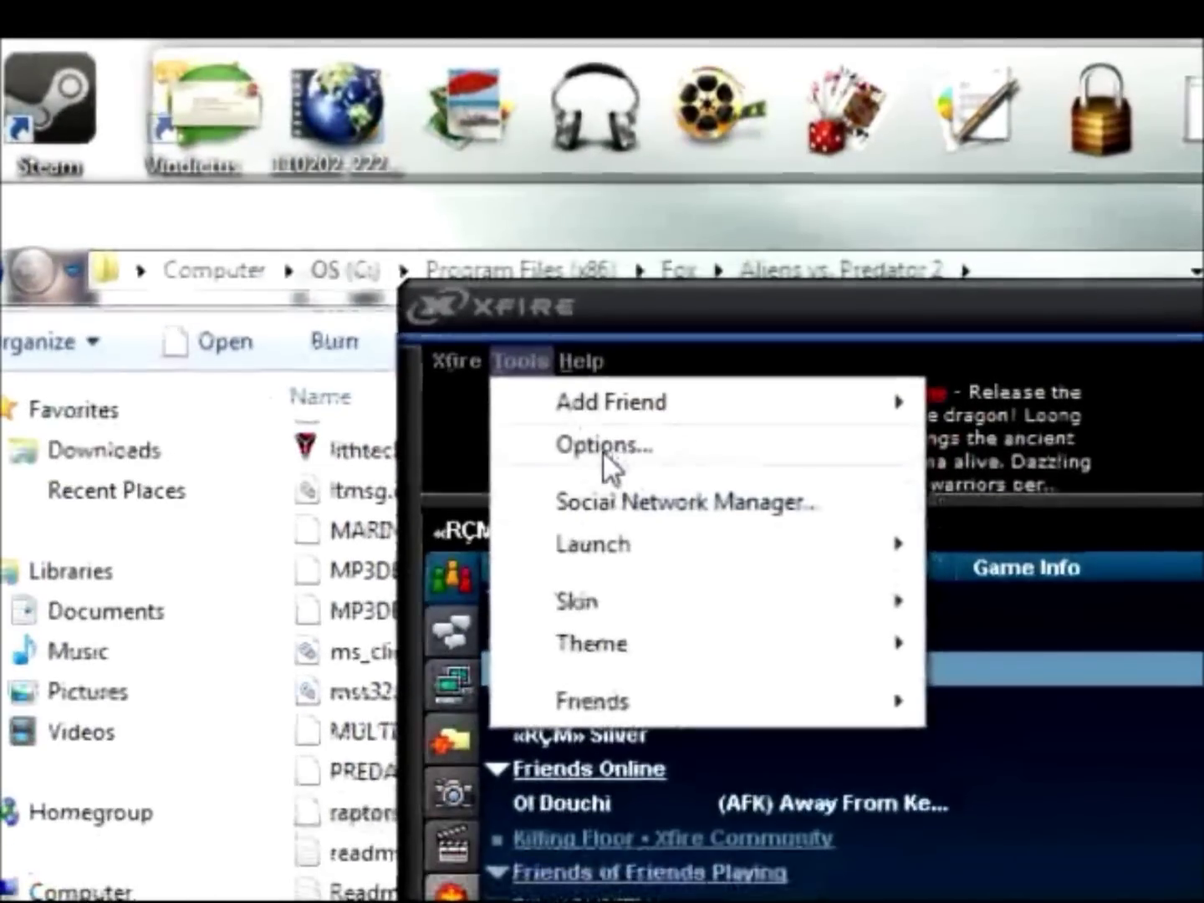
pyautogui.click(606, 458)
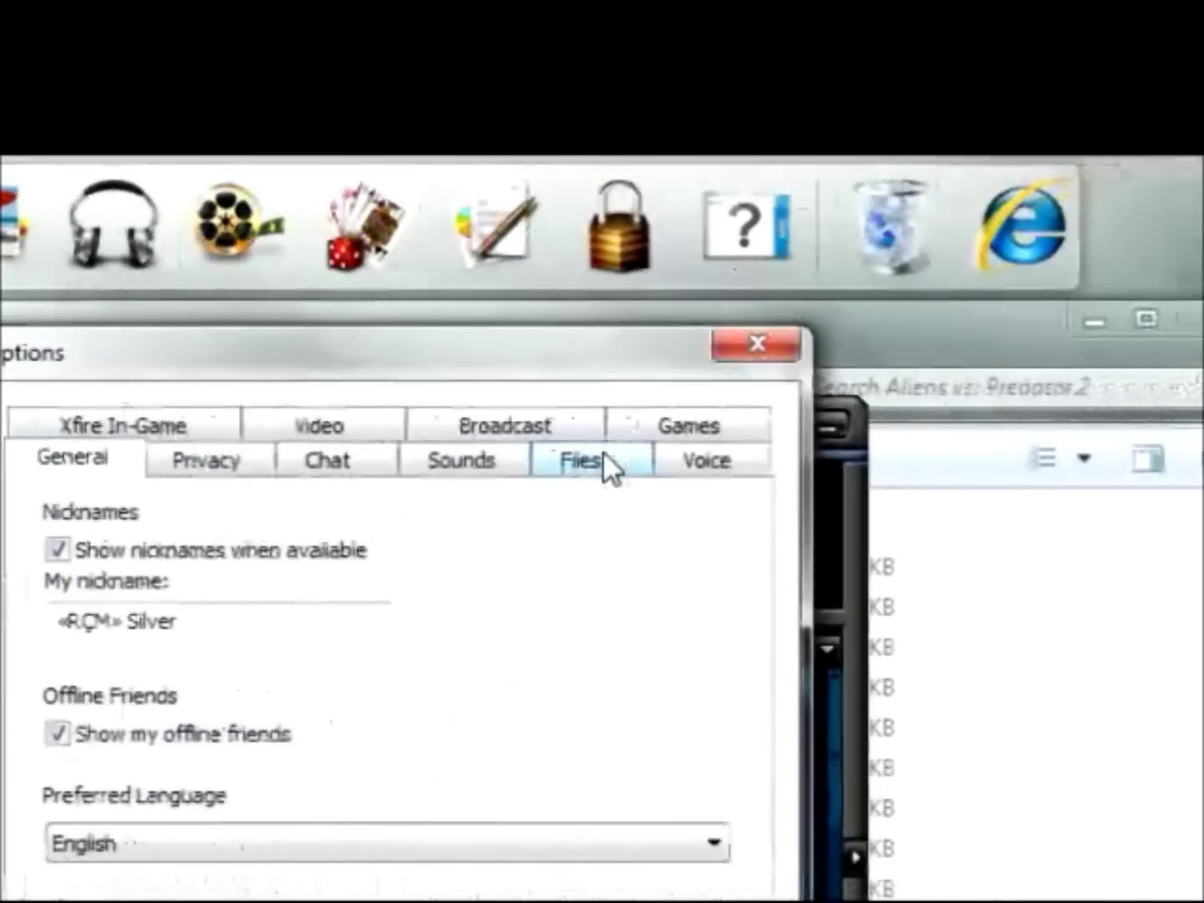
pyautogui.click(682, 429)
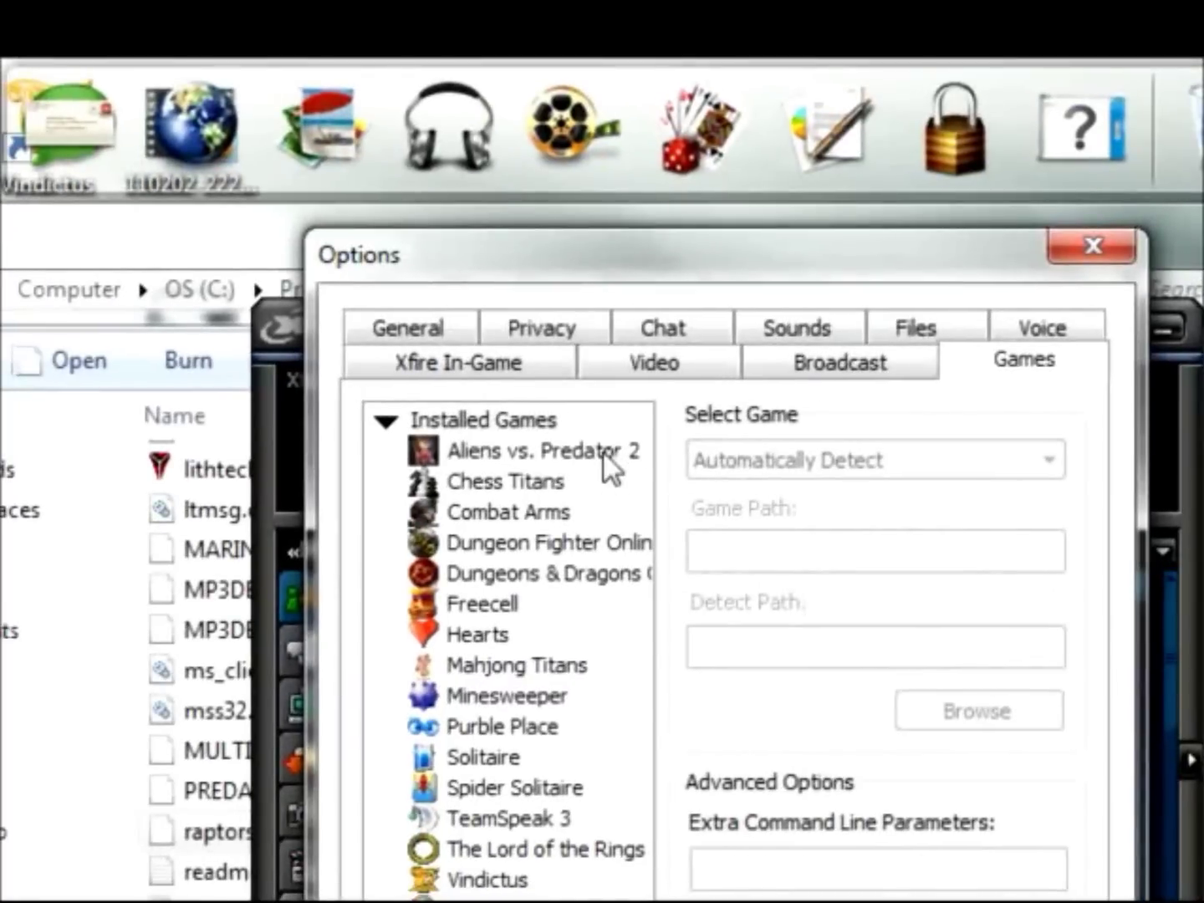
pyautogui.click(608, 462)
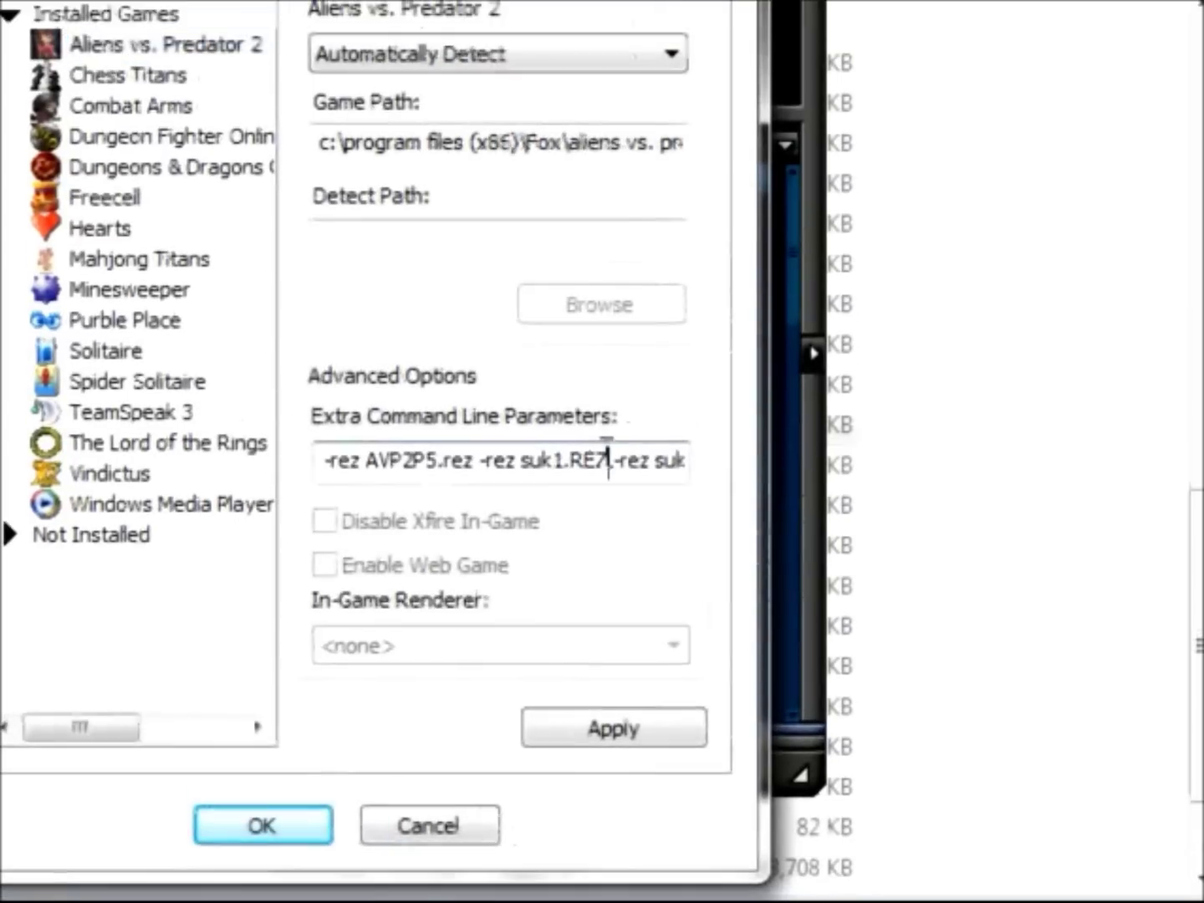
# - Append '-rez raptorskinpack.REZ' to the extra command-line parameters, then Apply and OK
pyautogui.press('Right')
pyautogui.press('Right')
pyautogui.press('Right')
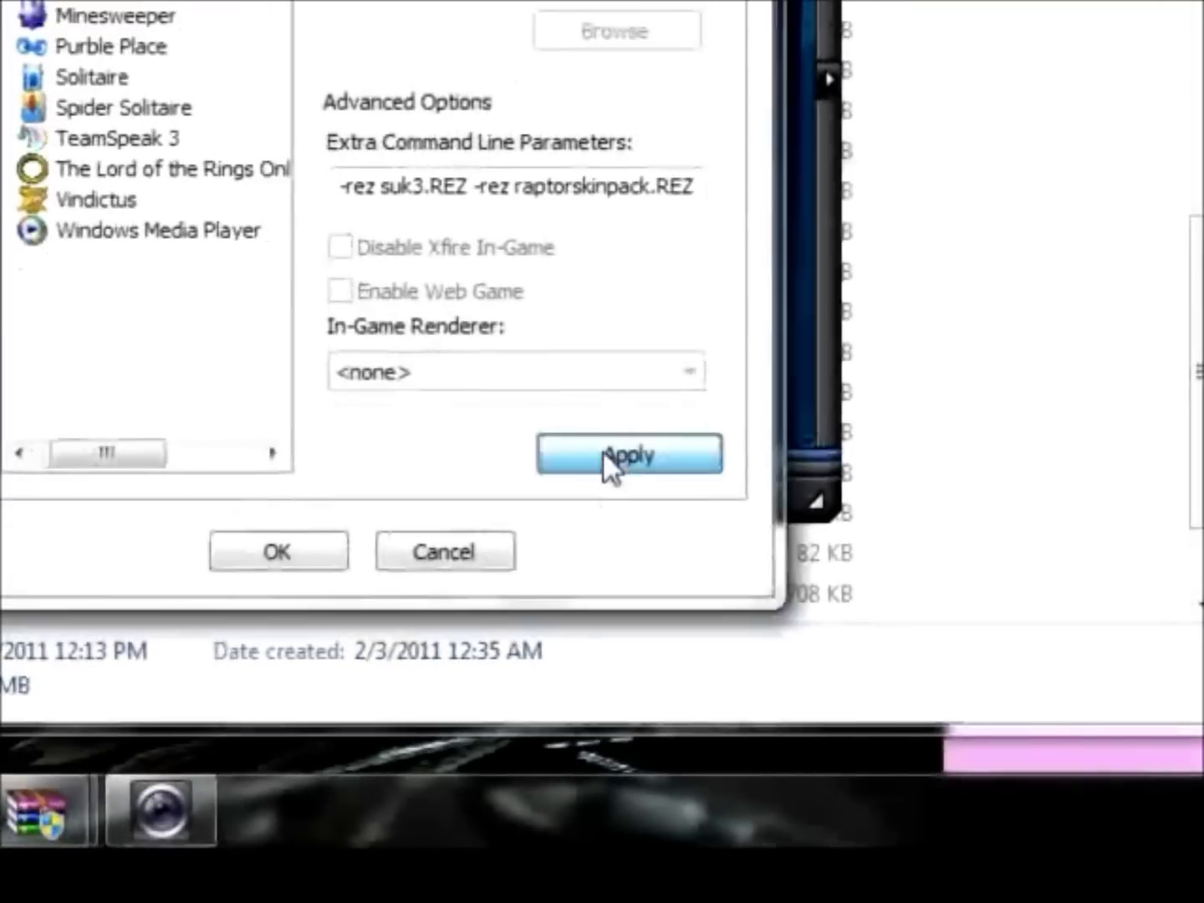
pyautogui.click(611, 460)
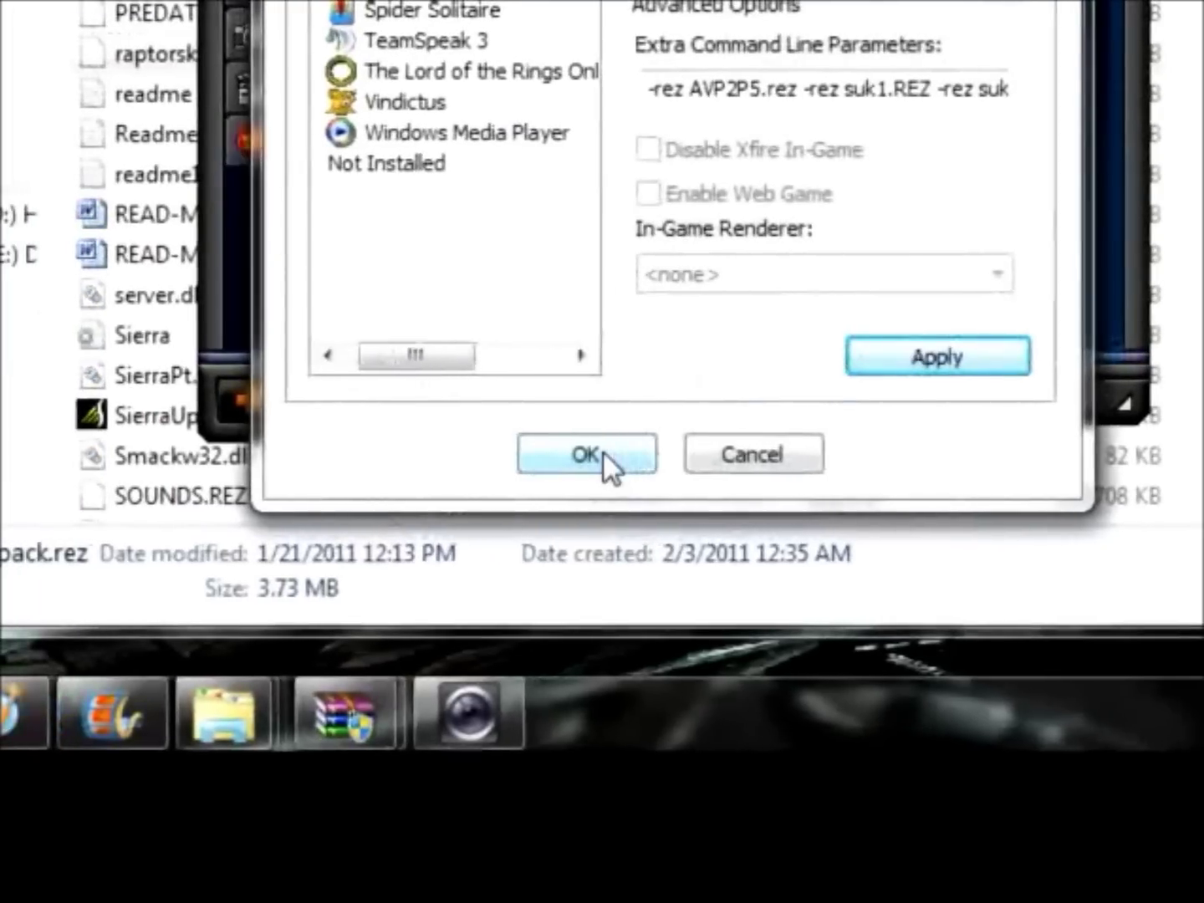
pyautogui.click(603, 452)
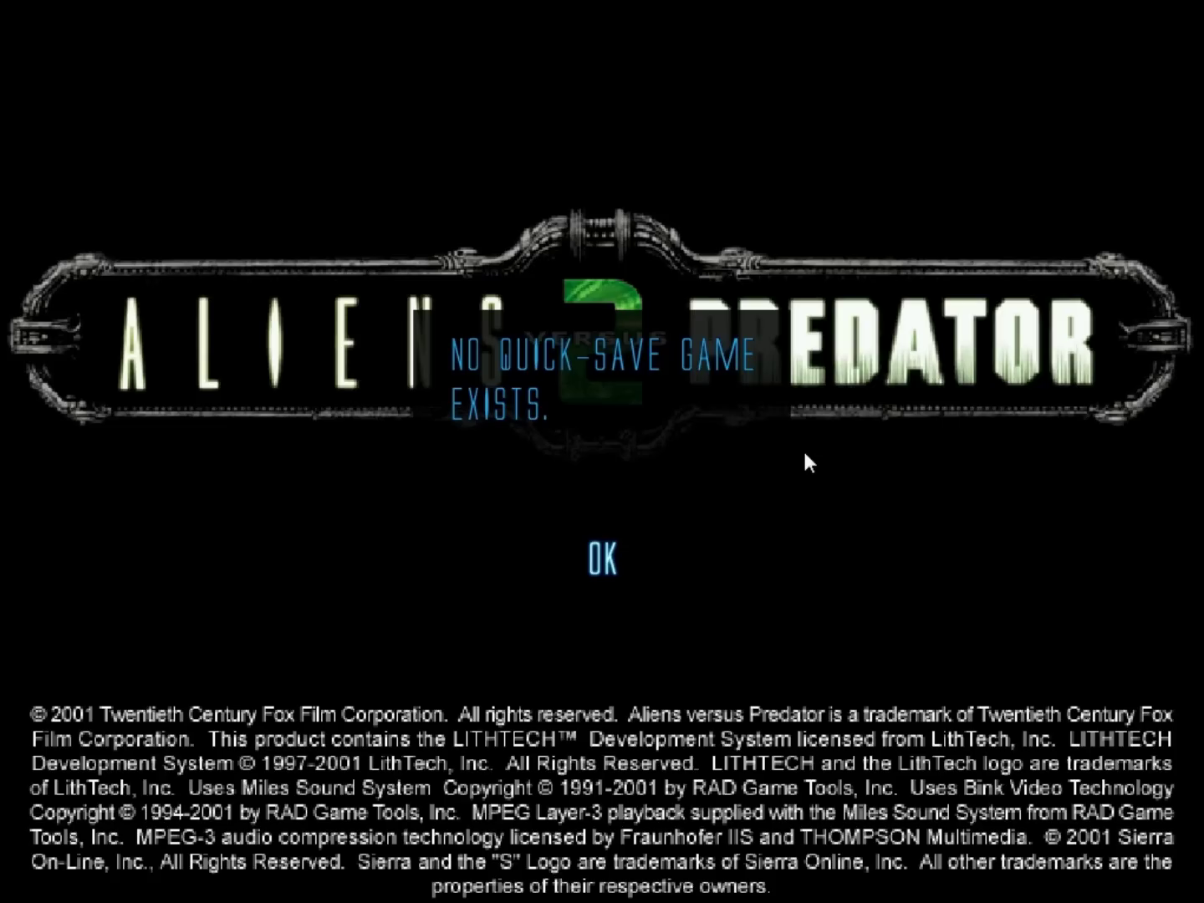
# - Dismiss the quick-save notice, decline the update, and open Player Setup from Find Internet Games
pyautogui.click(608, 556)
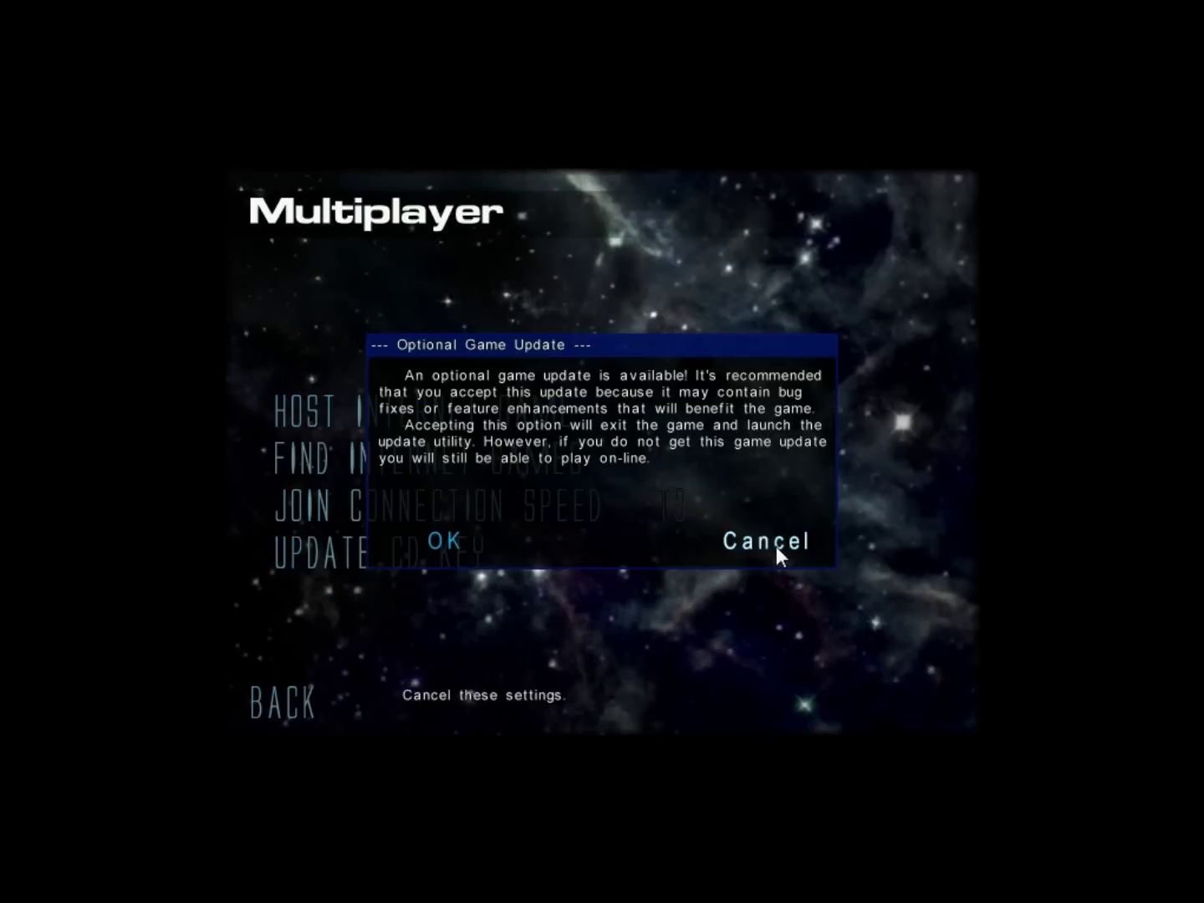
pyautogui.click(776, 545)
pyautogui.click(547, 468)
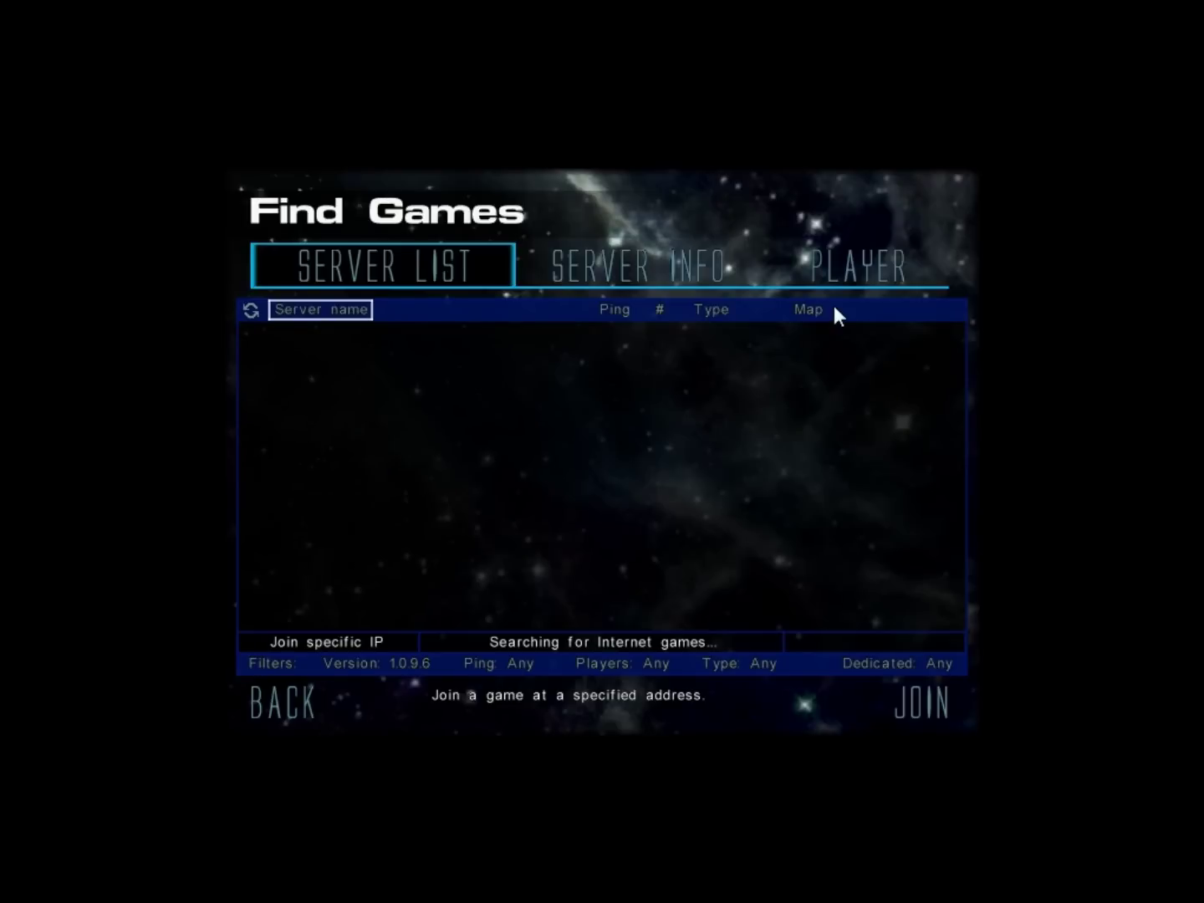
pyautogui.click(855, 261)
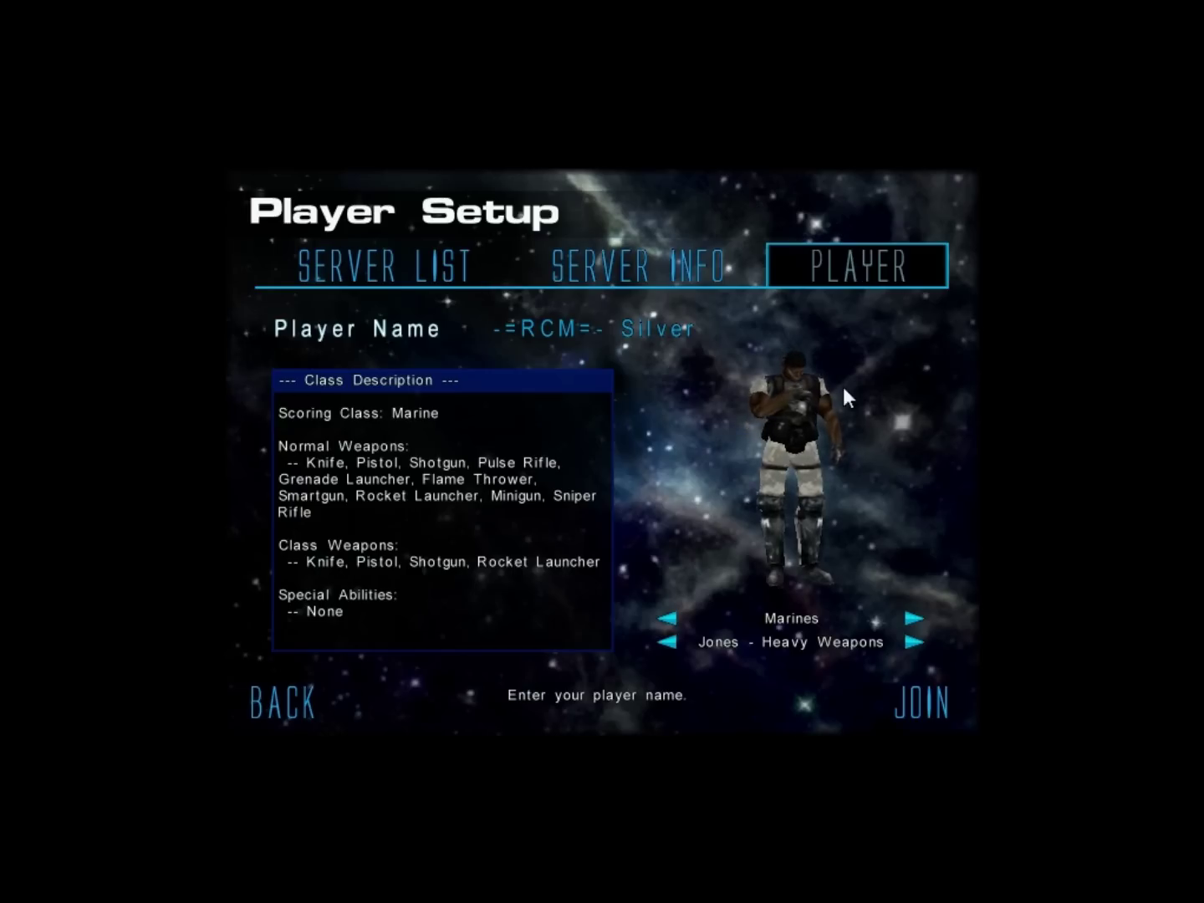
# - Cycle the Marine classes through Ichiro, Johnson and Jones back to Harrison - Specialist
pyautogui.click(916, 640)
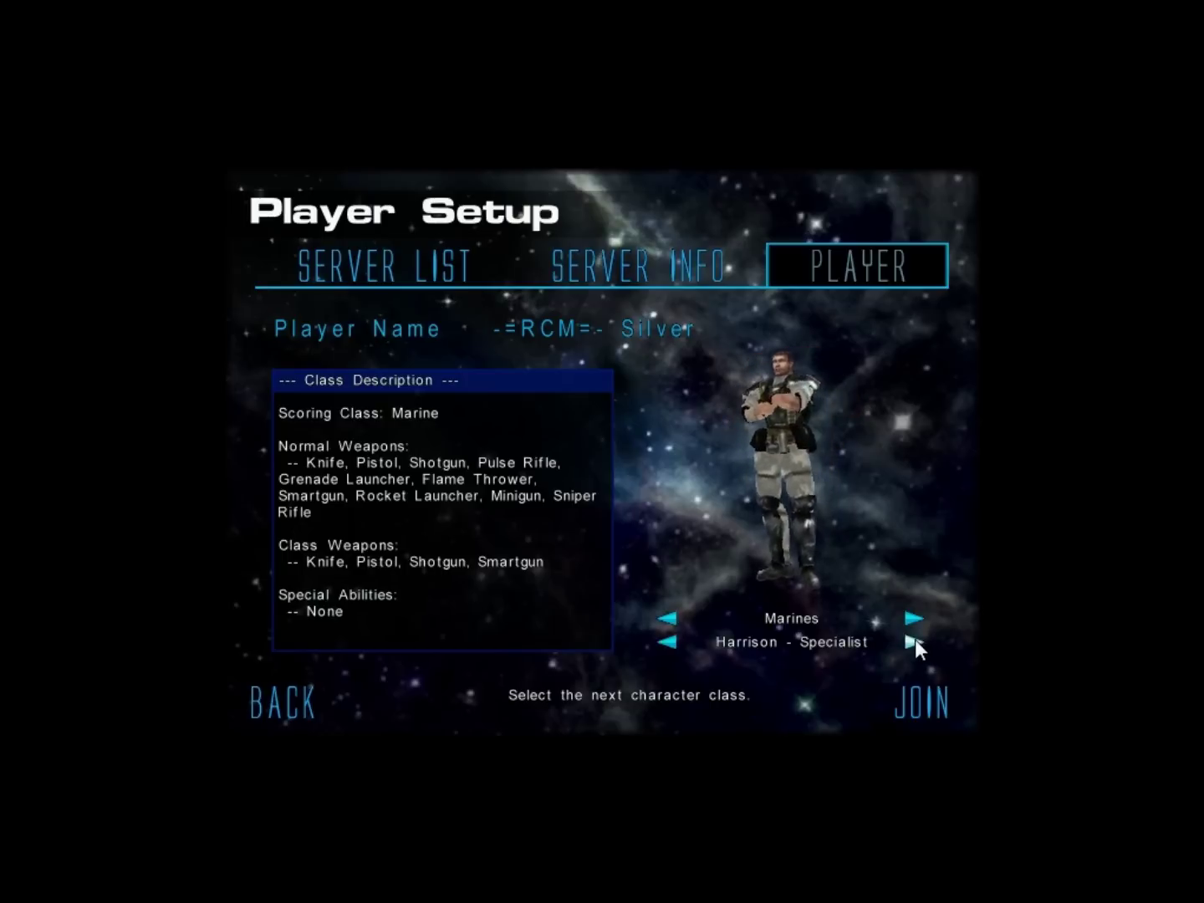
pyautogui.click(914, 642)
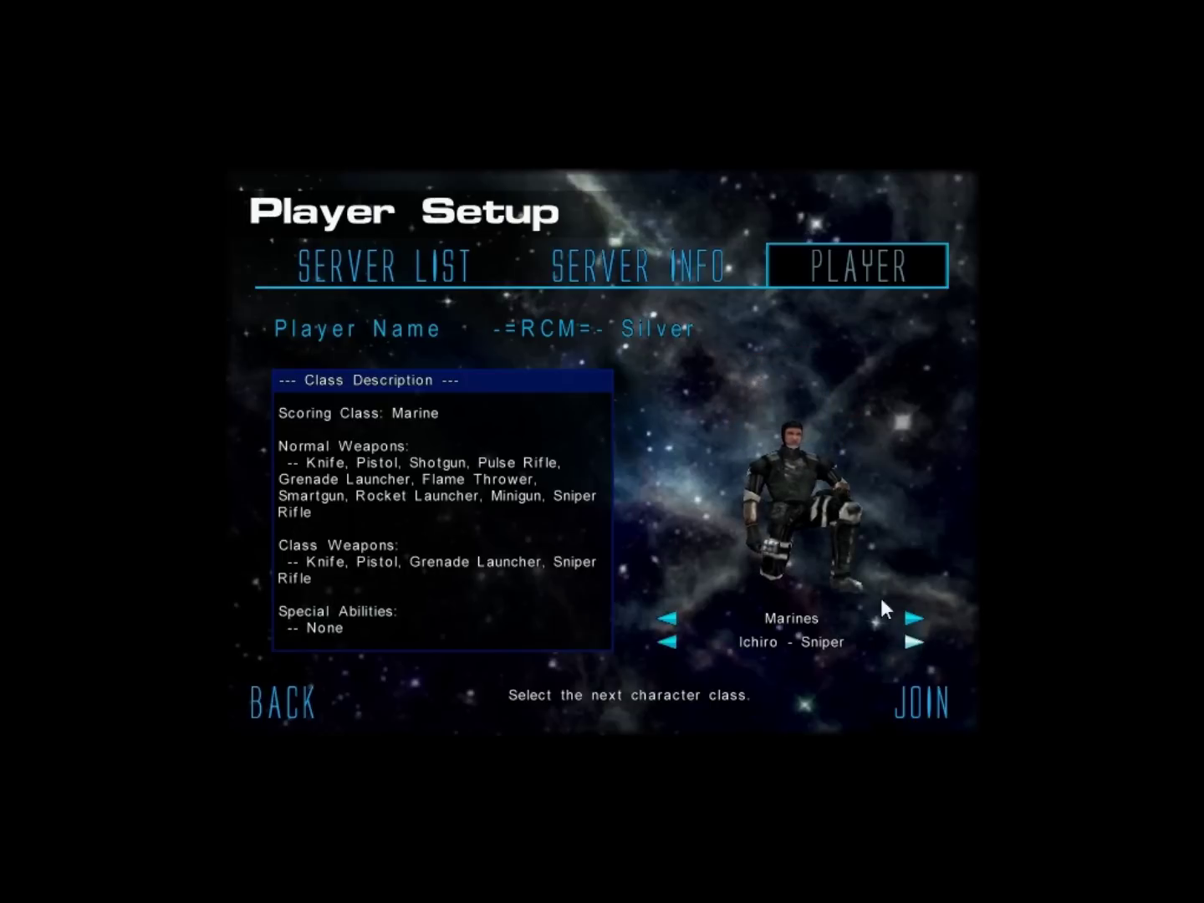
pyautogui.click(913, 642)
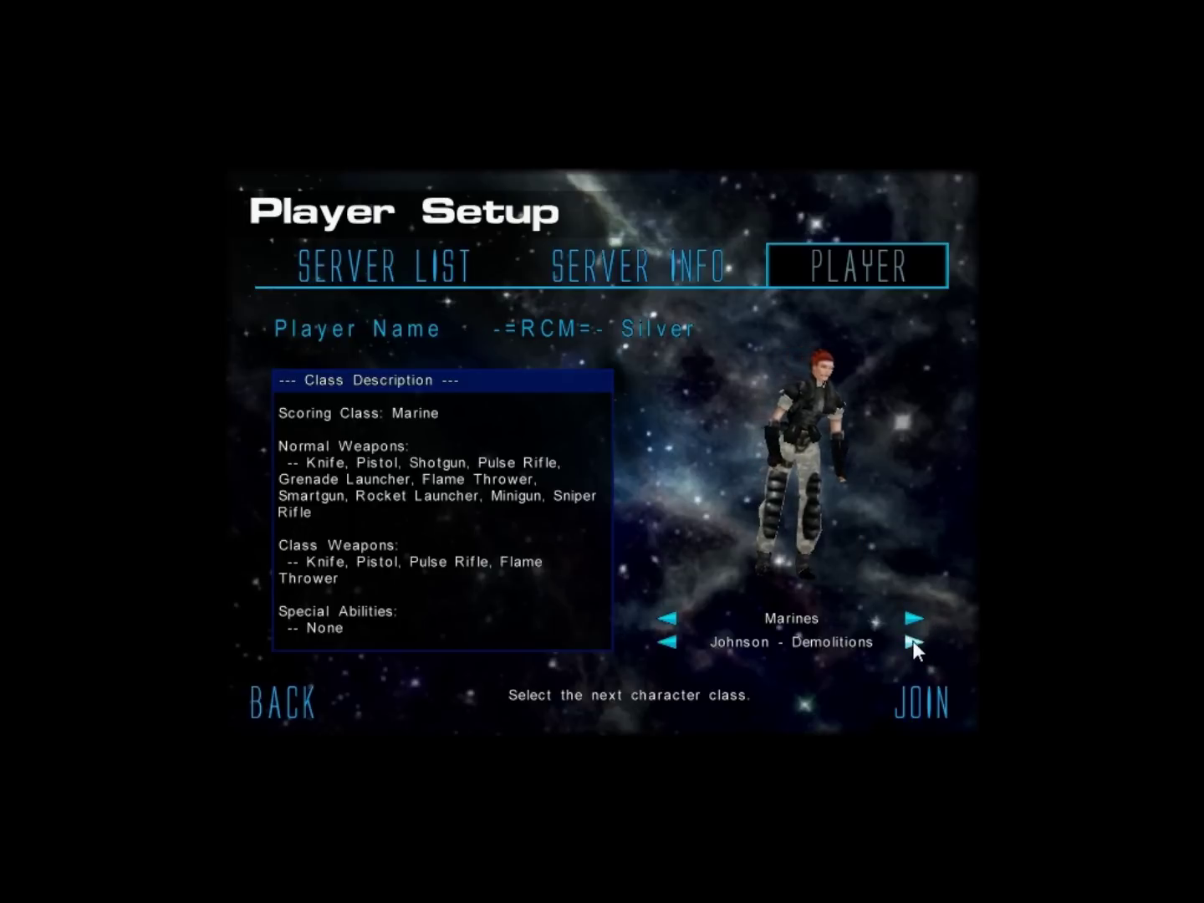
pyautogui.click(912, 641)
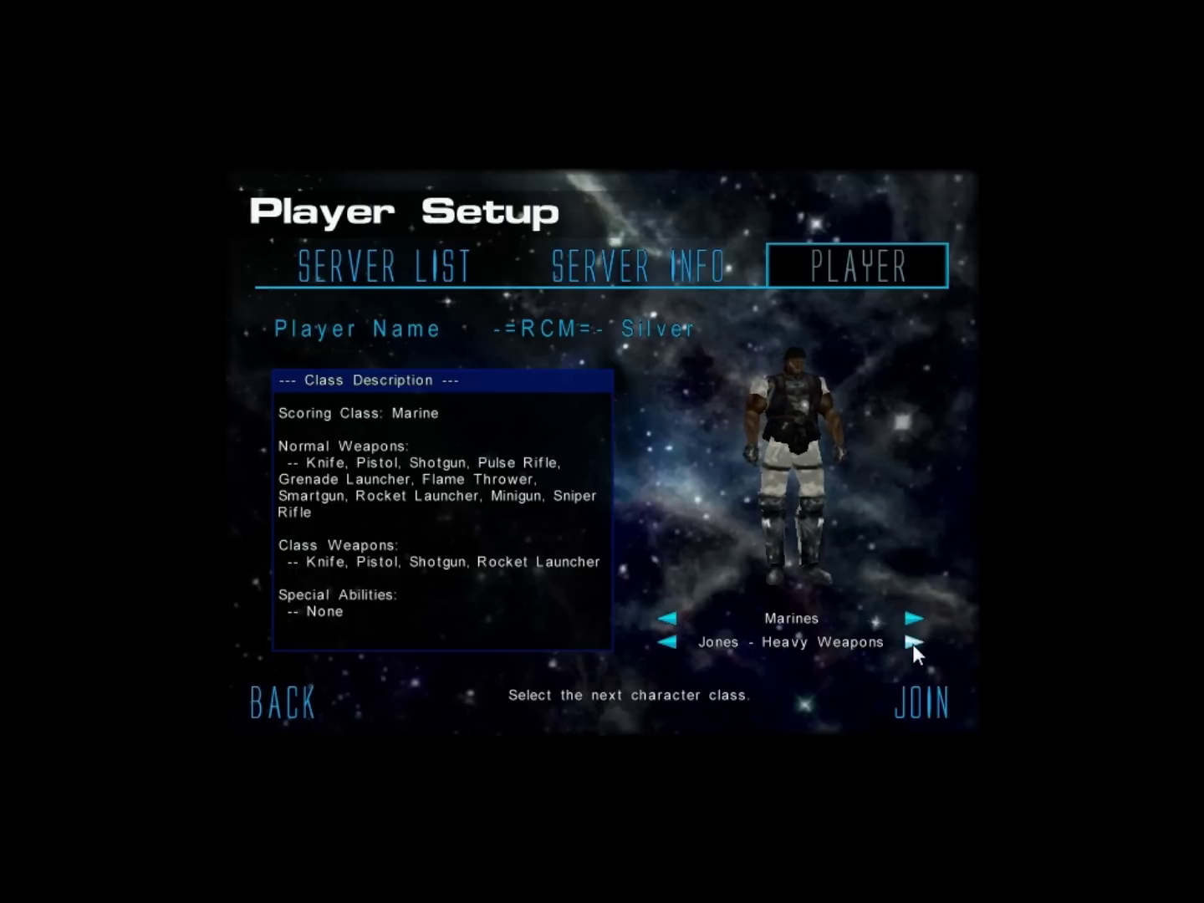
pyautogui.click(913, 643)
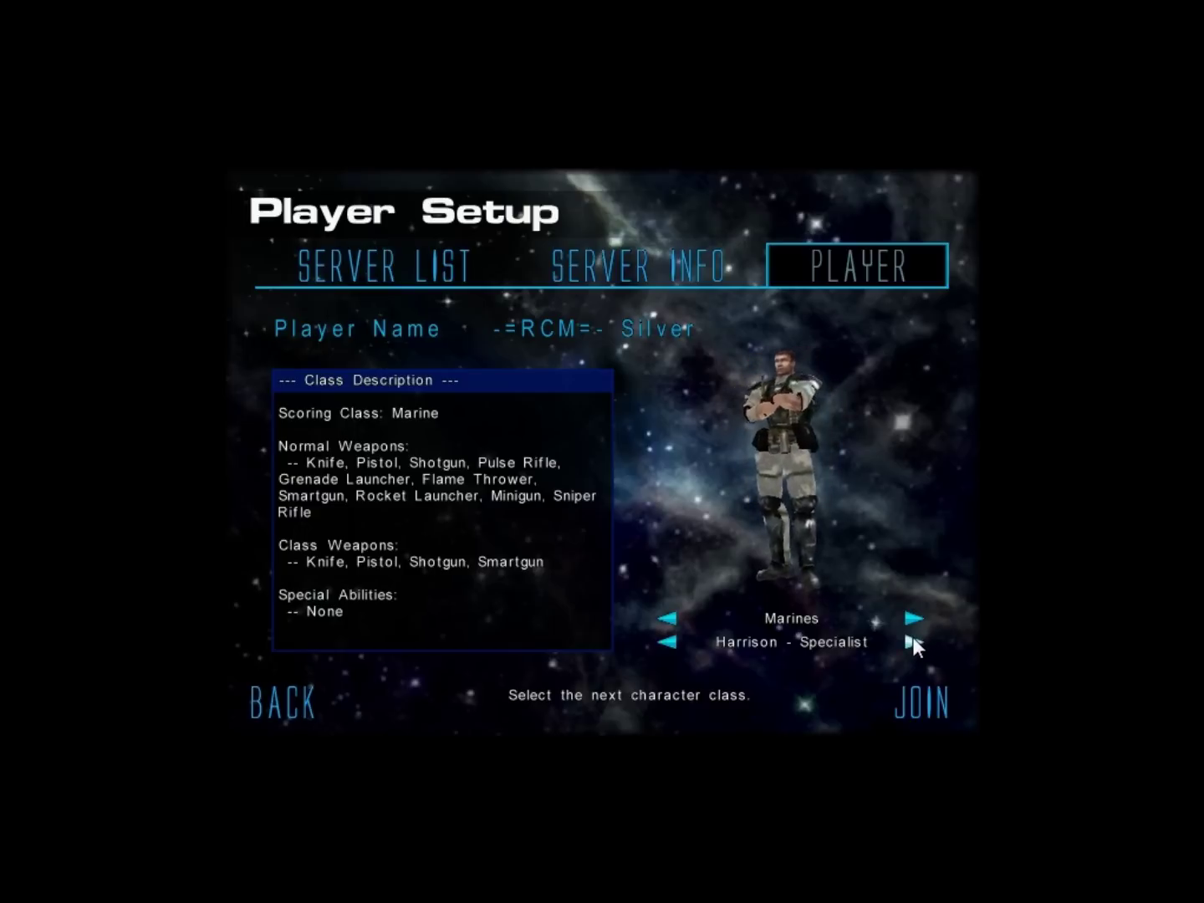
# - Switch to the Predators team and cycle through Assault, Heavy and Light Predator back to Predator
pyautogui.click(915, 618)
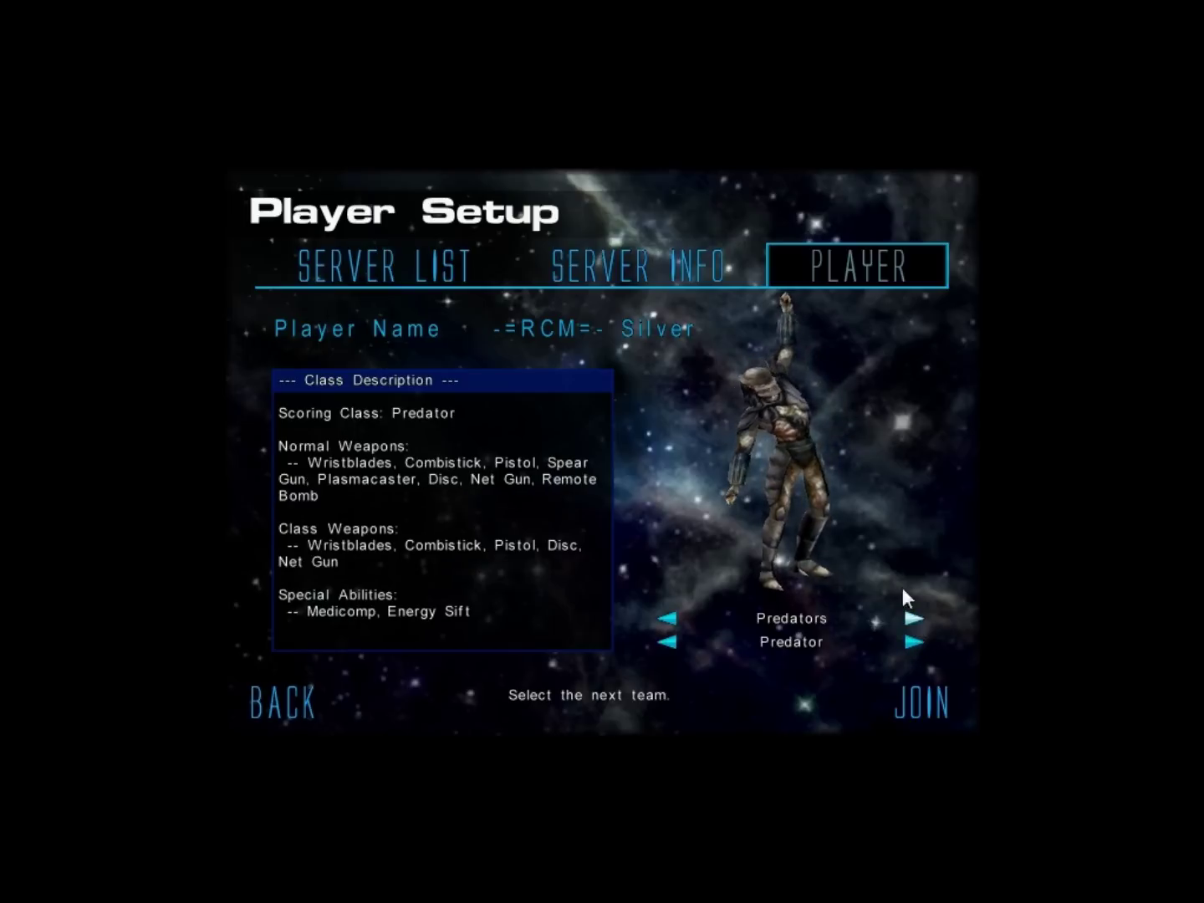
pyautogui.click(915, 639)
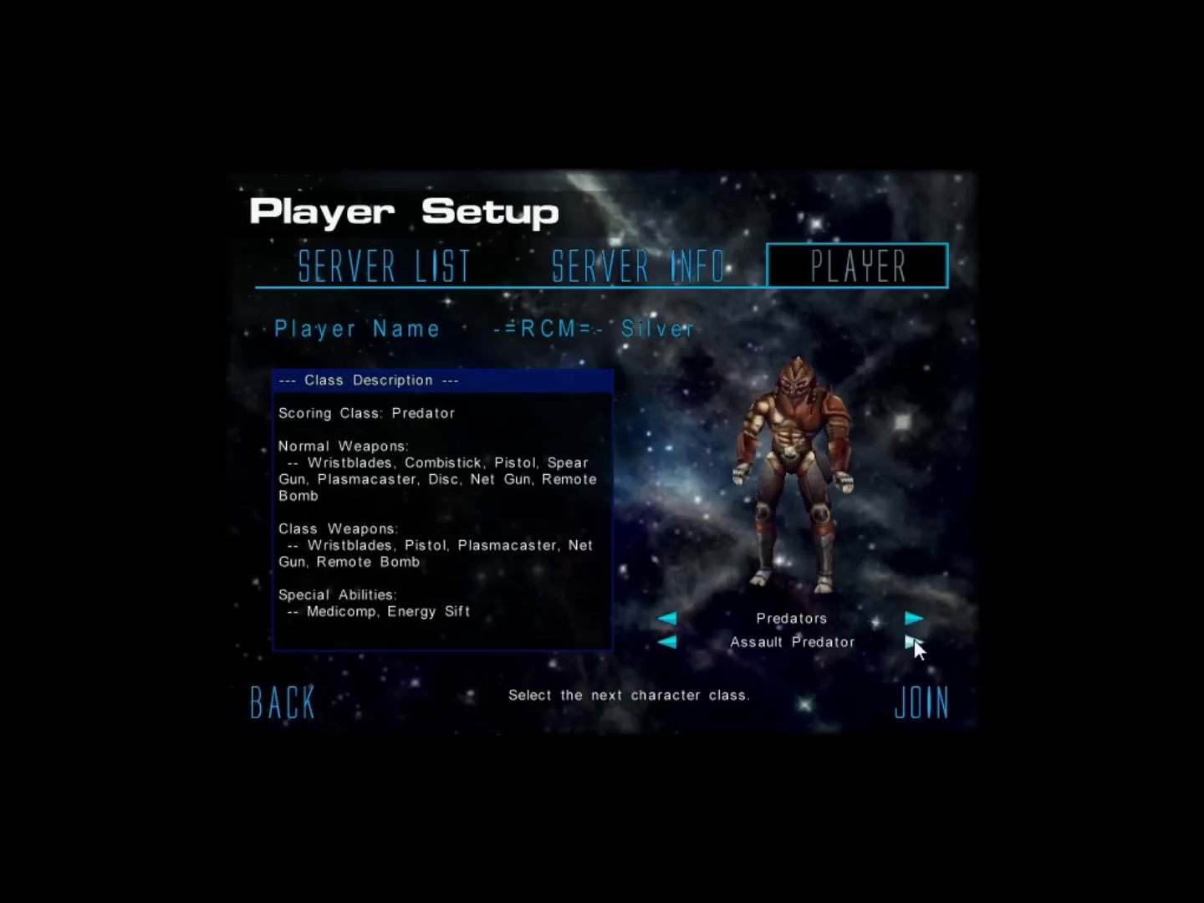
pyautogui.click(915, 640)
pyautogui.click(915, 640)
pyautogui.click(914, 640)
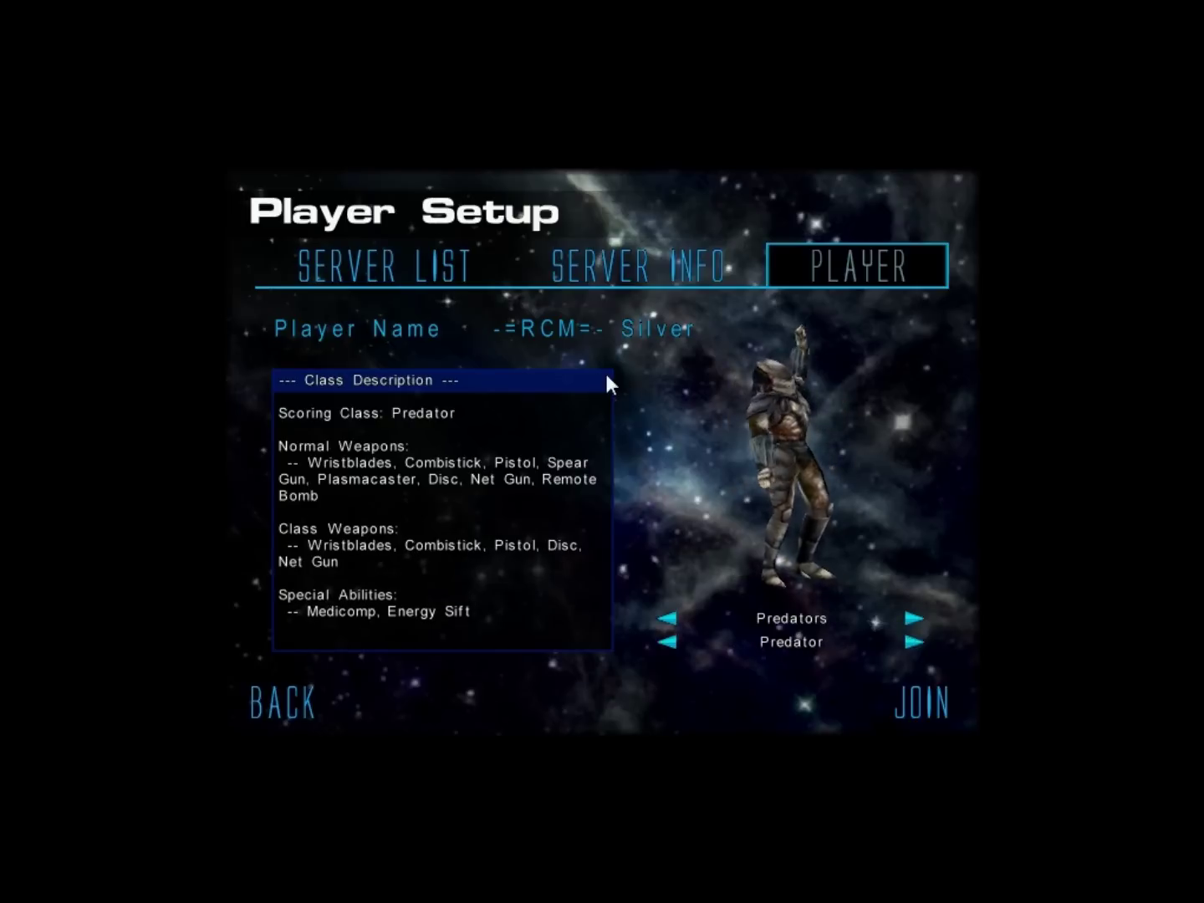